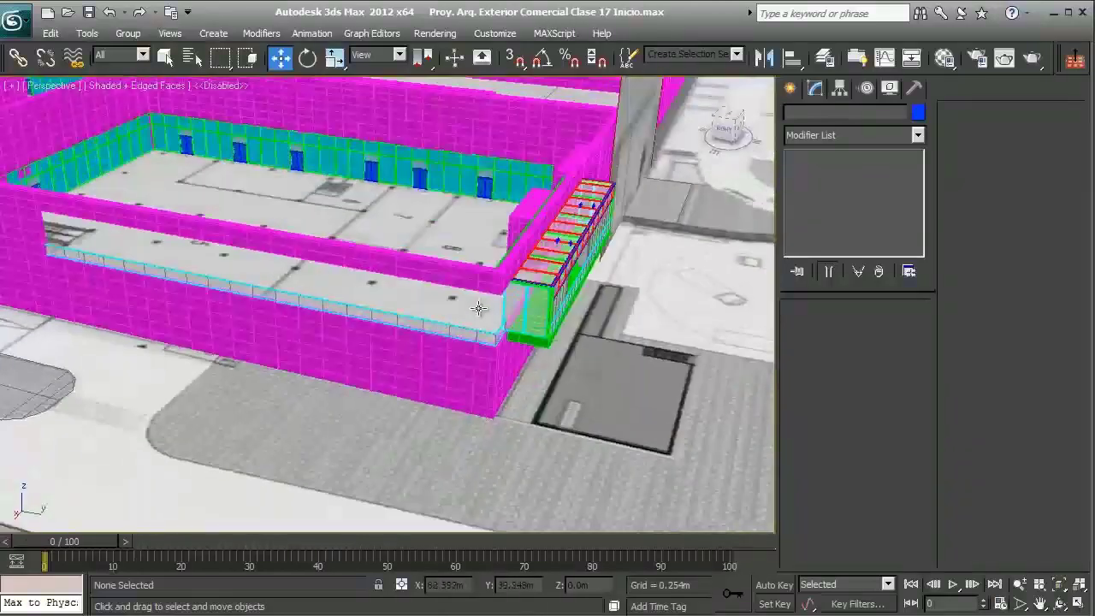
- Hide the vertical reference image planes standing around the building
middle_click_drag(523, 342, 516, 205)
scroll(540, 364, "down", 4)
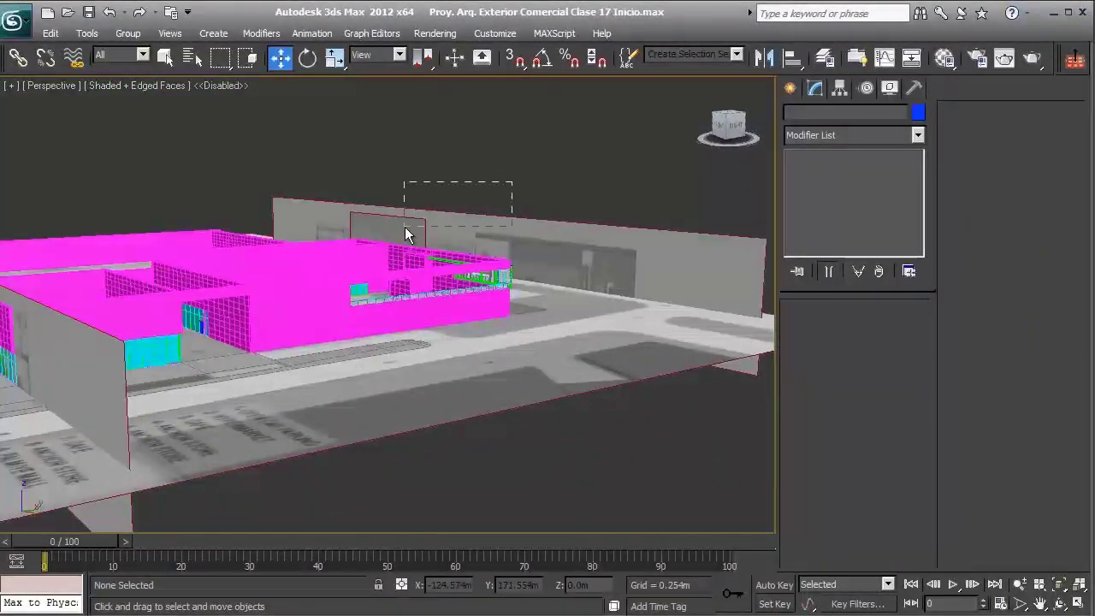
left_click_drag(406, 229, 411, 228)
right_click(471, 208)
left_click(488, 149)
middle_click_drag(508, 262, 482, 348, "alt")
left_click(456, 277)
right_click(456, 276)
left_click(479, 216)
- Examine the building corner beside the glazed balcony, the column positions on the floor plan and the terrace opening
scroll(502, 325, "up", 4)
middle_click_drag(575, 307, 378, 333)
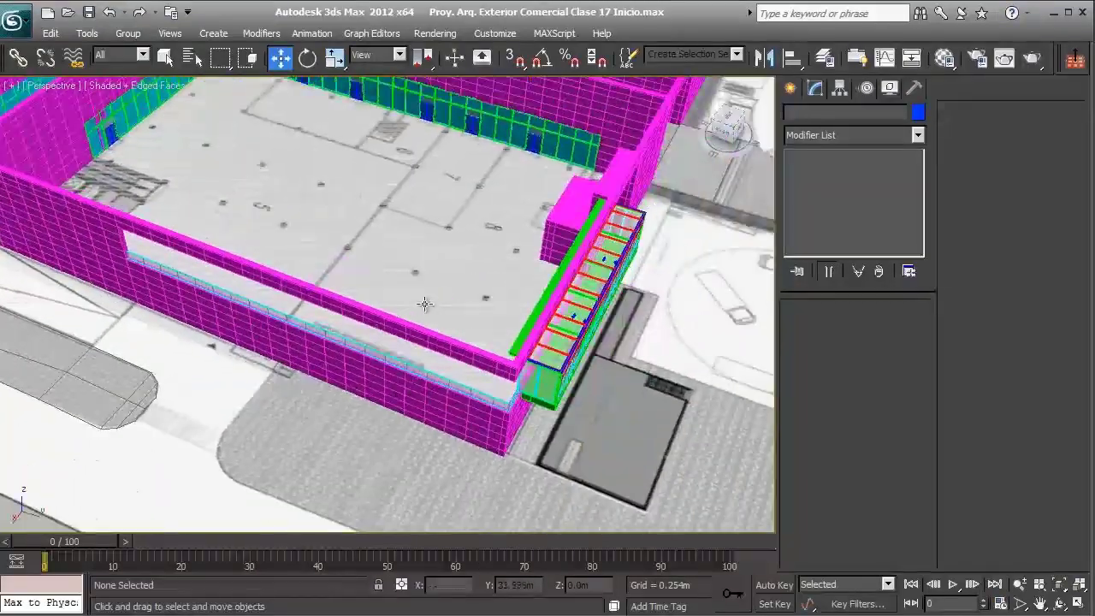
scroll(453, 349, "up", 6)
middle_click_drag(450, 350, 507, 178, "alt")
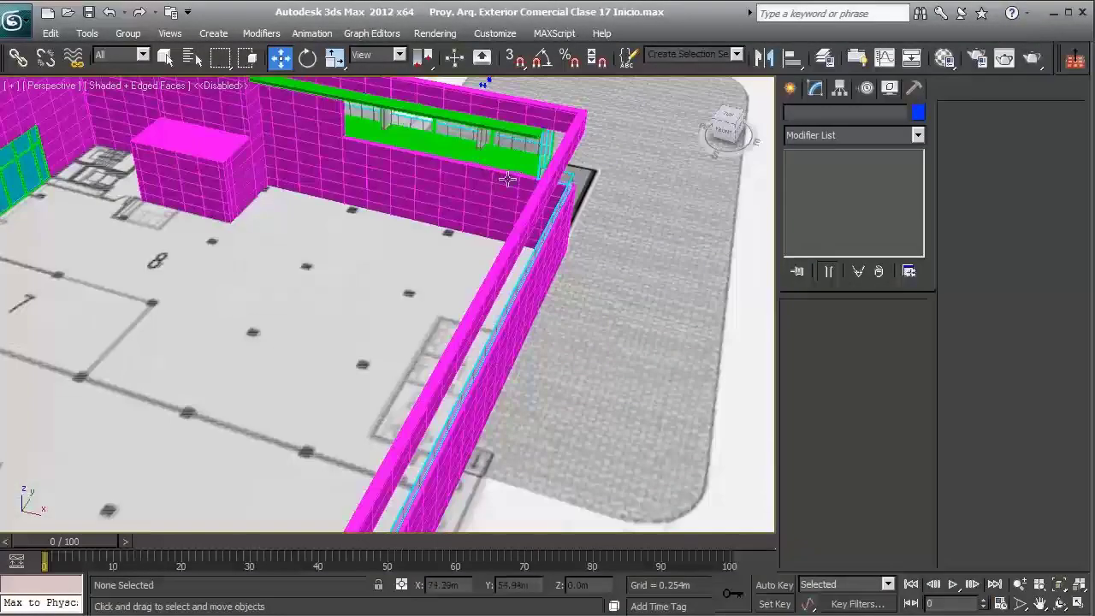
middle_click_drag(575, 192, 321, 169, "alt")
middle_click_drag(585, 349, 439, 342)
scroll(378, 377, "up", 3)
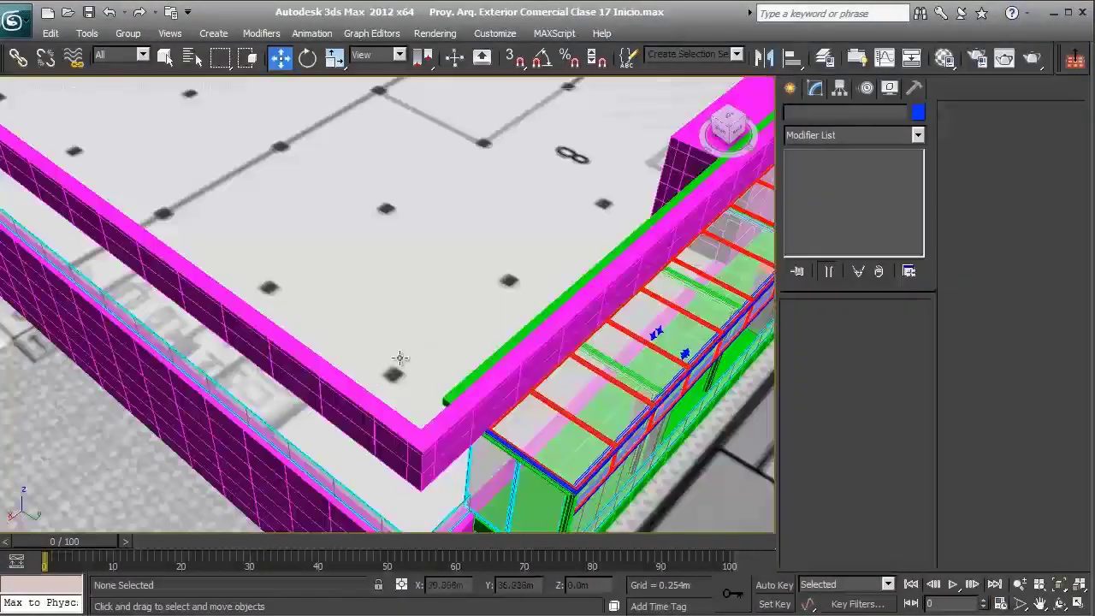
scroll(387, 366, "up", 5)
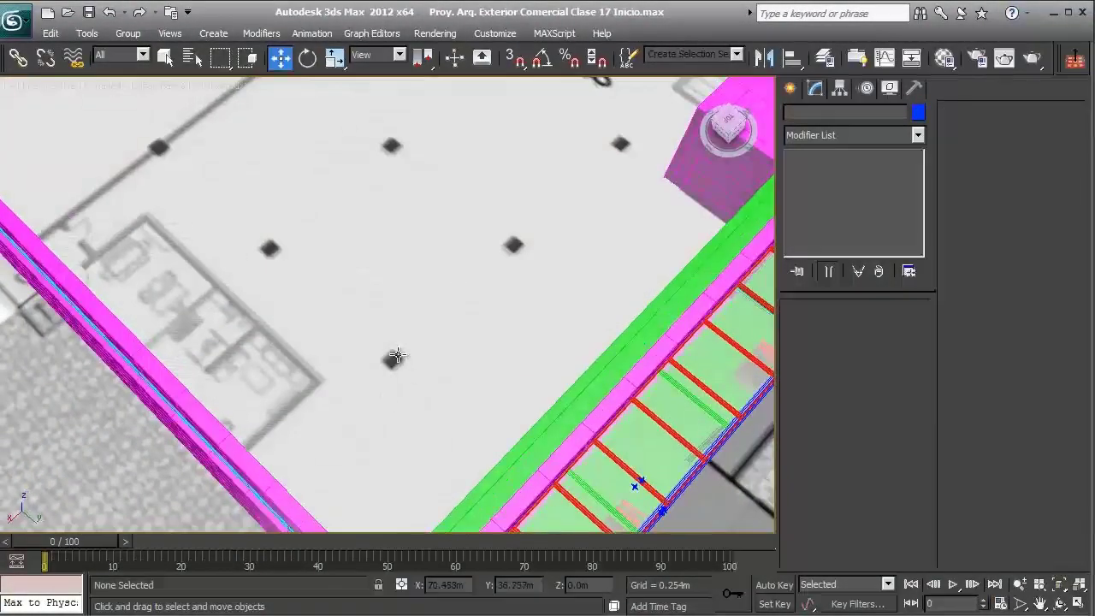
scroll(398, 372, "down", 4)
middle_click_drag(402, 374, 411, 321, "alt")
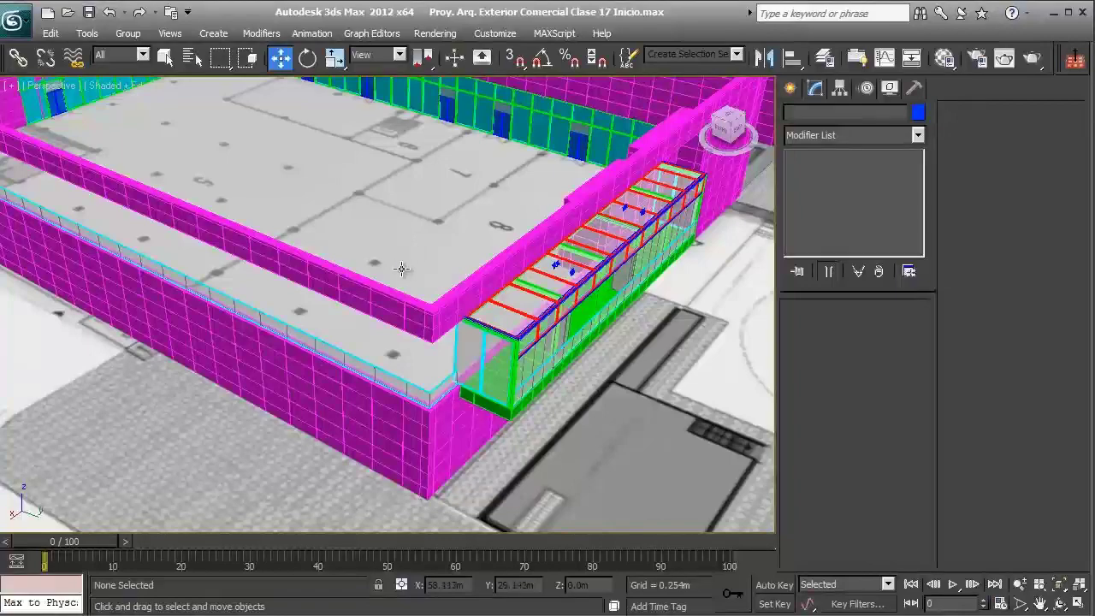
middle_click_drag(402, 269, 415, 289)
scroll(384, 309, "up", 2)
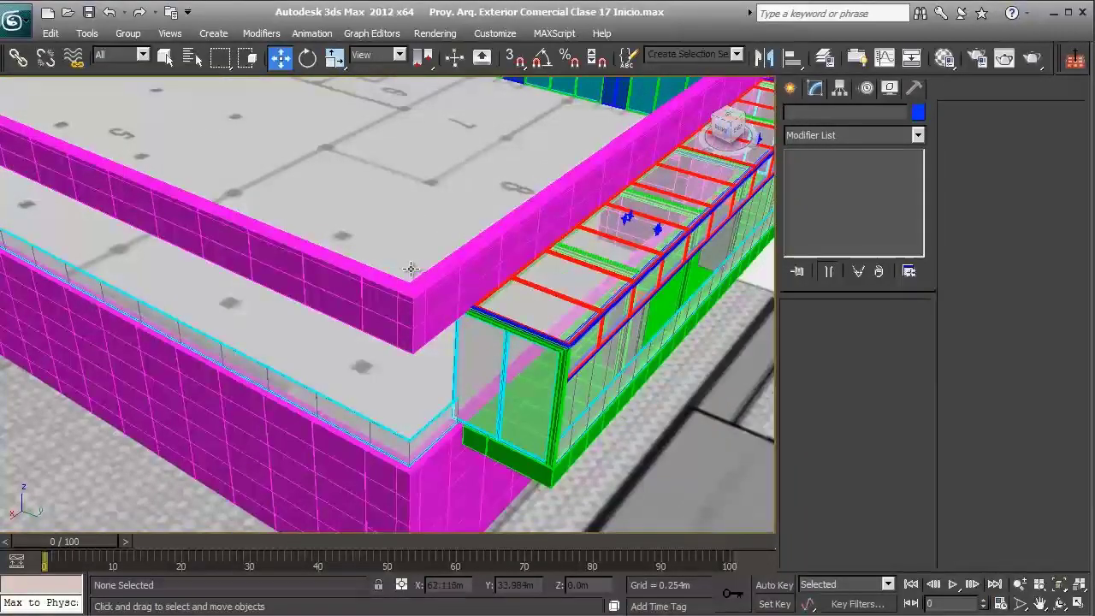
scroll(381, 295, "up", 6)
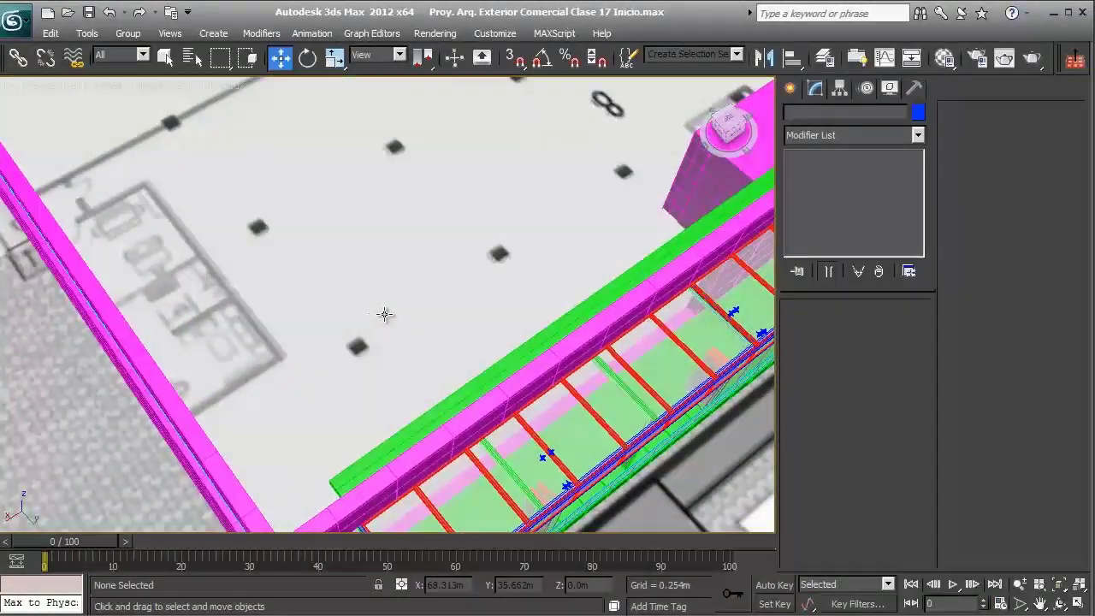
mouse_move(368, 314)
middle_mouse_down("alt")
mouse_move(391, 311)
mouse_move(374, 327)
middle_mouse_up("alt")
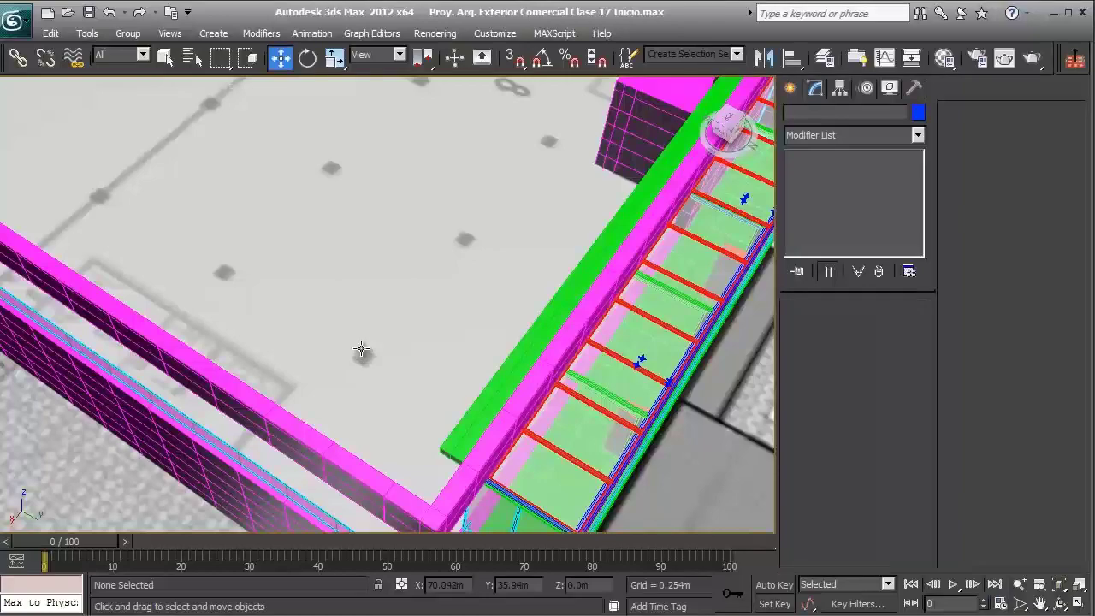
middle_click_drag(384, 367, 371, 313)
scroll(374, 328, "down", 4)
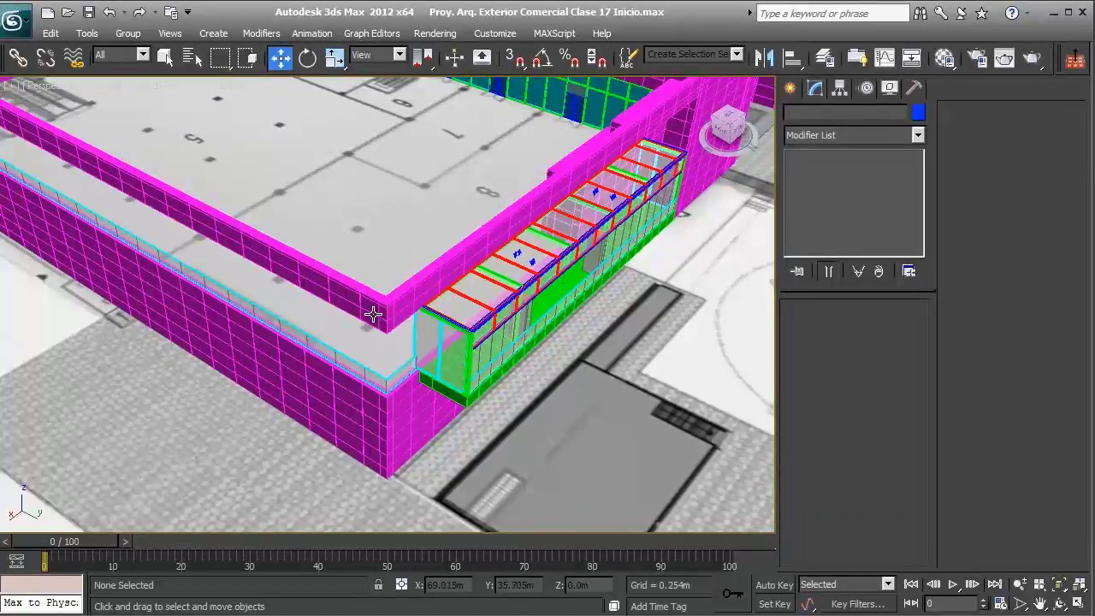
mouse_move(438, 312)
middle_mouse_down()
mouse_move(444, 318)
mouse_move(410, 342)
mouse_move(427, 331)
middle_mouse_up()
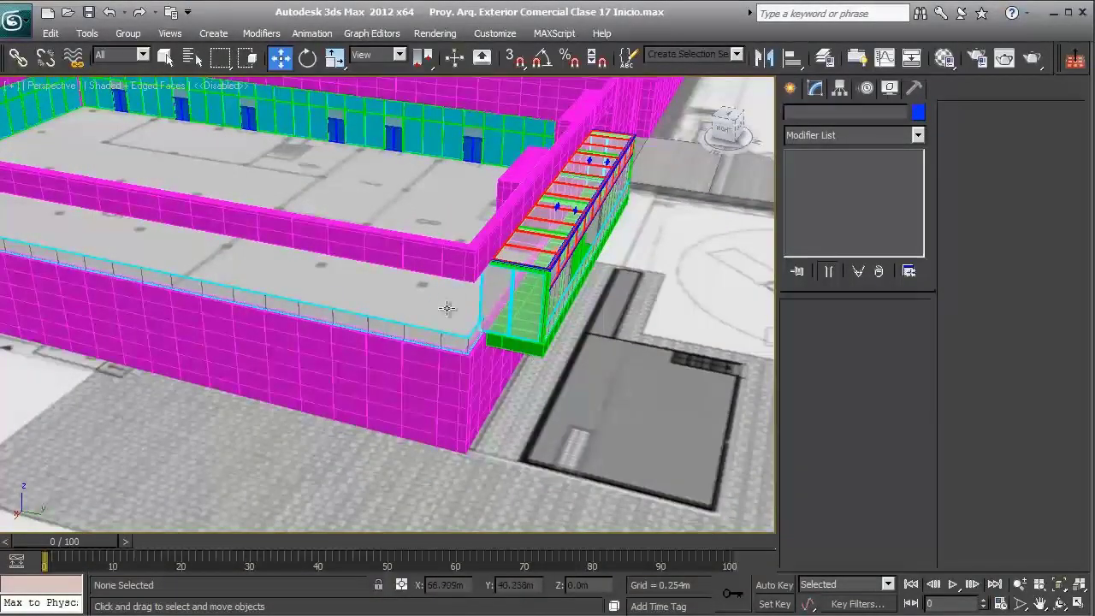
middle_click_drag(438, 311, 459, 342, "alt")
- In a wireframe top view, draw a box about 2.48 m long, 2.52 m wide and -0.26 m high inside the railing corner
key("t")
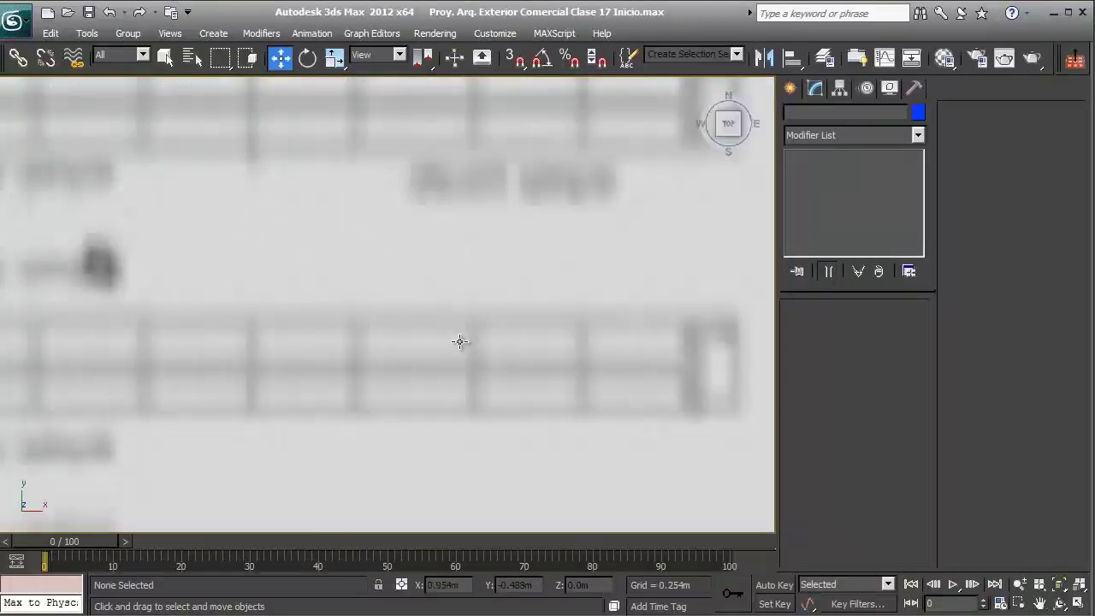
key("z")
key("F3")
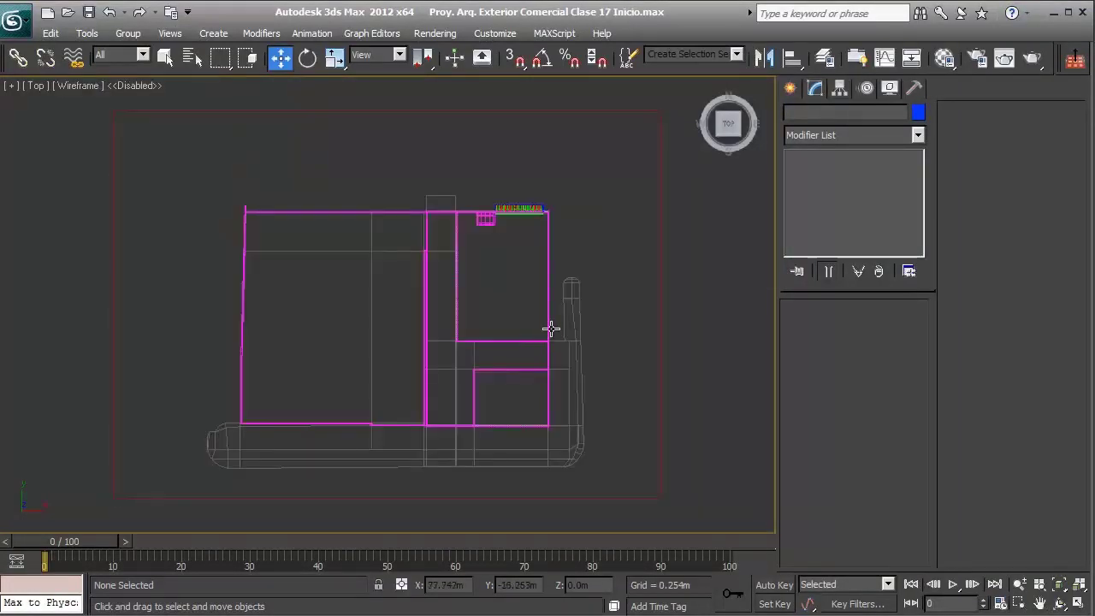
middle_click_drag(535, 291, 415, 350)
scroll(412, 349, "up", 8)
middle_click_drag(538, 167, 291, 352)
scroll(278, 366, "up", 4)
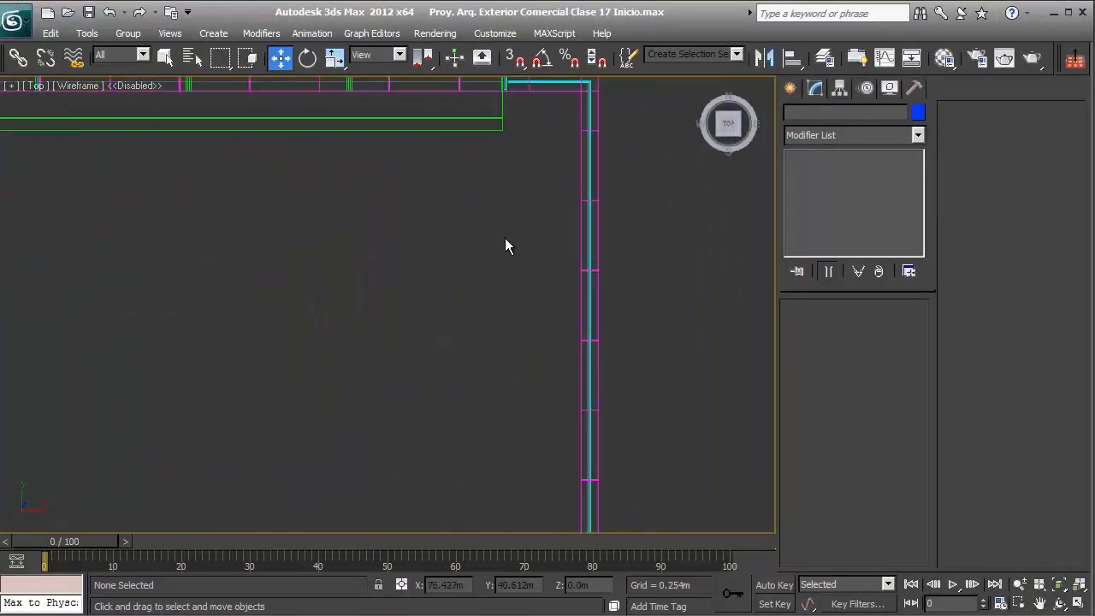
middle_click_drag(505, 237, 474, 320)
left_click(789, 89)
left_click(838, 200)
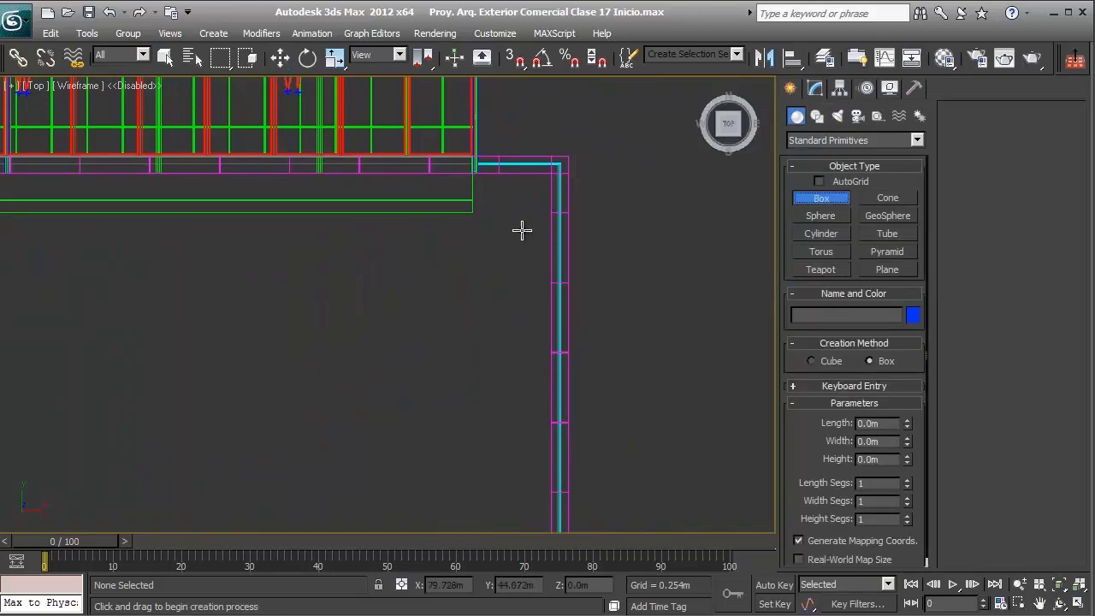
middle_click_drag(521, 230, 317, 317)
scroll(384, 206, "up", 4)
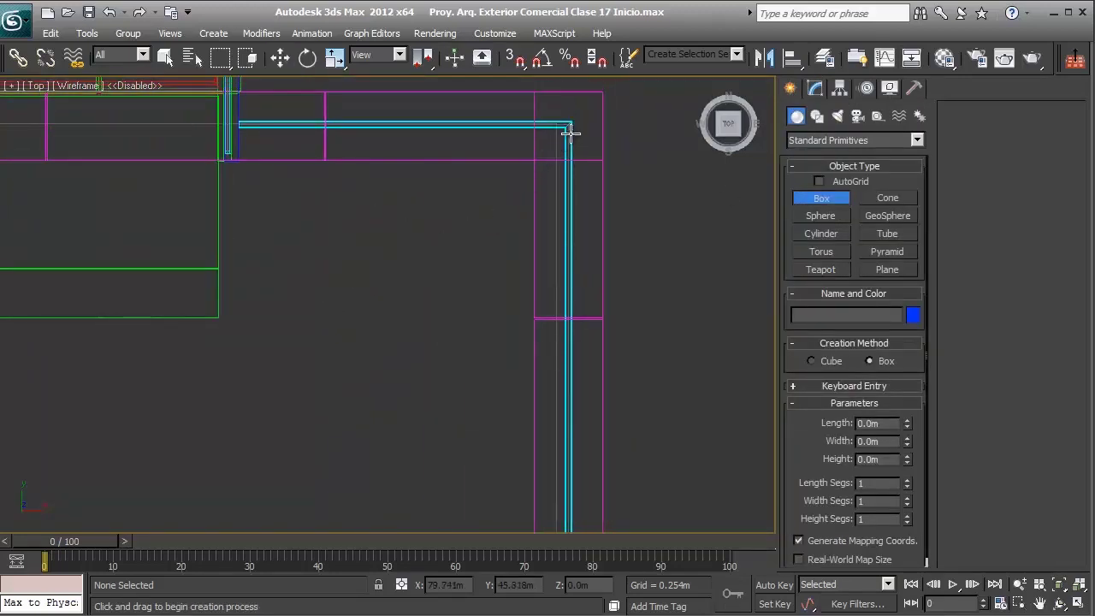
left_click_drag(564, 126, 237, 449)
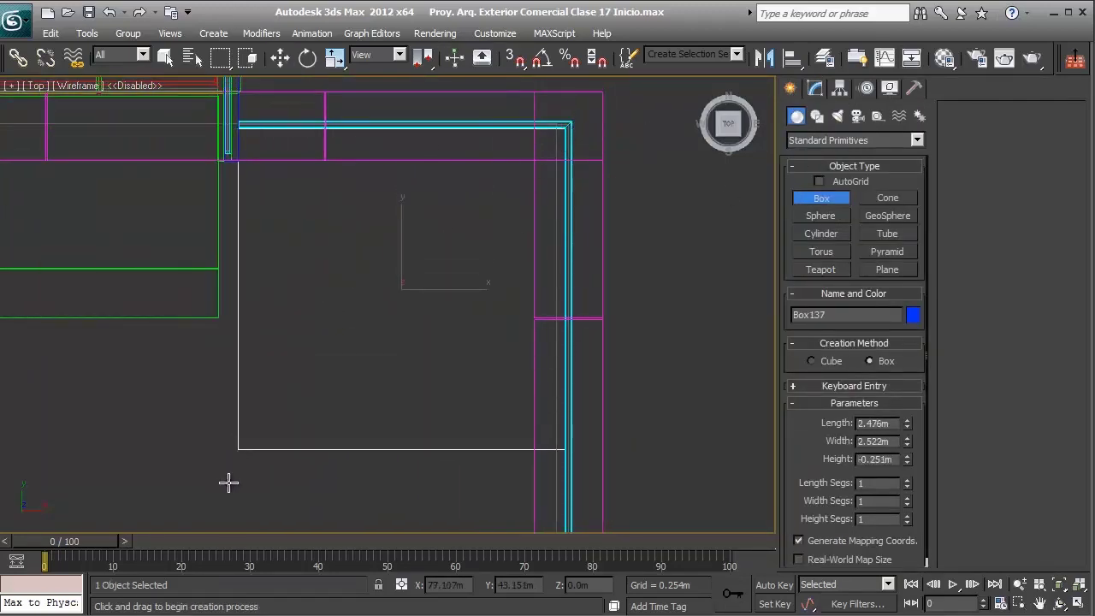
left_click(229, 483)
right_click(232, 484)
- In the shaded perspective view, raise the box to about Z 6.31 m, just below the base of the glass railing
key("p")
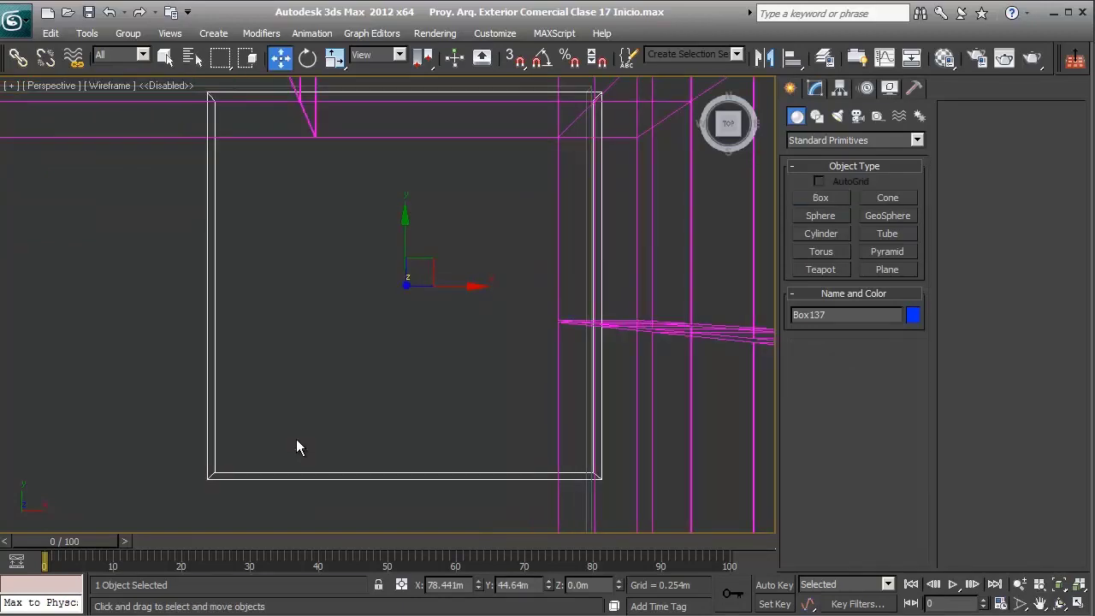
key("F3")
middle_click_drag(373, 468, 416, 376, "alt")
scroll(408, 325, "down", 2)
left_click_drag(414, 375, 408, 108)
middle_click_drag(408, 108, 405, 237)
scroll(406, 237, "up", 3)
scroll(405, 237, "down", 1)
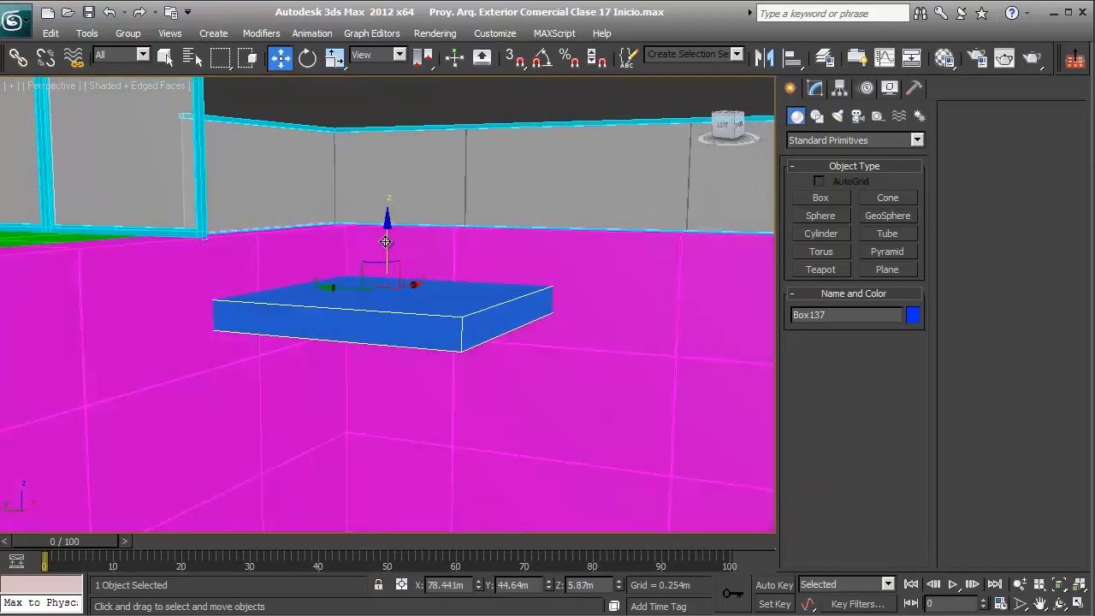
left_click_drag(404, 233, 402, 189)
- Set the box's height to -0.131 m and raise it to Z 6.4 m, level with the top of the low wall
left_click(813, 88)
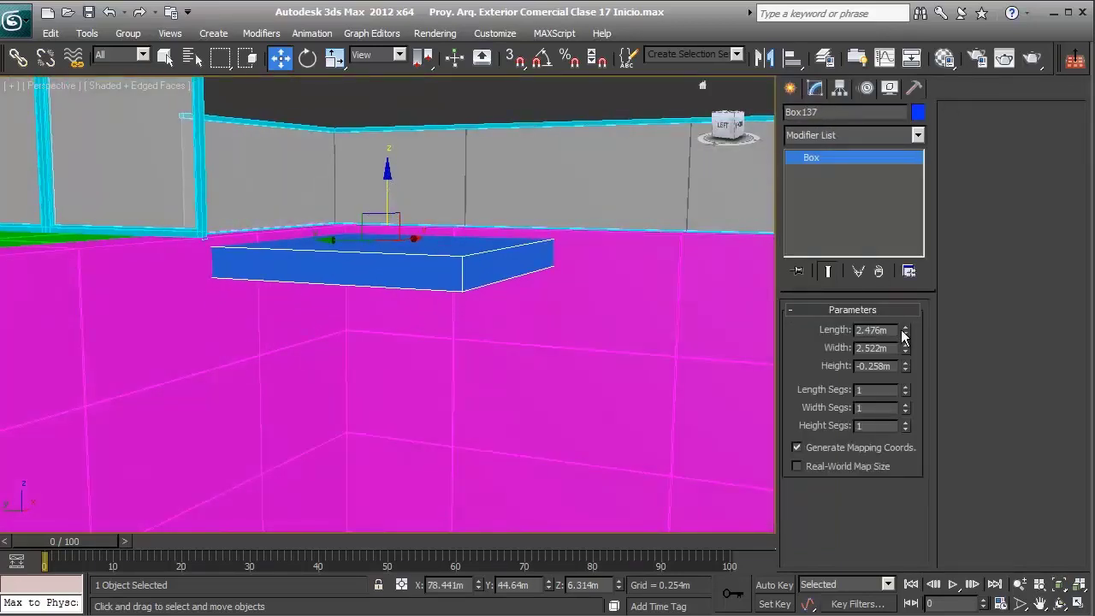
left_click_drag(906, 369, 903, 325)
scroll(556, 334, "up", 5)
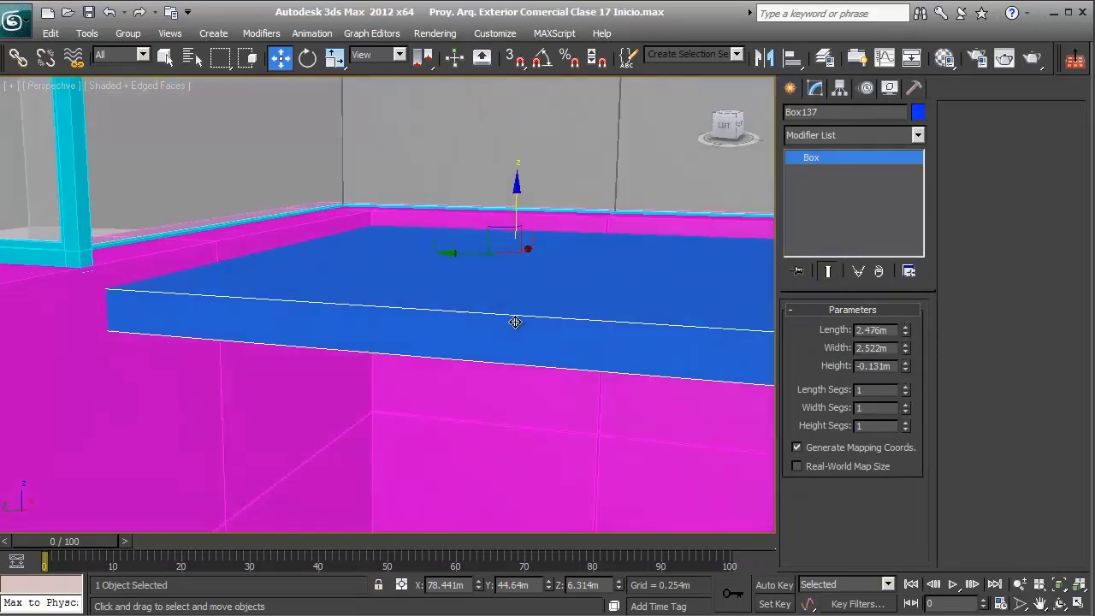
scroll(580, 187, "down", 3)
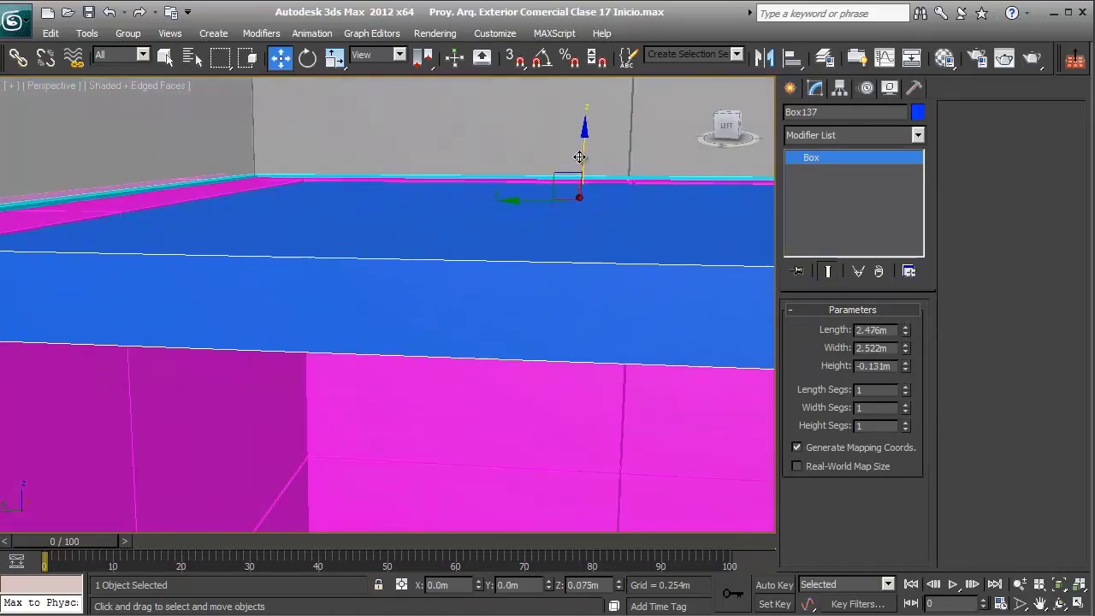
middle_click_drag(580, 175, 411, 282, "alt")
scroll(502, 243, "down", 2)
scroll(462, 245, "up", 2)
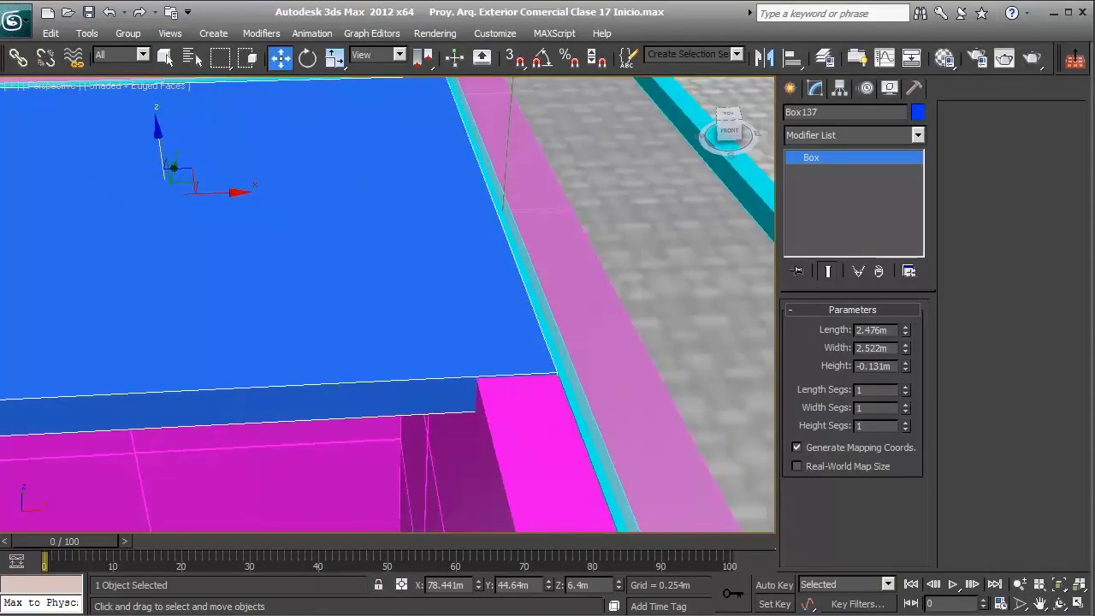
- Switch to Windows Photo Viewer and examine where the terrace floor meets the glass railing in the img plt 30 photo
key("alt+Tab")
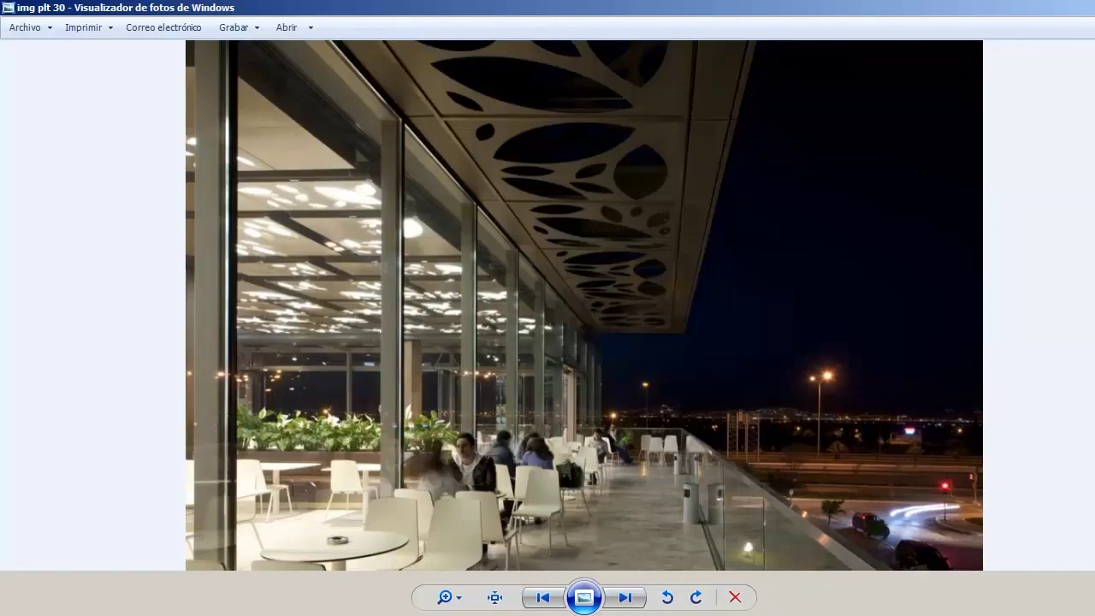
left_click(811, 49)
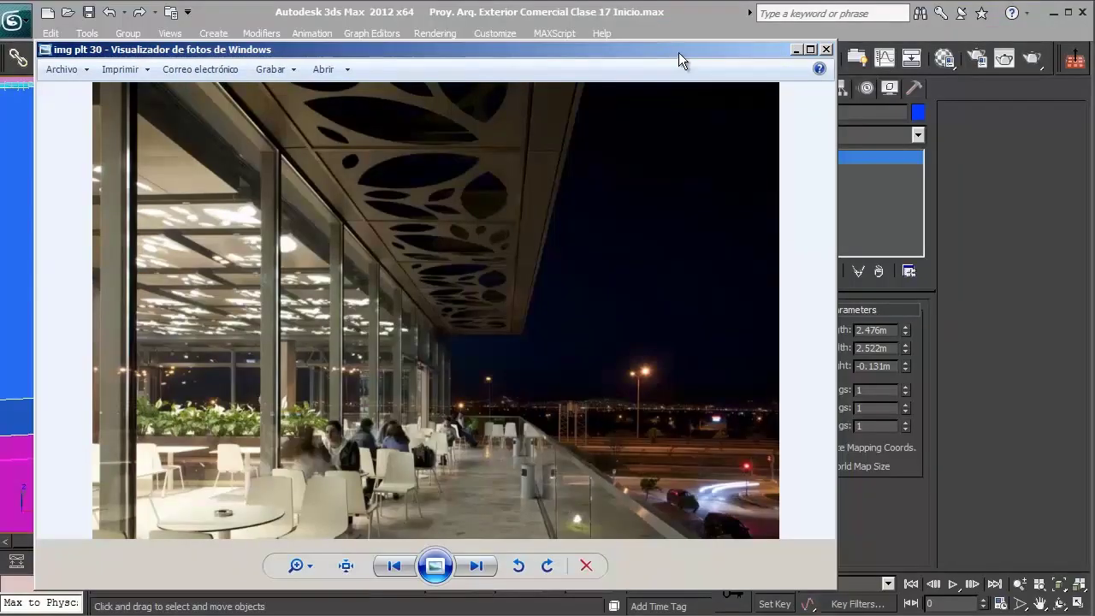
left_click_drag(678, 52, 697, 31)
scroll(469, 435, "up", 6)
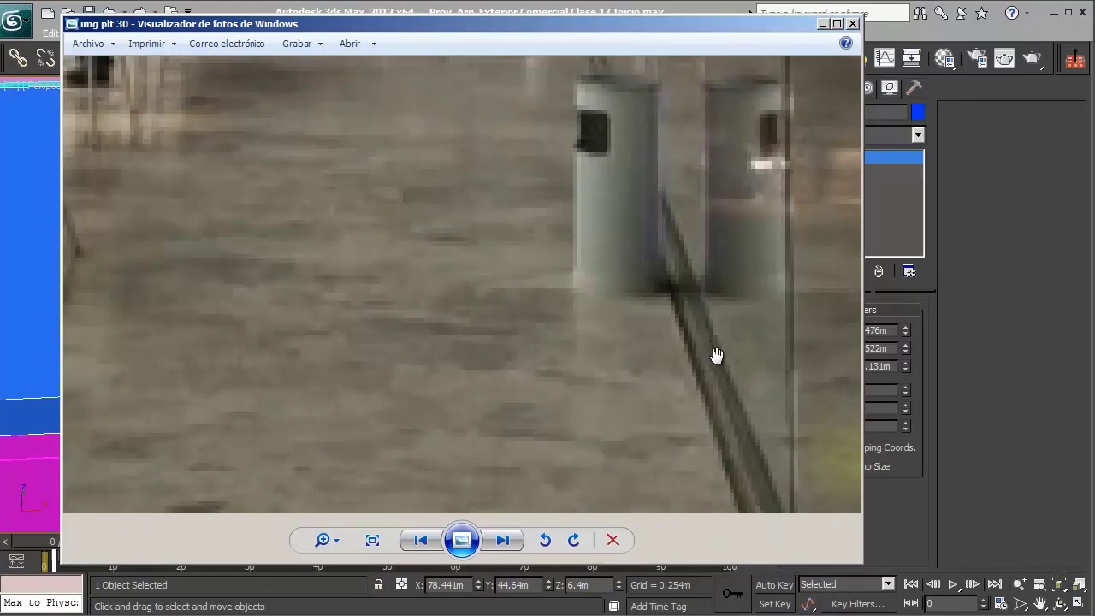
scroll(717, 355, "down", 3)
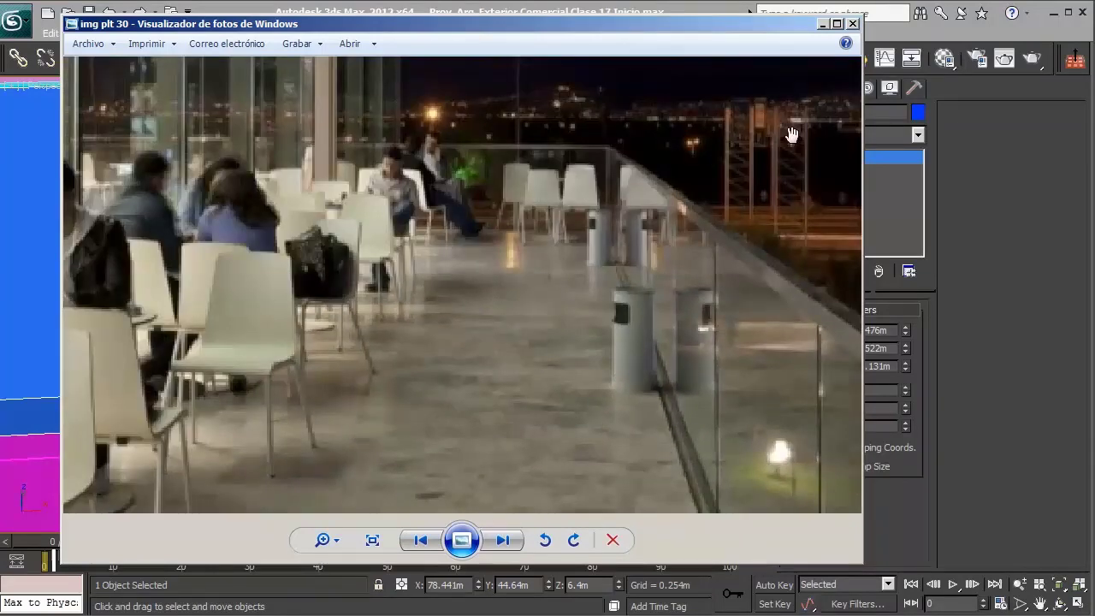
left_click(822, 25)
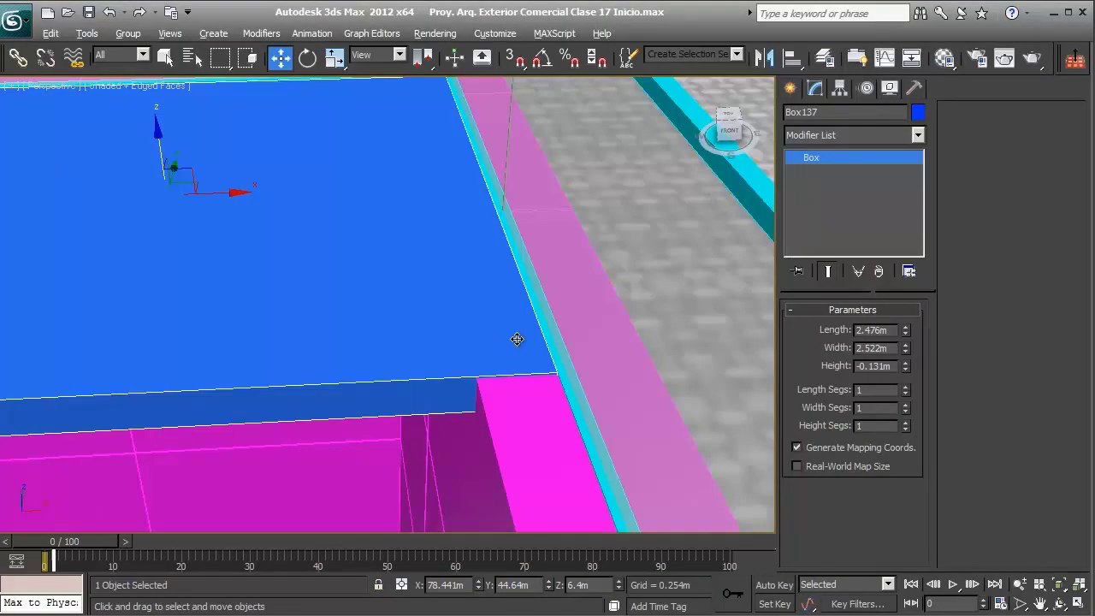
- Nudge the box to X 78.435 m and Z 6.399 m so it lines up with the railing base and wall top
scroll(517, 339, "down", 2)
left_click_drag(317, 234, 317, 227)
middle_click_drag(384, 252, 384, 228, "alt")
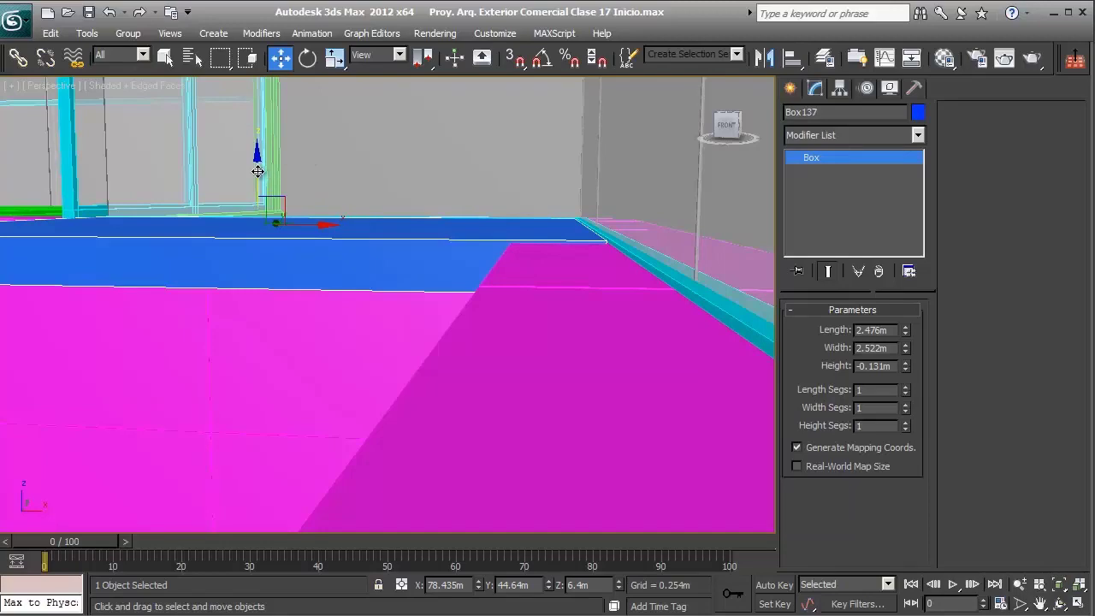
left_click_drag(257, 171, 257, 171)
middle_click_drag(500, 198, 640, 252, "alt")
middle_click_drag(543, 229, 300, 263)
scroll(408, 169, "up", 4)
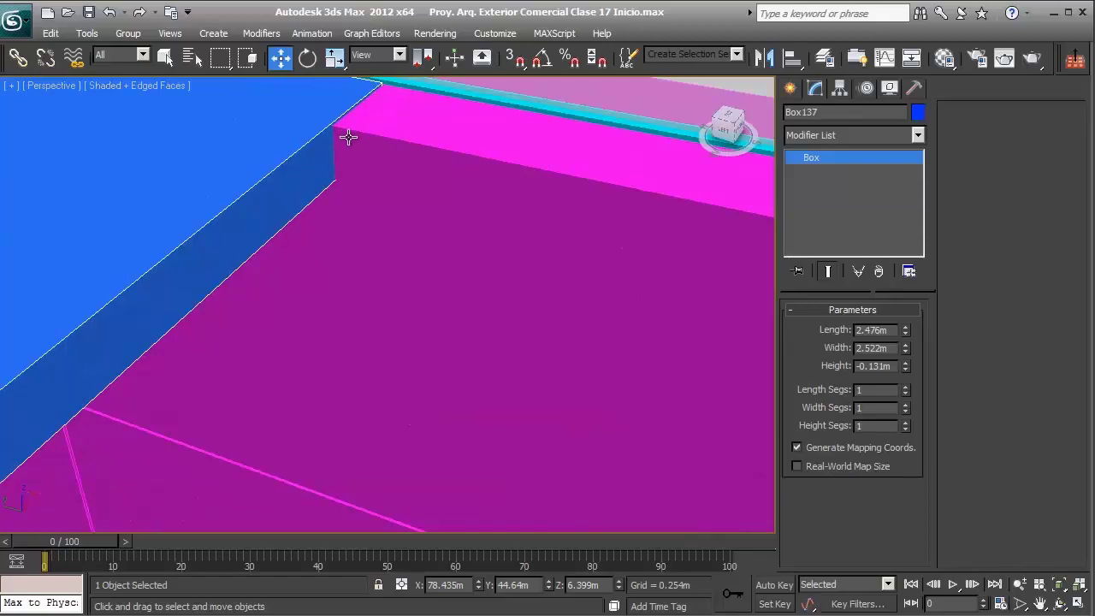
- Inspect how the box's edges fit against the railing and walls in the perspective and wireframe top views
scroll(349, 137, "down", 5)
middle_click_drag(444, 233, 498, 229)
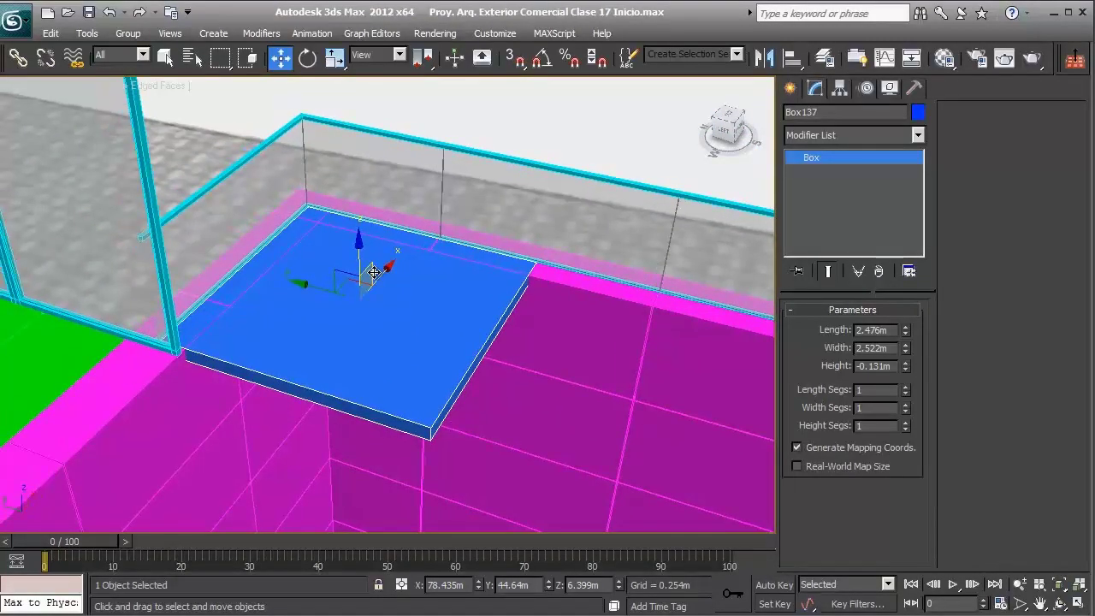
key("t")
key("F3")
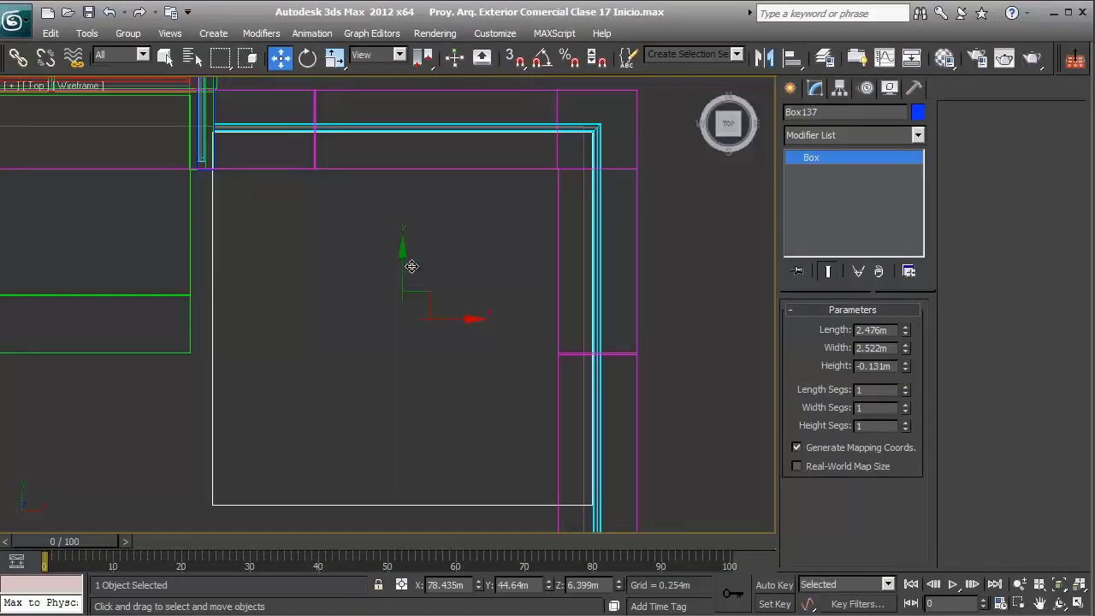
middle_click_drag(501, 215, 495, 253)
scroll(476, 229, "up", 2)
middle_click_drag(338, 207, 345, 261)
scroll(173, 188, "up", 2)
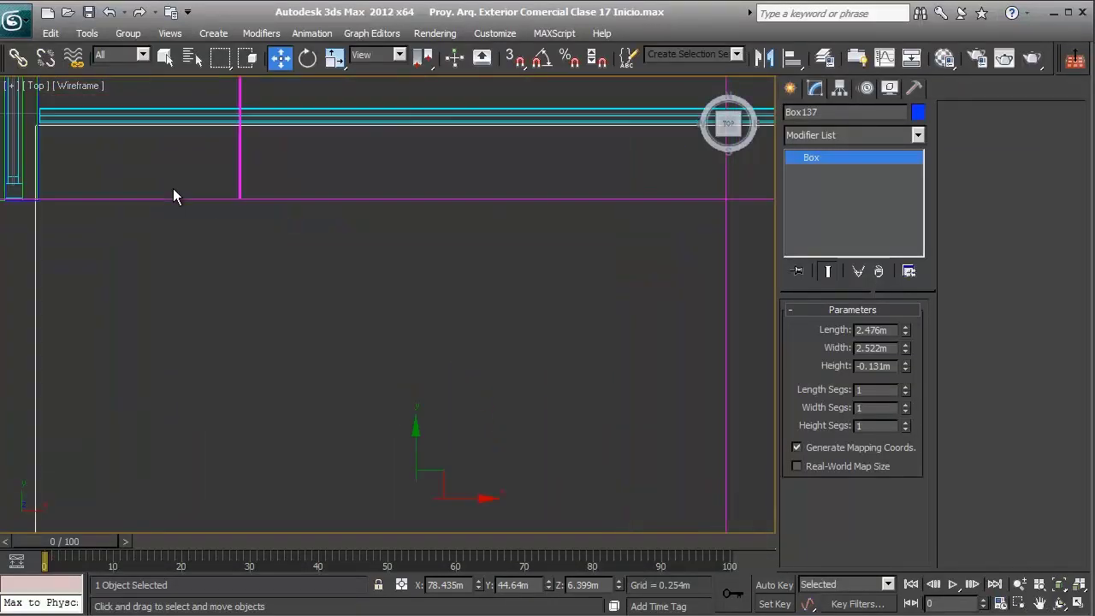
mouse_move(264, 183)
middle_mouse_down()
mouse_move(246, 246)
mouse_move(399, 240)
middle_mouse_up()
scroll(264, 236, "down", 2)
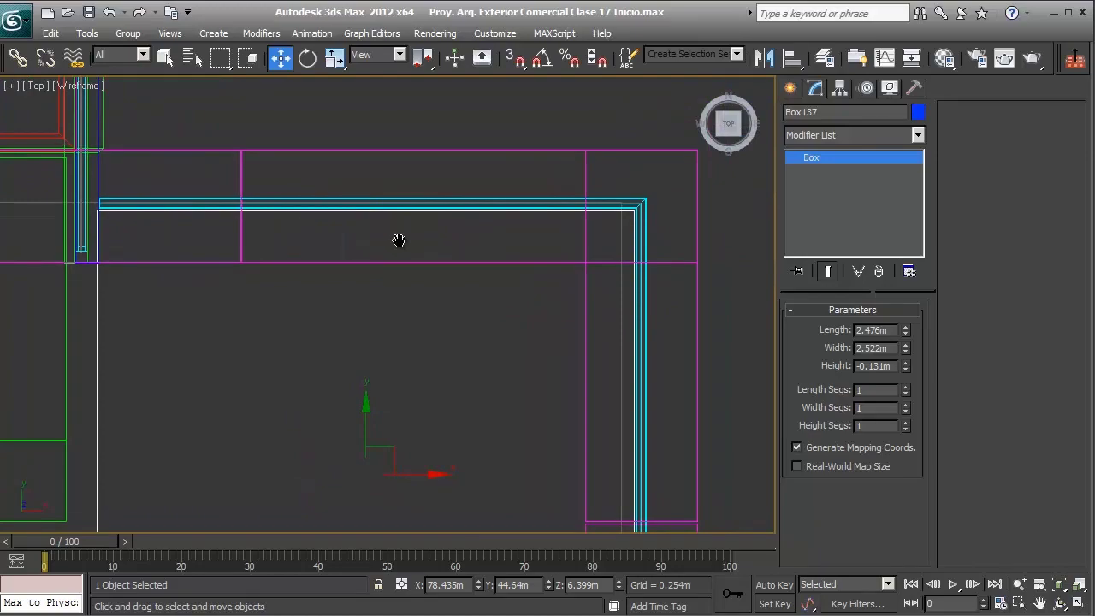
key("p")
key("z")
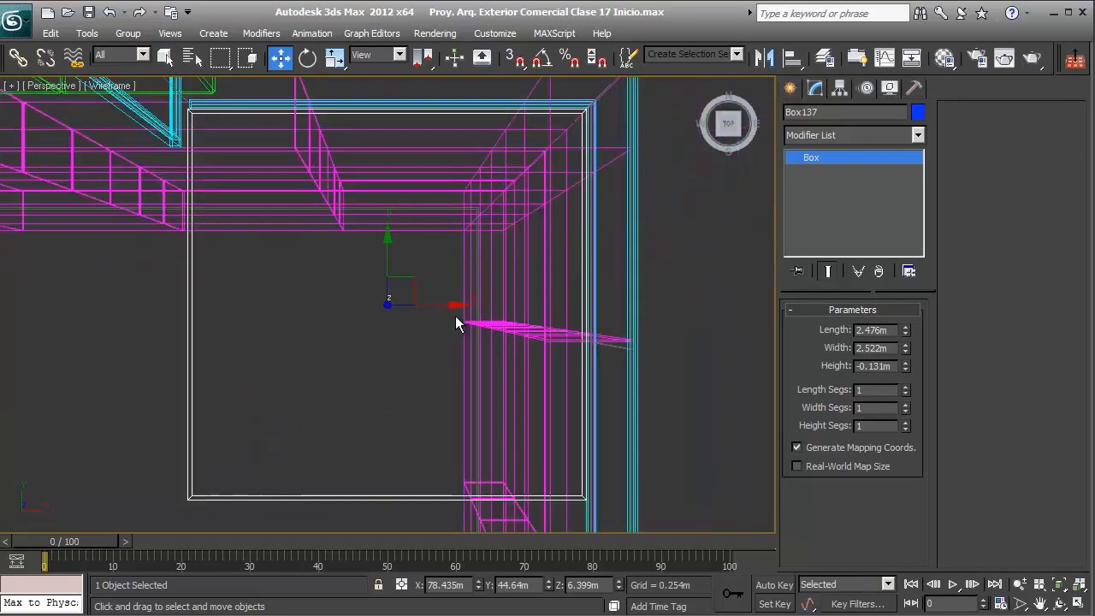
- Set the slab box's height to -0.1 m
key("F3")
mouse_move(422, 366)
middle_mouse_down("alt")
mouse_move(492, 230)
mouse_move(620, 214)
mouse_move(665, 222)
middle_mouse_up("alt")
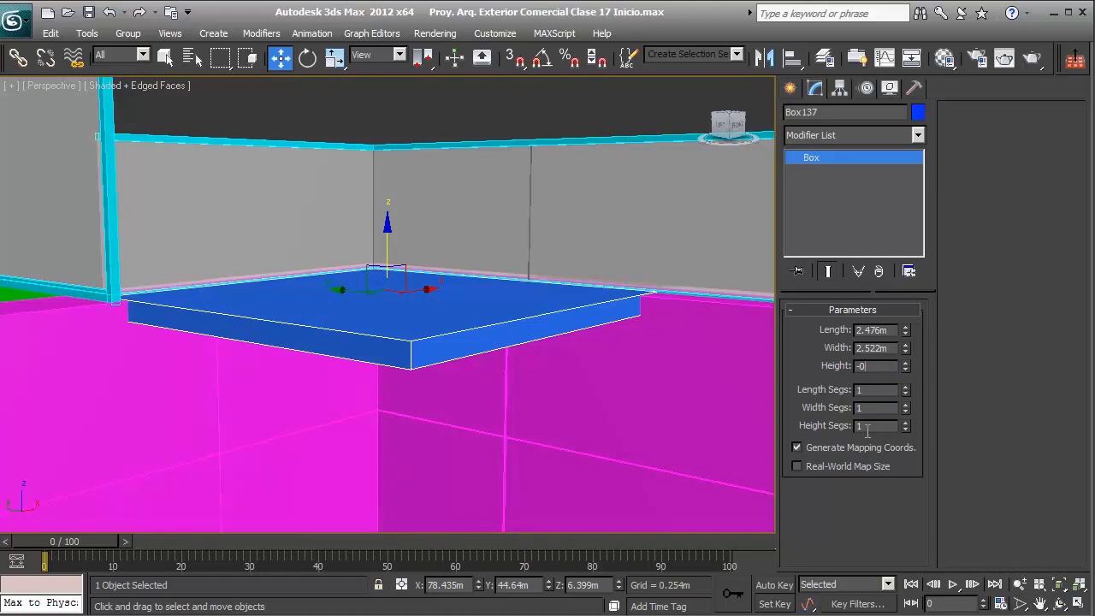
key("Return")
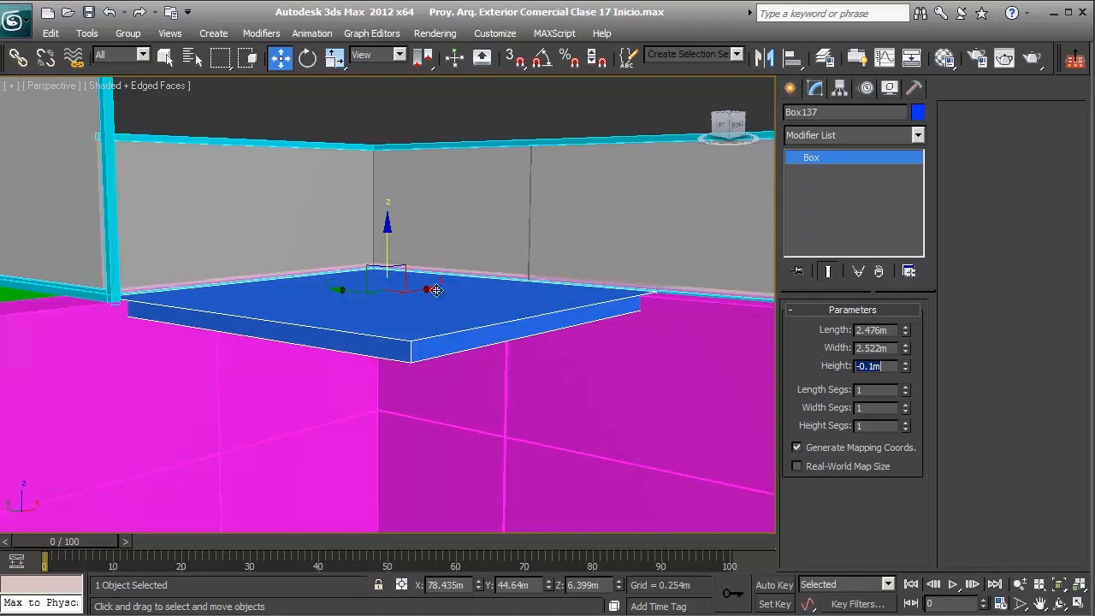
- Examine how the slab's edges meet the railing base and the low walls in shaded and wireframe views
middle_click_drag(436, 290, 471, 284)
scroll(452, 275, "down", 4)
scroll(471, 283, "up", 2)
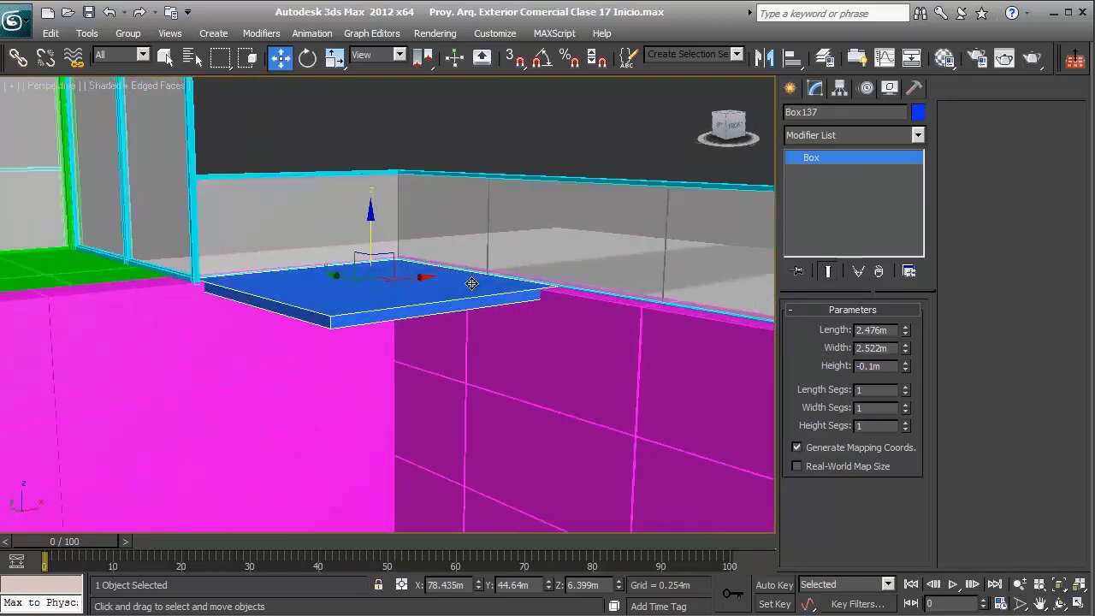
scroll(471, 283, "up", 4)
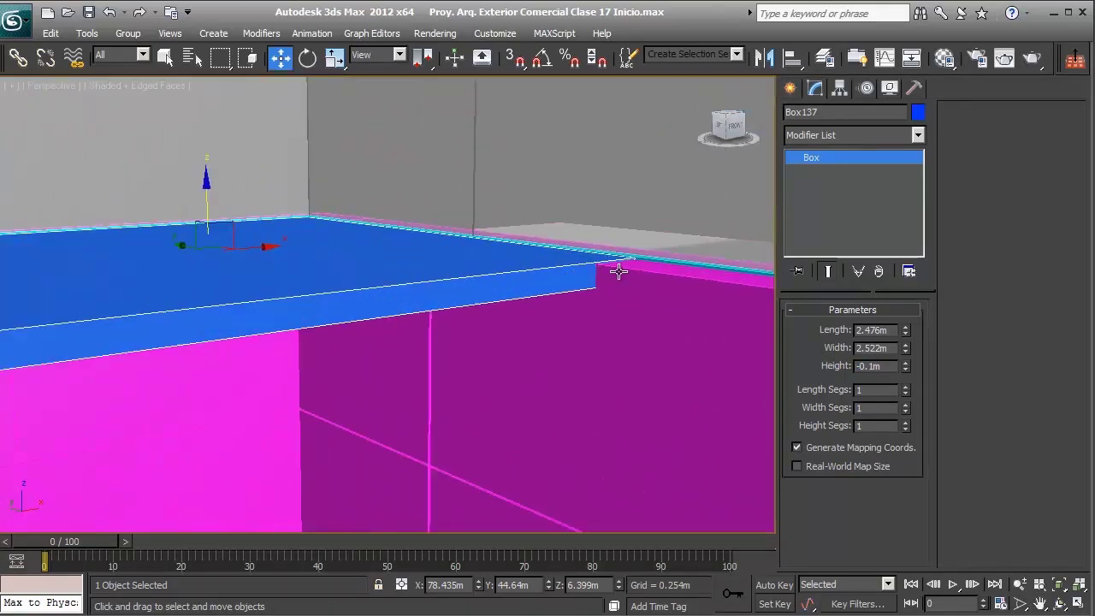
middle_click_drag(605, 264, 541, 247, "alt")
middle_click_drag(597, 272, 484, 294, "alt")
scroll(417, 295, "down", 2)
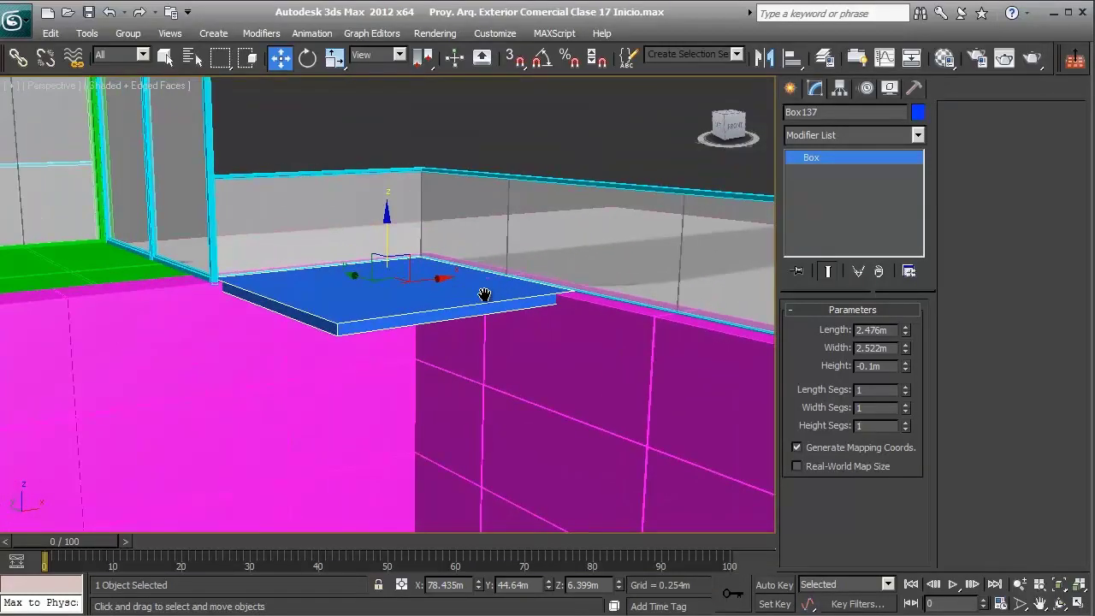
key("F3")
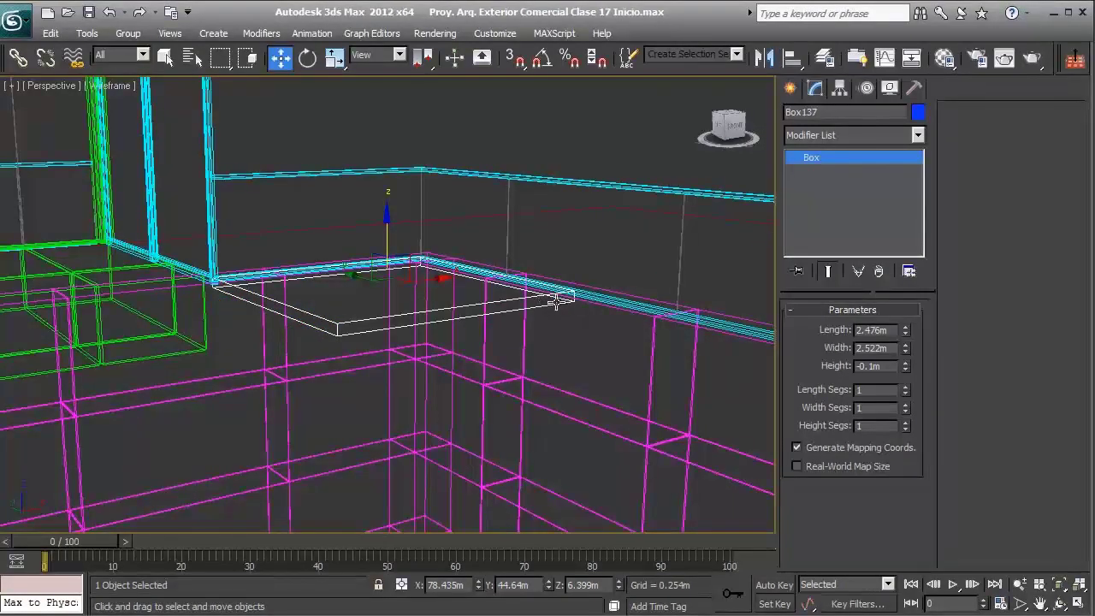
mouse_move(519, 314)
middle_mouse_down("alt")
mouse_move(601, 291)
mouse_move(509, 303)
mouse_move(426, 333)
middle_mouse_up("alt")
key("F3")
- Convert the slab box to an Editable Poly
right_click(408, 301)
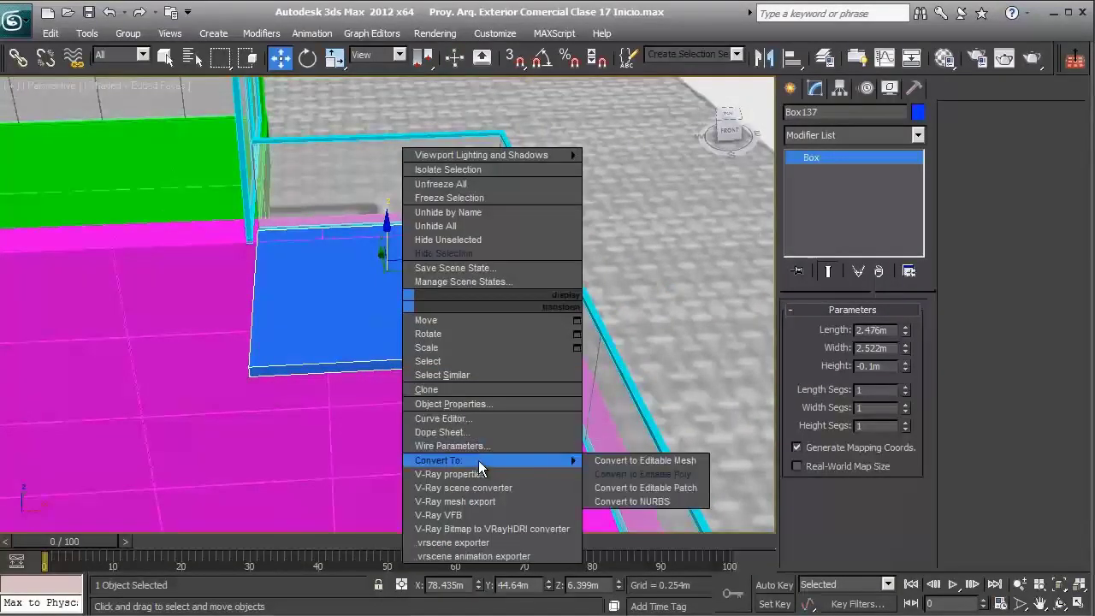
mouse_move(573, 460)
left_click(650, 474)
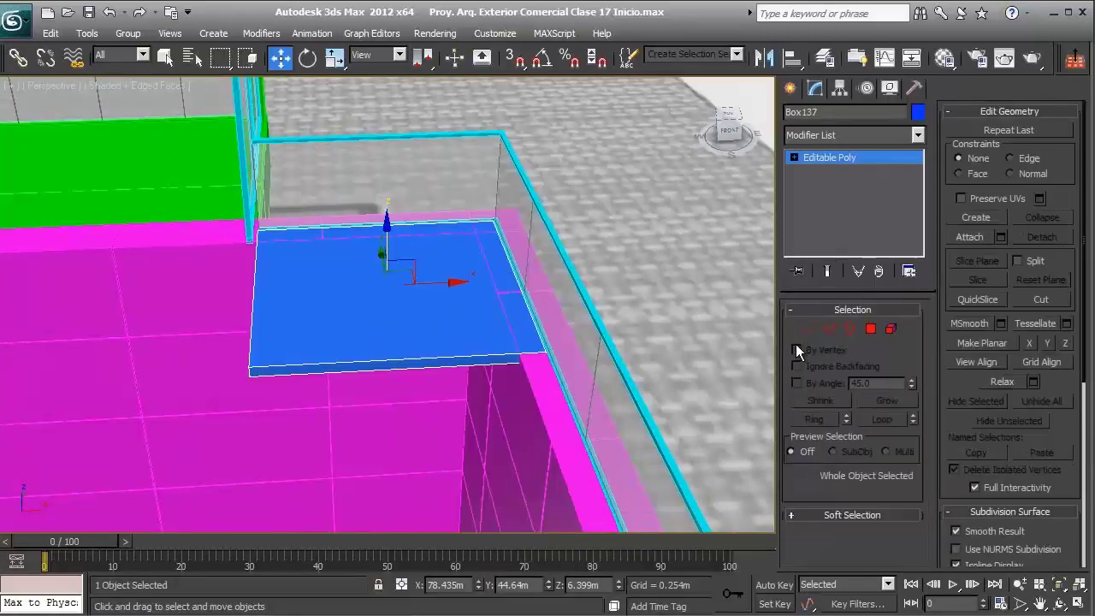
- Select the four vertices on the slab's side next to the glazed volume and move them to X 77.062 m
left_click(811, 330)
left_click_drag(318, 203, 172, 440)
key("z")
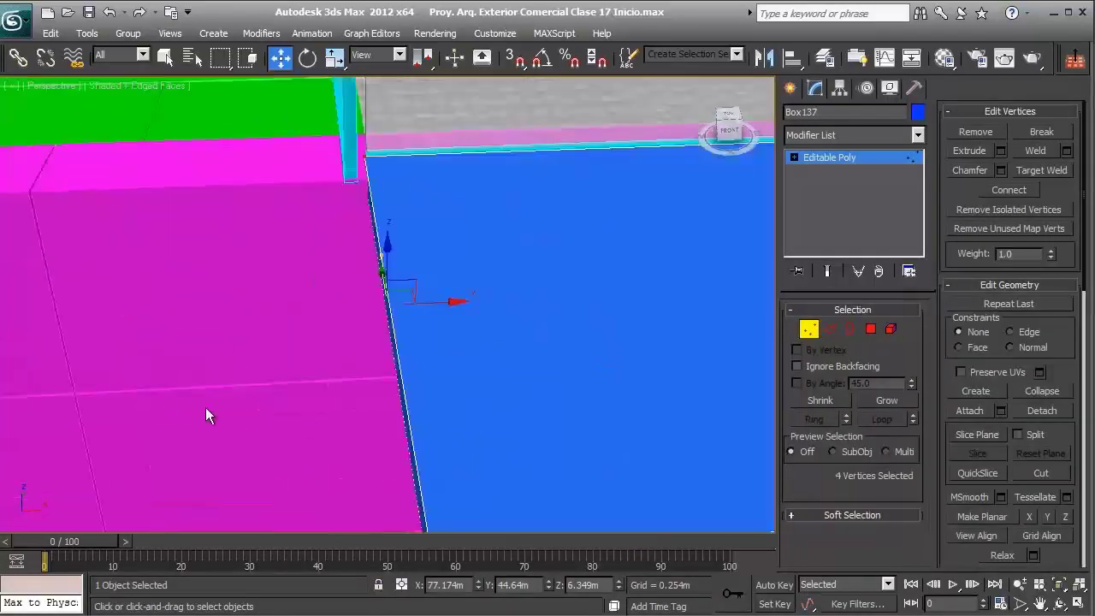
middle_click_drag(205, 407, 385, 418, "alt")
left_click_drag(385, 419, 382, 420)
middle_click_drag(146, 251, 309, 351)
scroll(309, 351, "up", 2)
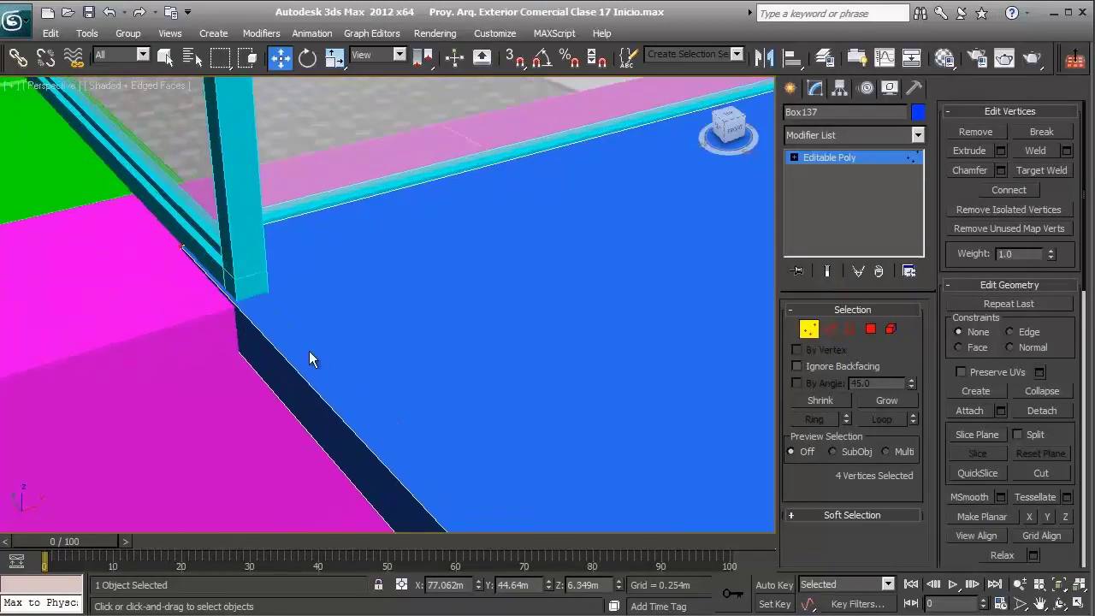
- Fine-tune the four side vertices to X 77.068 m so the slab edge lines up with the railing post and wall face
scroll(179, 328, "down", 1)
middle_click_drag(115, 302, 205, 341)
scroll(205, 340, "up", 3)
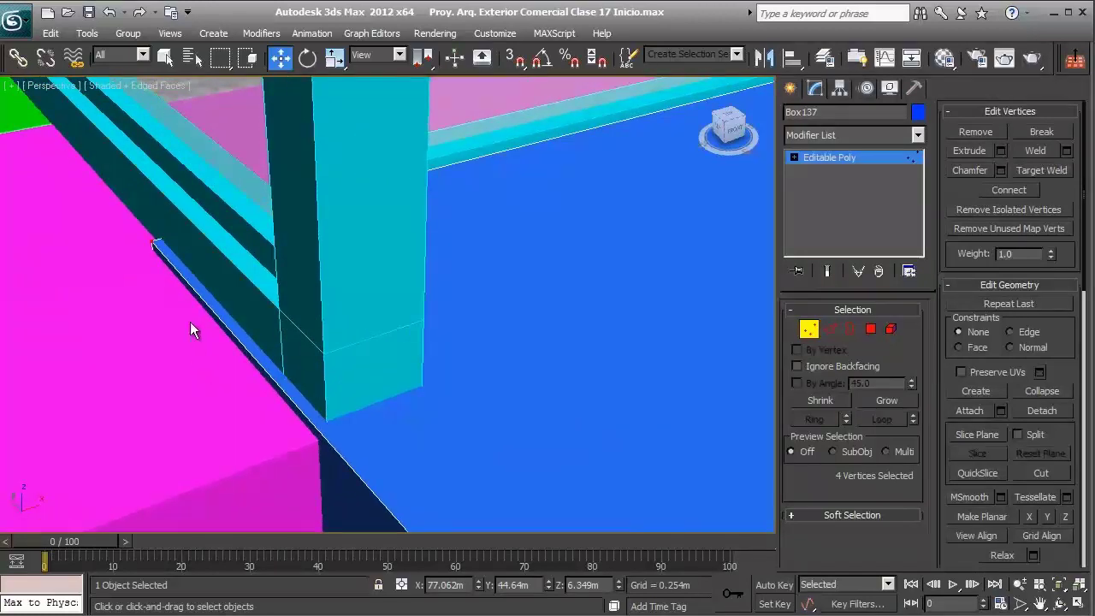
scroll(497, 436, "down", 3)
middle_click_drag(497, 435, 372, 322)
scroll(372, 323, "down", 2)
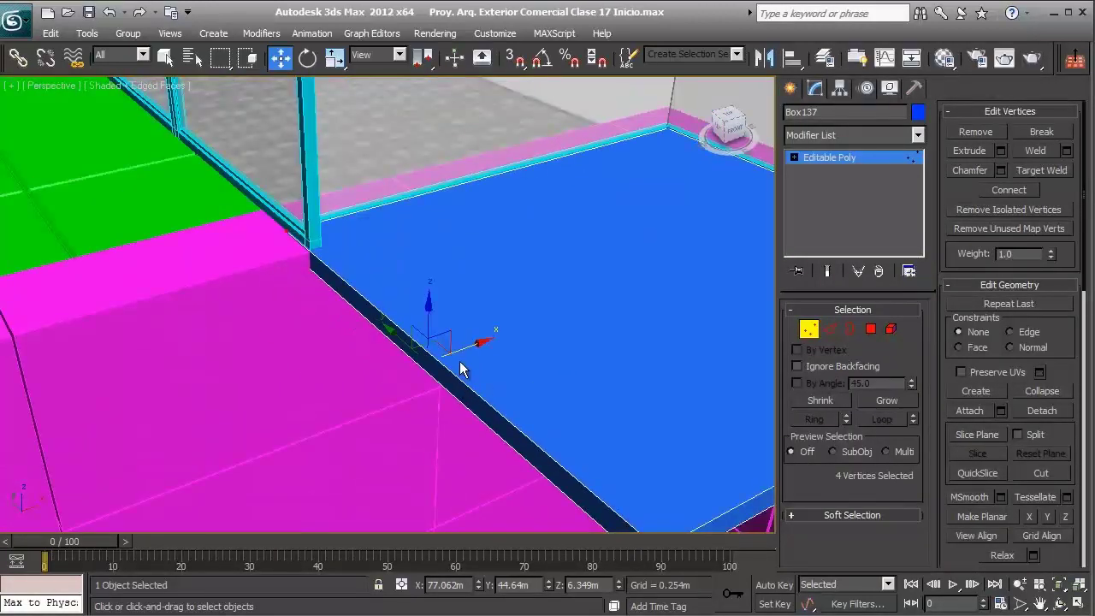
scroll(460, 355, "up", 2)
left_click_drag(509, 404, 514, 403)
- Select the slab's side polygon at the edge aligned with the railing post and extrude it outward
left_click(870, 331)
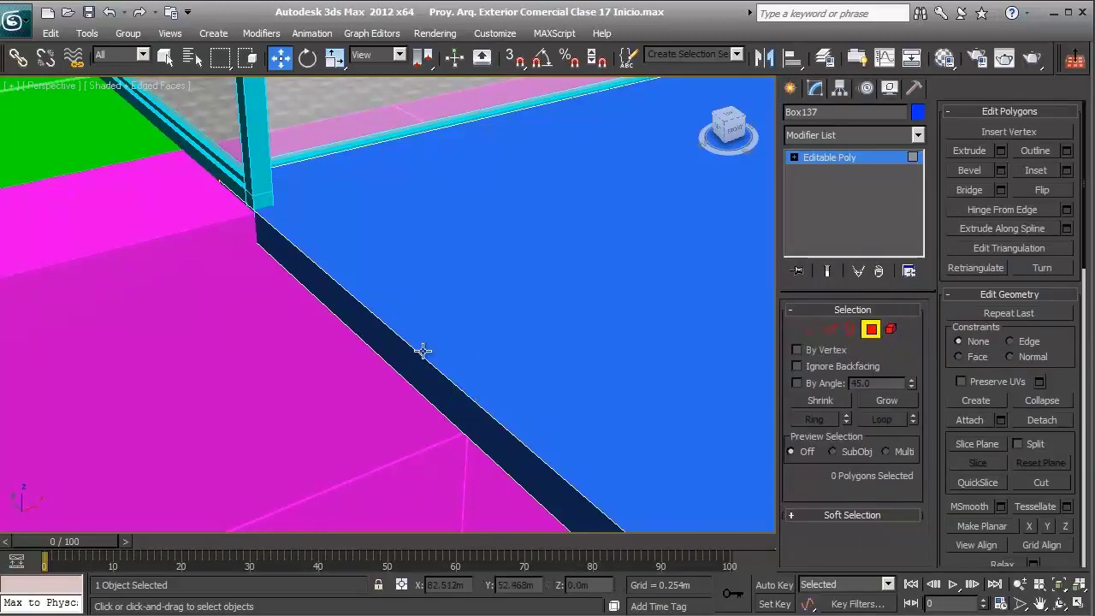
left_click(398, 350)
scroll(403, 335, "down", 5)
scroll(440, 335, "up", 2)
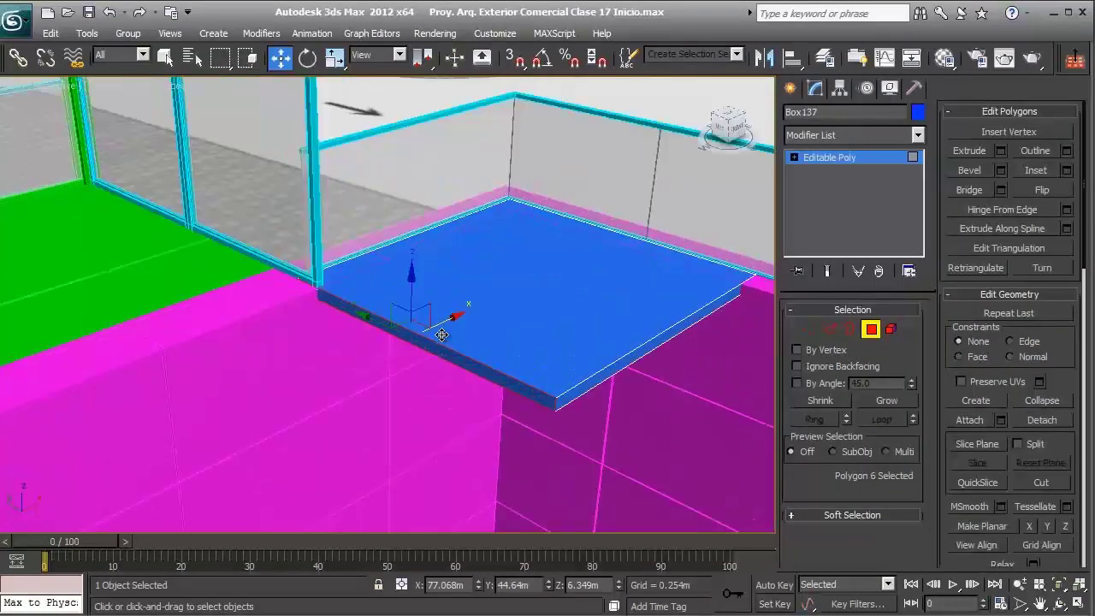
left_click(1000, 151)
left_click(172, 216)
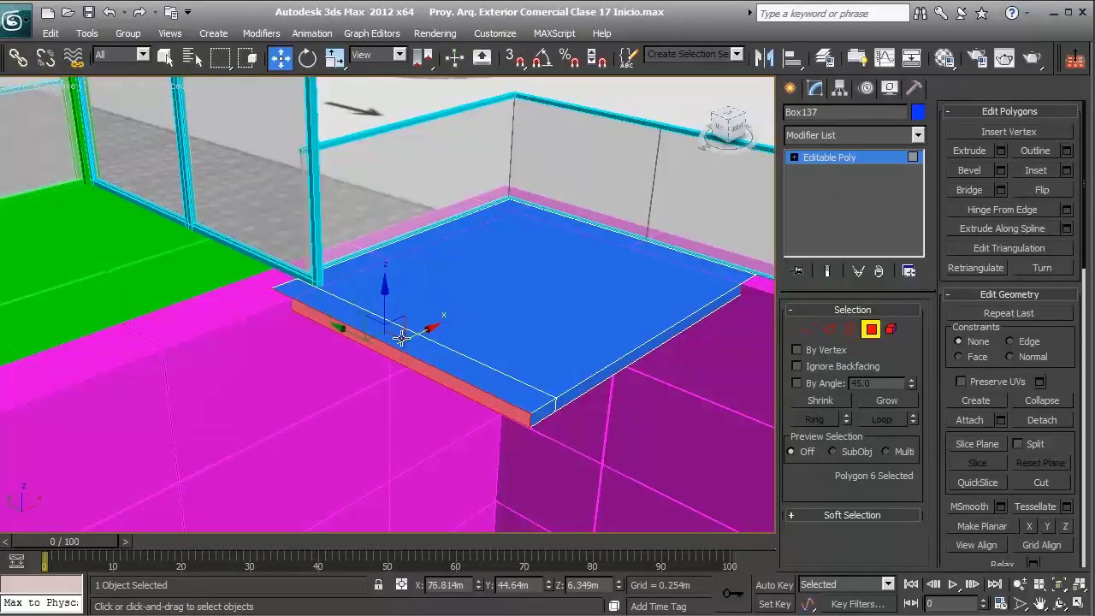
- Move the extruded end face along X to 51.613 m, lengthening the slab past the far end of the glazed volume
scroll(448, 340, "down", 3)
middle_click_drag(448, 339, 517, 267)
left_click_drag(517, 267, 104, 163)
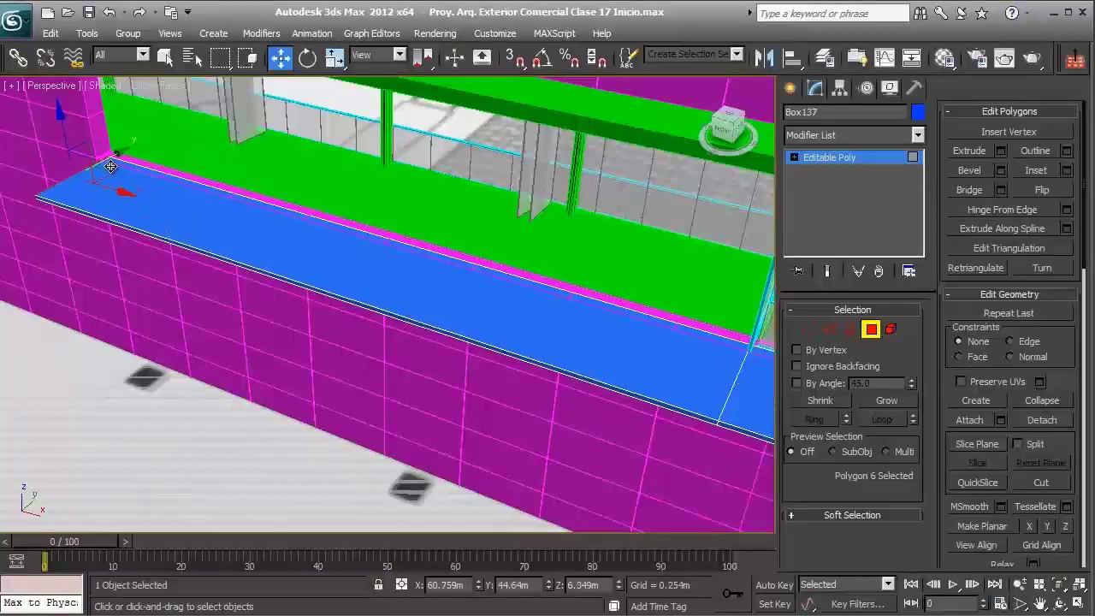
middle_click_drag(373, 291, 177, 313)
left_click_drag(151, 311, 563, 362)
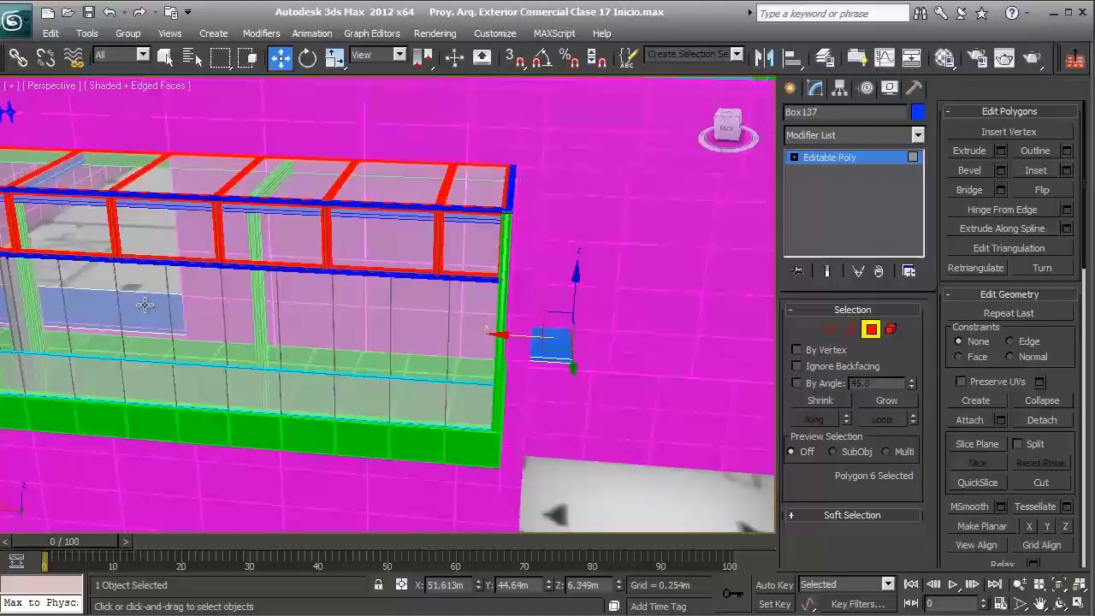
- Extrude the long side polygon facing the glazed volume by 0.254 m and move its face to Y 49.065 m, across the volume's floor
scroll(397, 413, "up", 5)
middle_click_drag(404, 434, 681, 340, "alt")
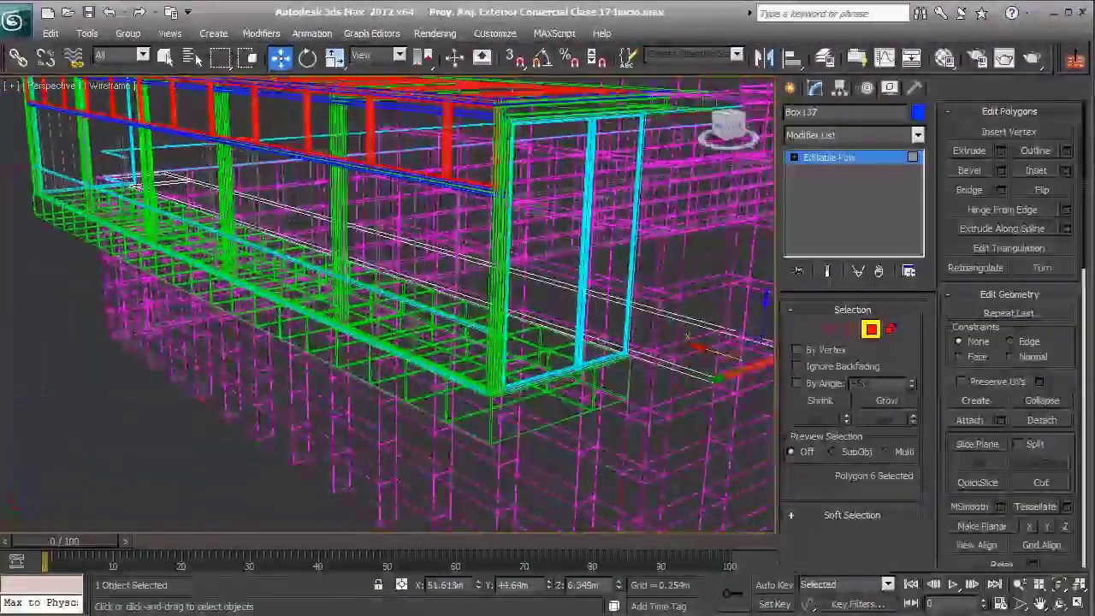
left_click(698, 368, "ctrl")
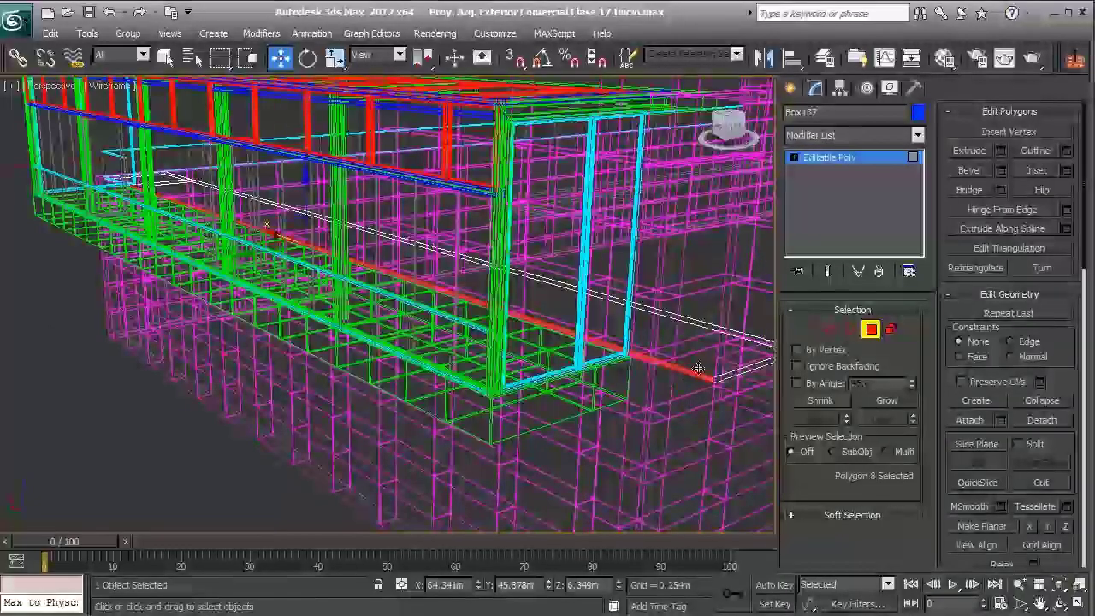
left_click(1000, 151)
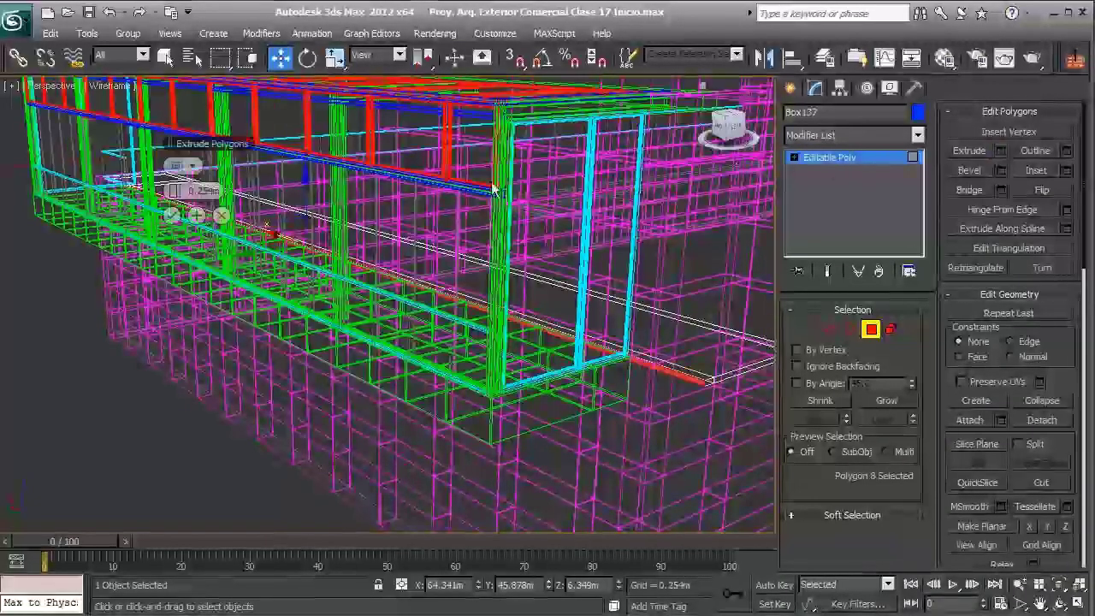
left_click(172, 215)
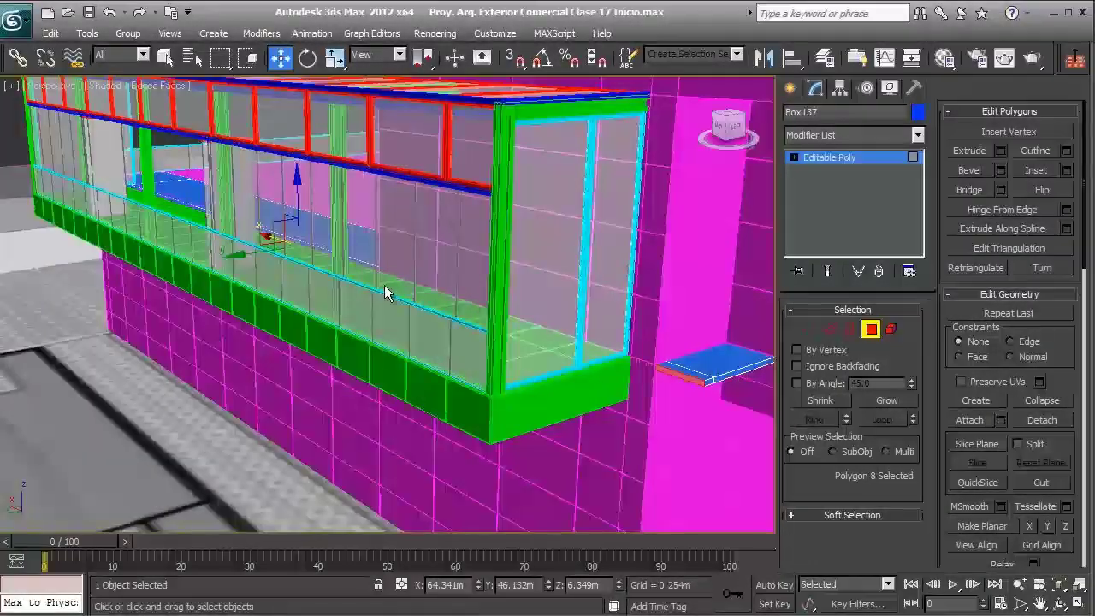
middle_click_drag(384, 288, 282, 224, "alt")
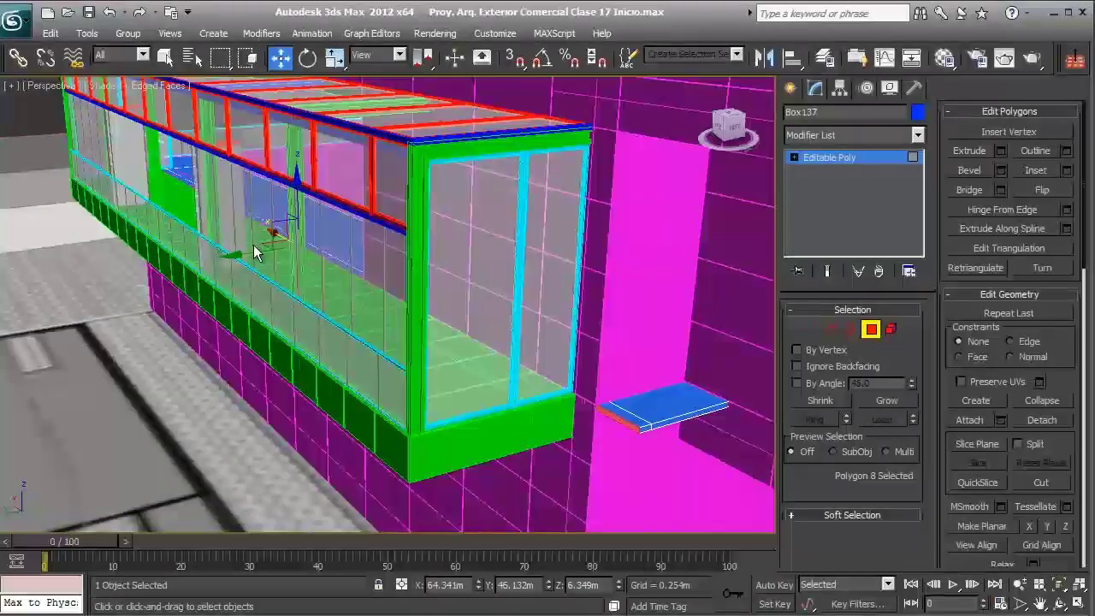
left_click_drag(249, 251, 163, 267)
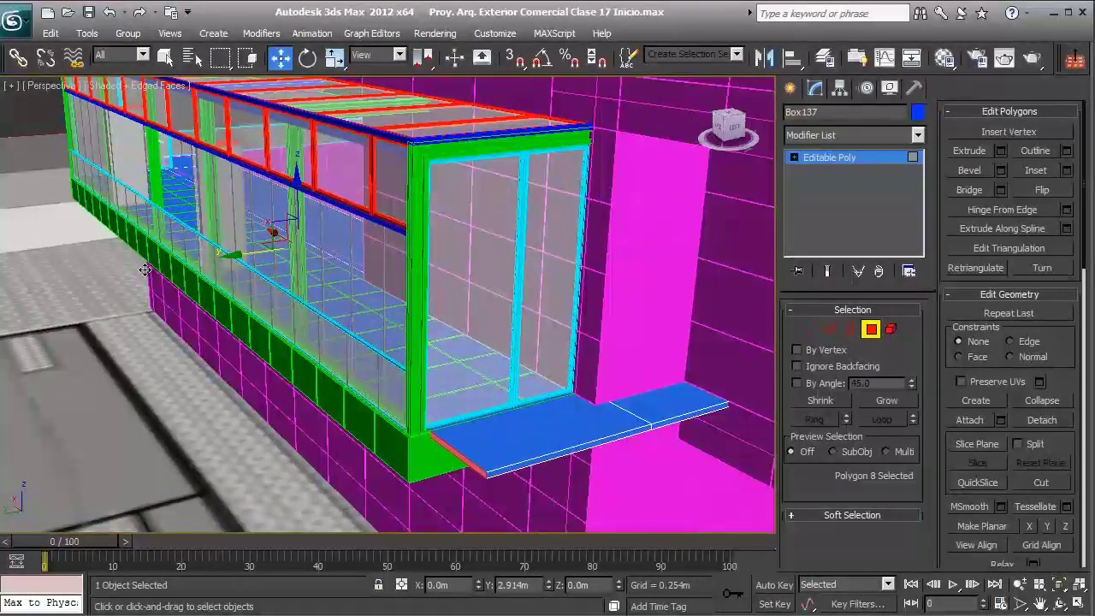
- Move the extruded long face to Y 49.174 m so it meets the green base of the glazed facade
middle_click_drag(321, 278, 230, 305, "alt")
scroll(240, 273, "up", 2)
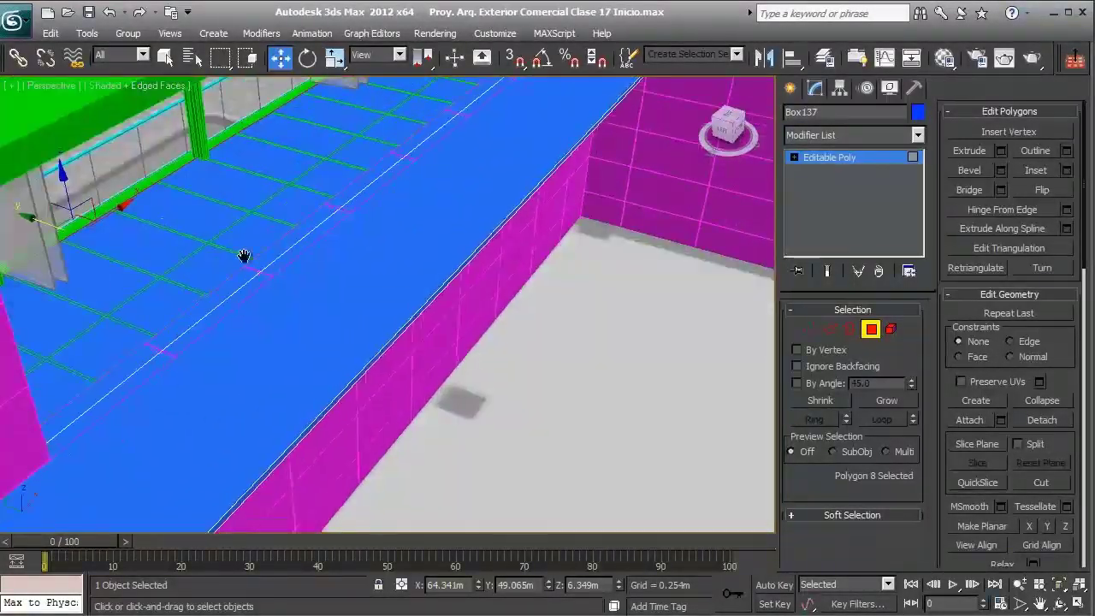
middle_click_drag(245, 257, 282, 264)
key("z")
scroll(253, 268, "up", 6)
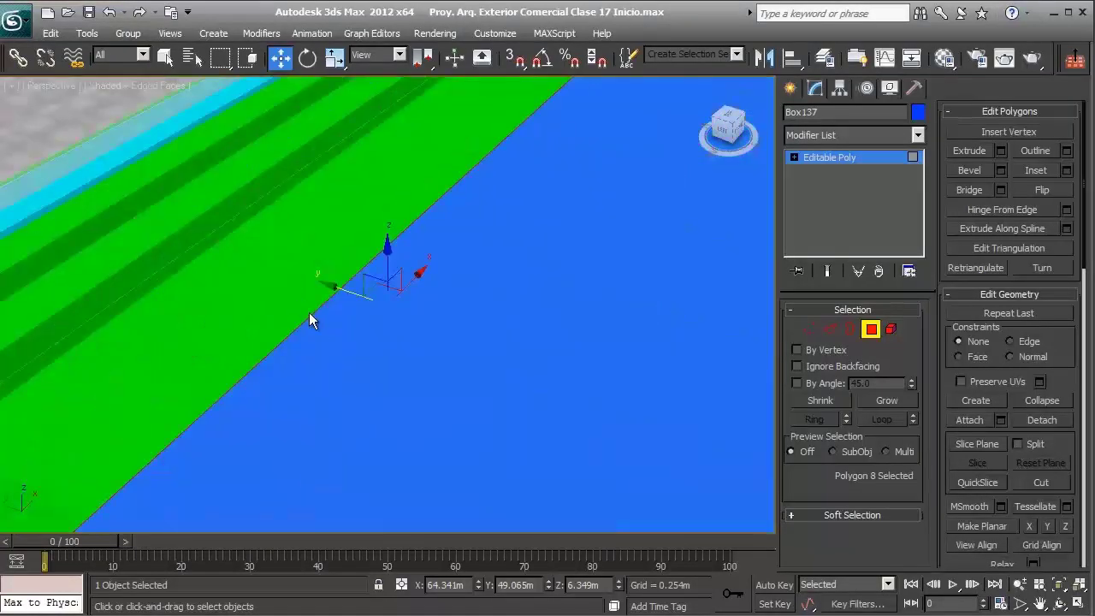
middle_click_drag(336, 292, 246, 269, "alt")
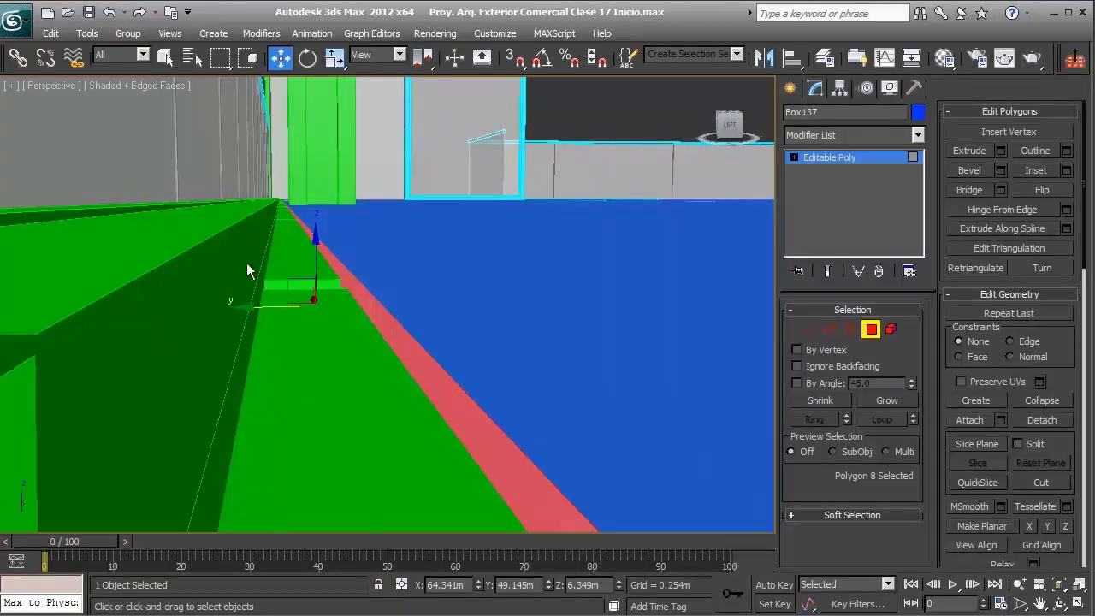
left_click_drag(276, 310, 231, 297)
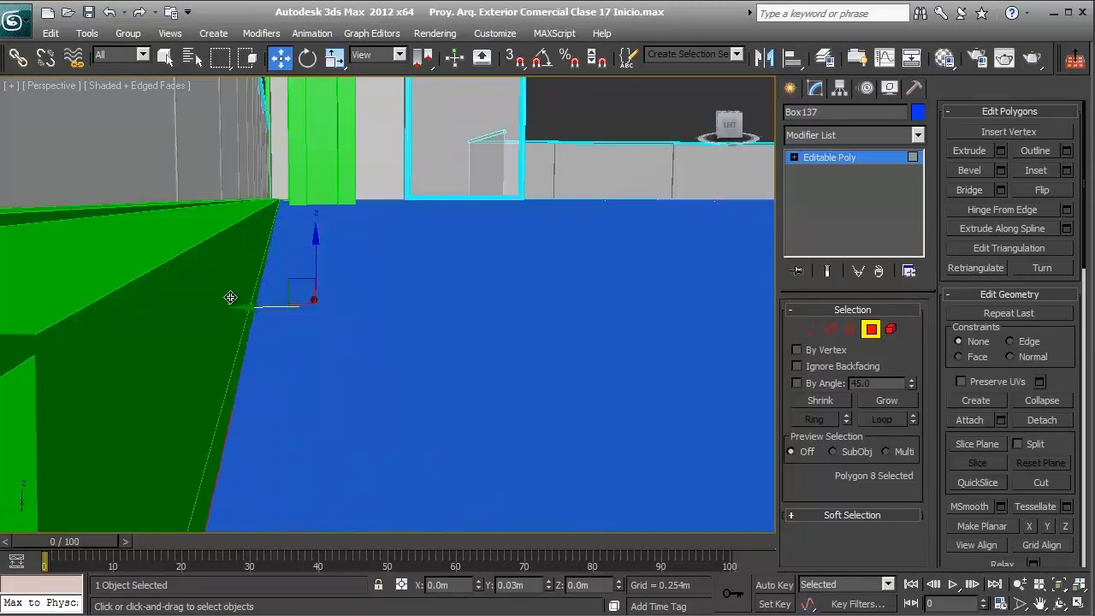
mouse_move(306, 274)
middle_mouse_down("alt")
mouse_move(277, 290)
mouse_move(291, 293)
mouse_move(306, 271)
middle_mouse_up("alt")
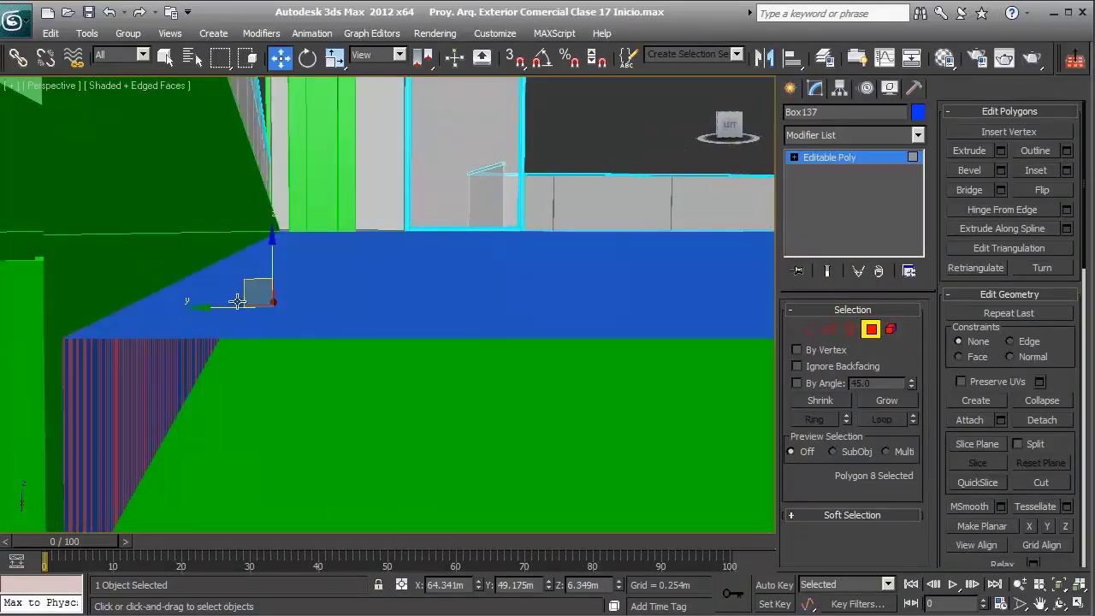
left_click_drag(233, 306, 235, 305)
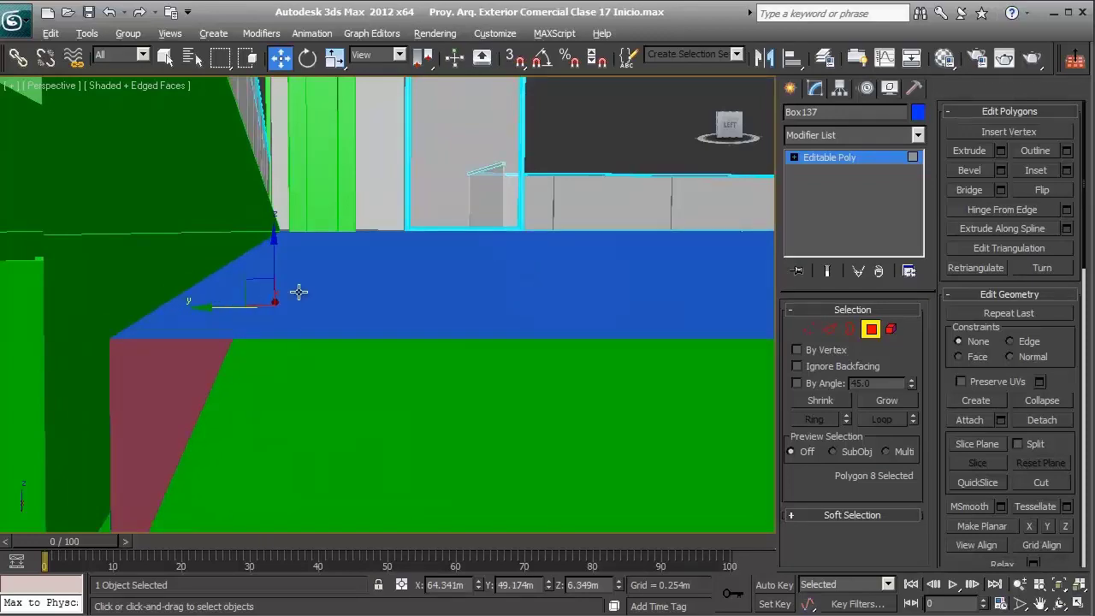
- Select the six vertices at the slab's far protruding end and move them back along X to 52.851 m
middle_click_drag(299, 292, 350, 361, "alt")
scroll(392, 276, "up", 8)
scroll(393, 287, "down", 4)
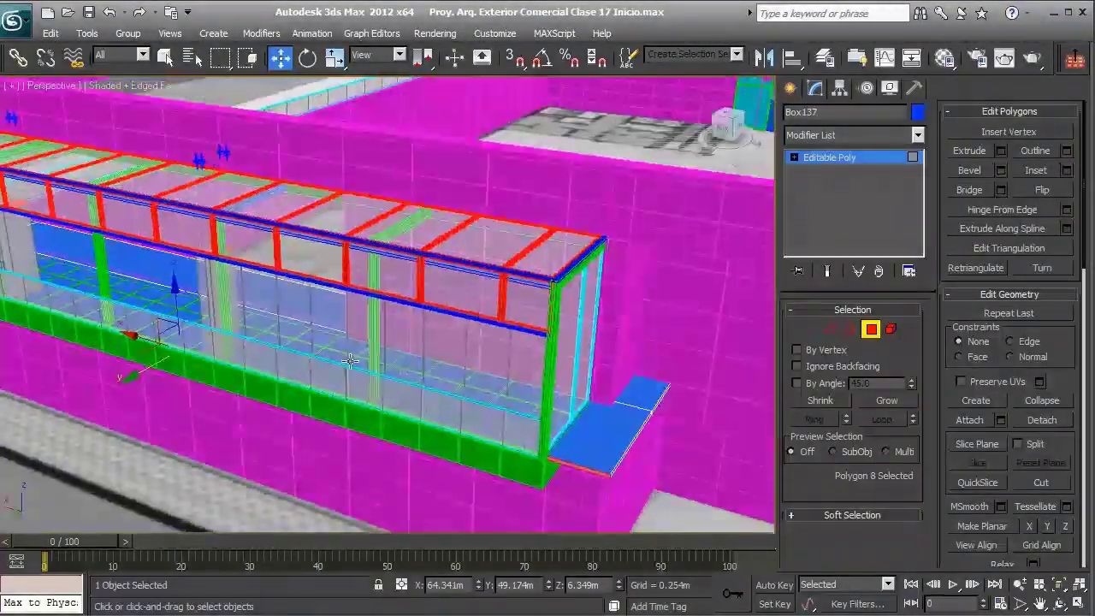
middle_click_drag(462, 411, 511, 244, "alt")
key("1")
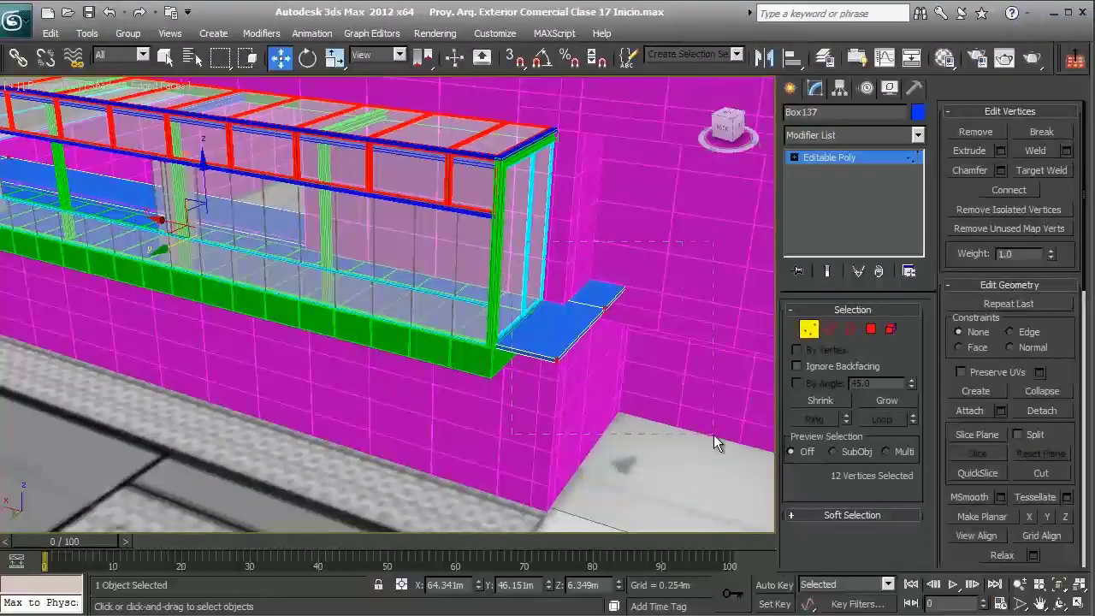
left_click_drag(511, 243, 714, 434)
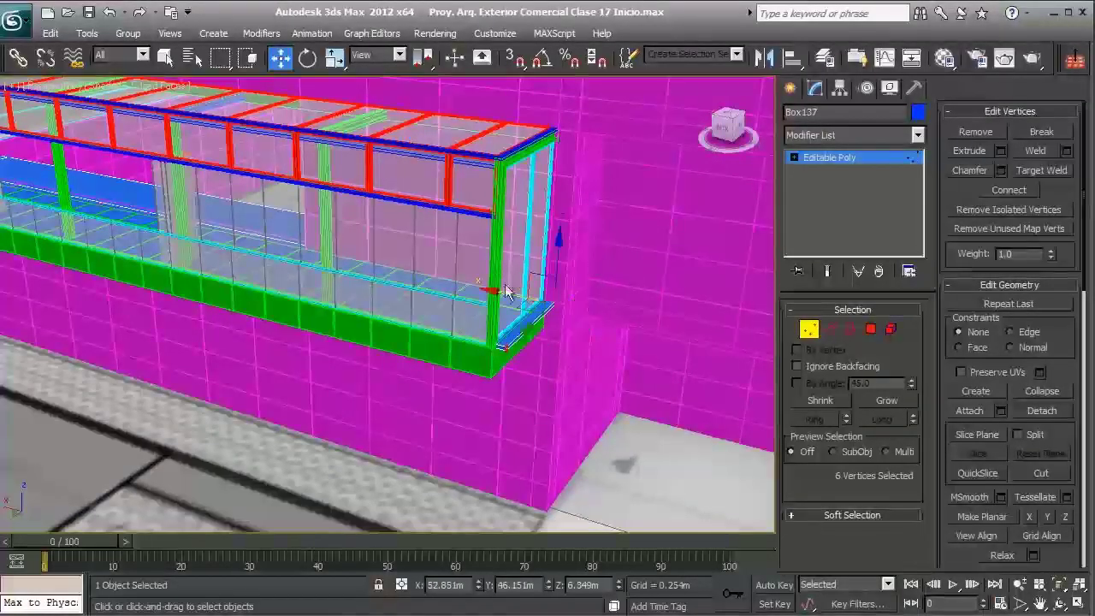
- Move the six end vertices to X 53.229 m so the slab ends at the inner edge of the glazed volume's side frame
key("z")
middle_click_drag(426, 345, 388, 362, "alt")
scroll(377, 338, "up", 1)
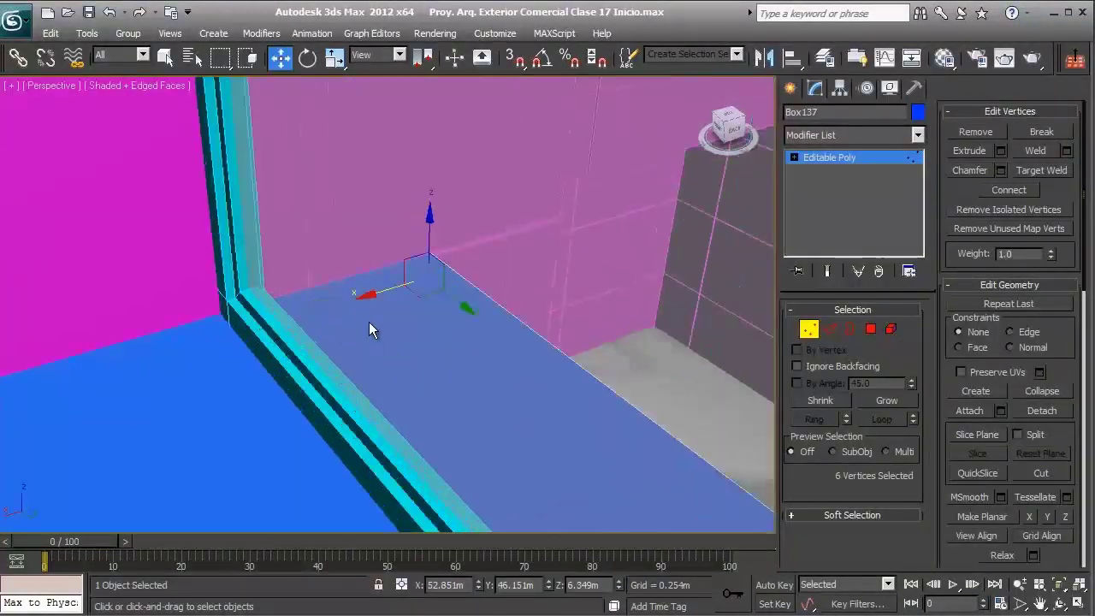
middle_click_drag(375, 292, 166, 335, "alt")
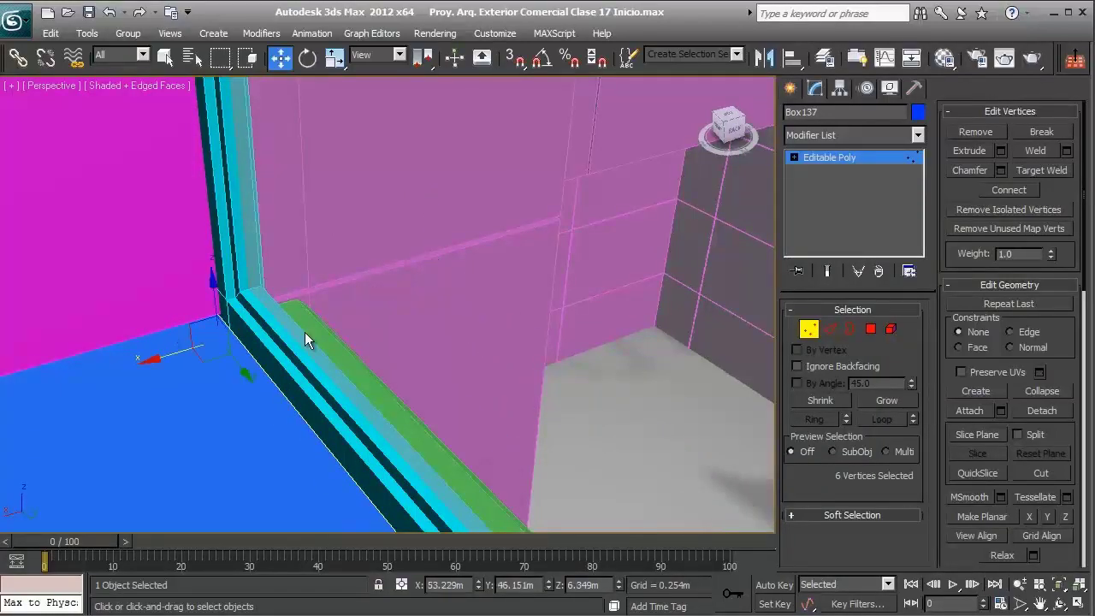
scroll(342, 359, "down", 8)
middle_click_drag(345, 339, 363, 305, "alt")
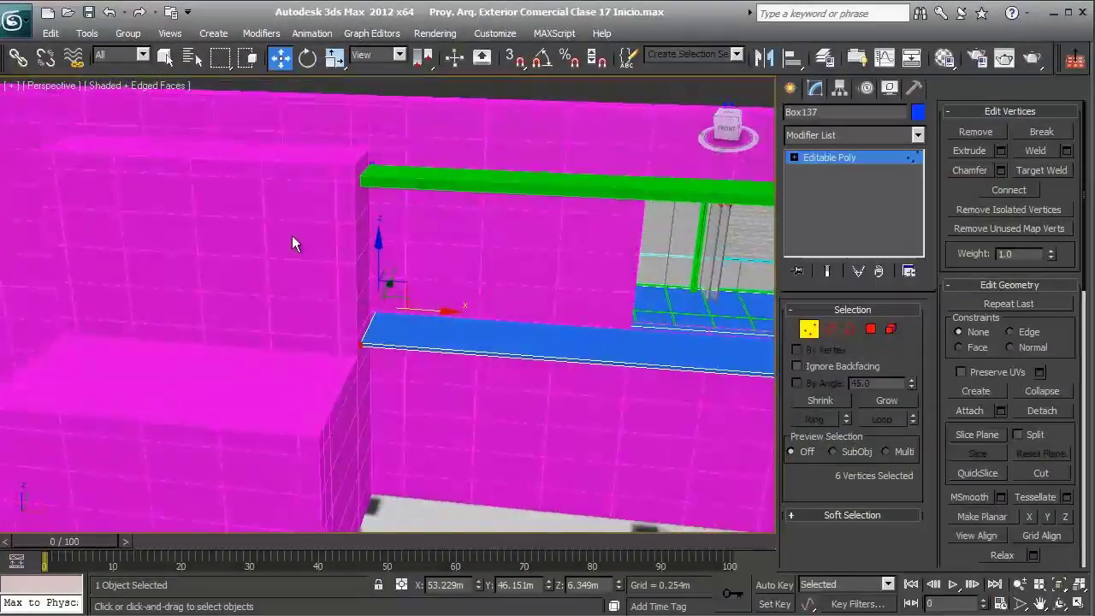
- Select the two side polygons along the slab's long inner edge, opposite the side facing the glazed volume
scroll(315, 258, "down", 4)
middle_click_drag(315, 257, 309, 324, "alt")
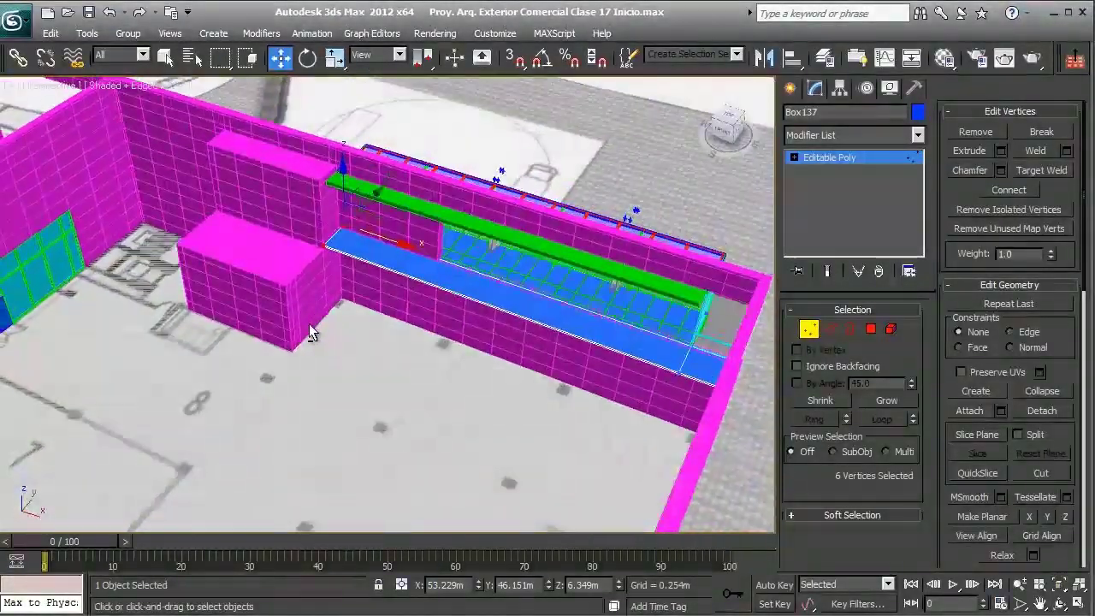
scroll(293, 359, "down", 4)
middle_click_drag(291, 361, 366, 287)
scroll(366, 287, "up", 6)
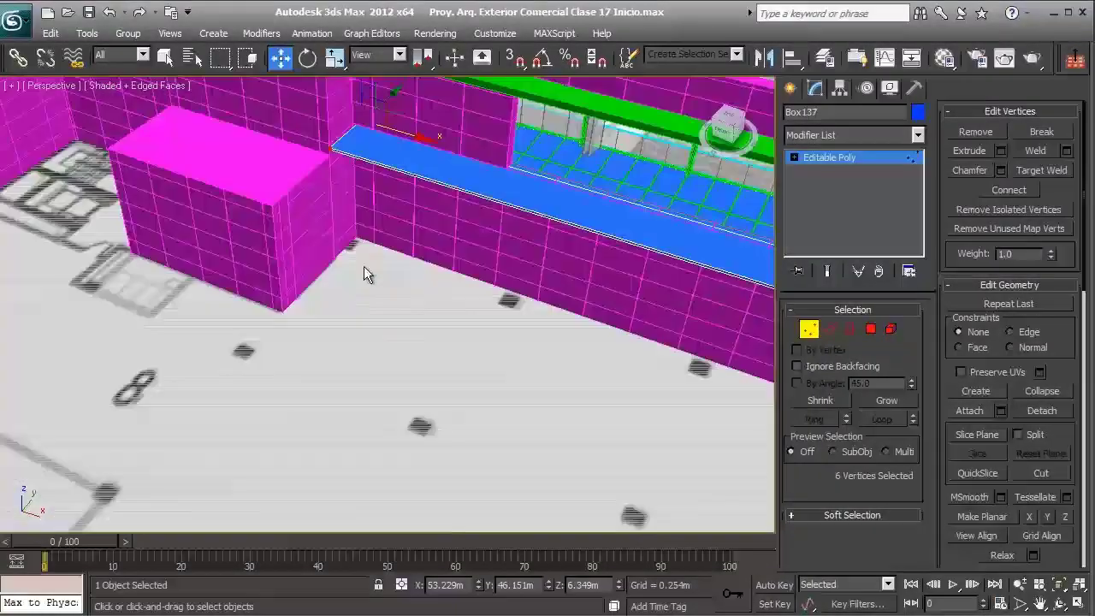
left_click(871, 331)
scroll(325, 170, "up", 2)
middle_click_drag(325, 170, 206, 194, "alt")
scroll(407, 282, "down", 3)
scroll(283, 213, "up", 3)
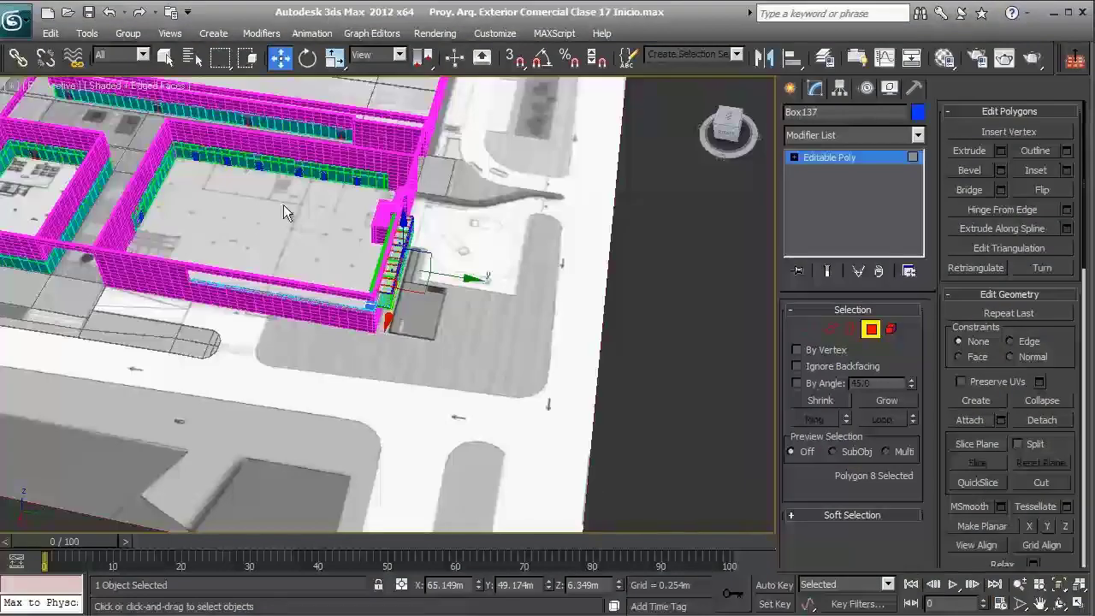
middle_click_drag(283, 239, 402, 175, "alt")
scroll(403, 243, "up", 5)
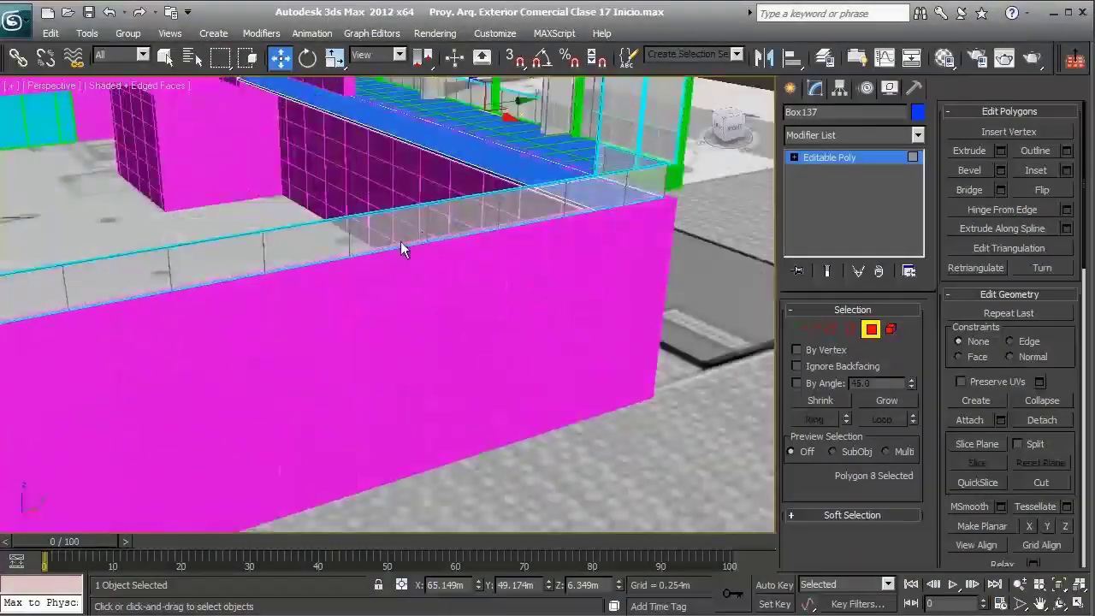
middle_click_drag(439, 226, 548, 312)
scroll(624, 344, "up", 4)
left_click(530, 274)
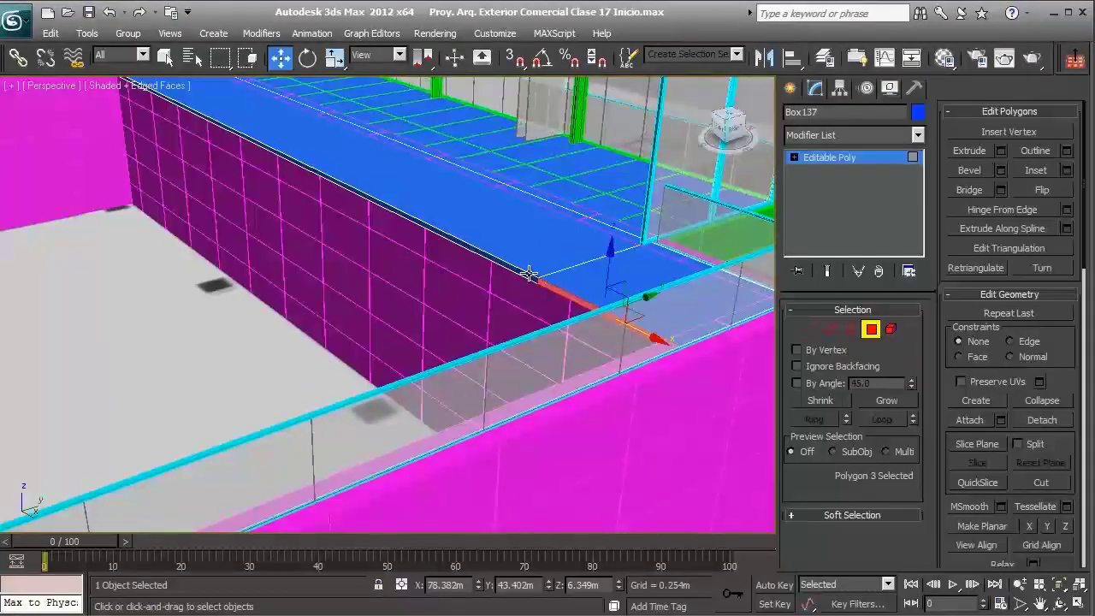
scroll(543, 245, "down", 5)
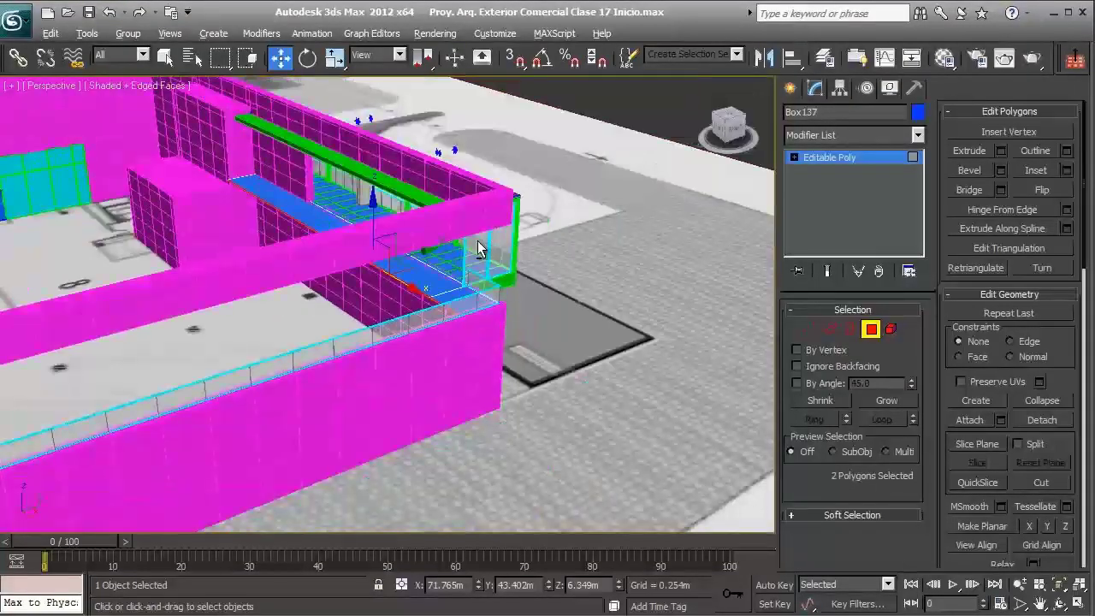
- Move the two selected side polygons along Y to 3.429 m, where the railed terrace opening ends at the wall
middle_click_drag(478, 248, 425, 273, "alt")
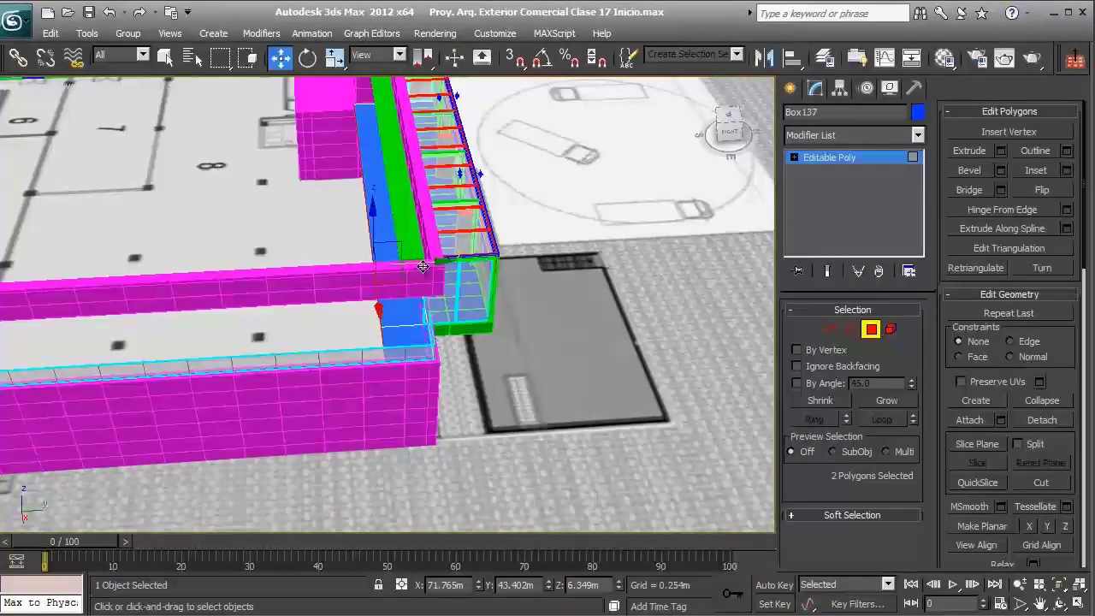
left_click_drag(423, 267, 58, 263)
middle_click_drag(62, 272, 579, 271)
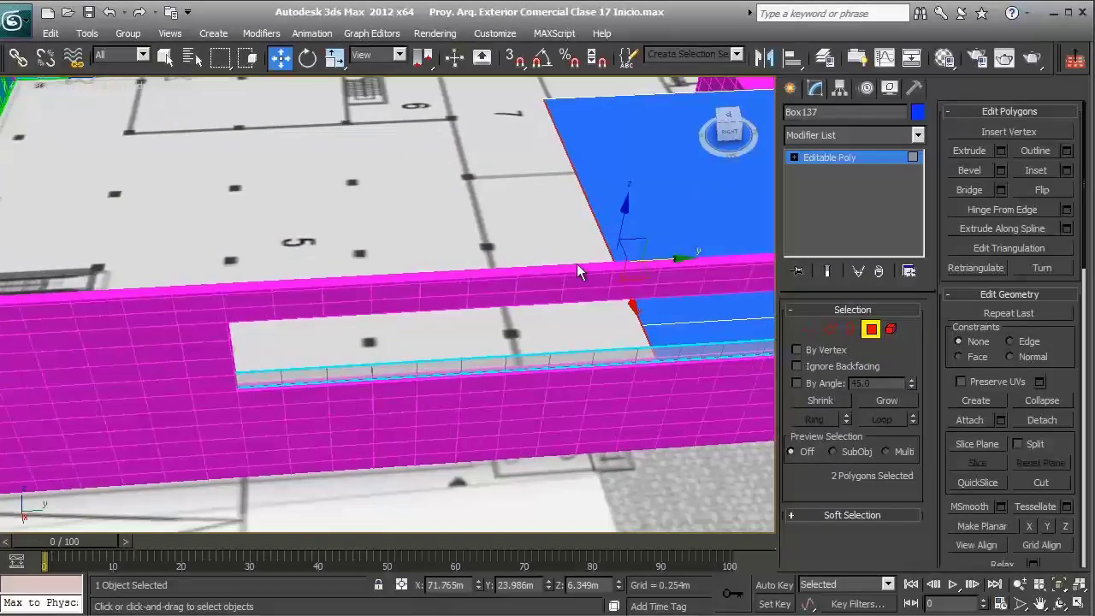
left_click_drag(656, 257, 284, 271)
scroll(320, 333, "up", 2)
middle_click_drag(256, 271, 529, 205)
middle_click_drag(445, 283, 450, 238, "alt")
scroll(436, 257, "up", 2)
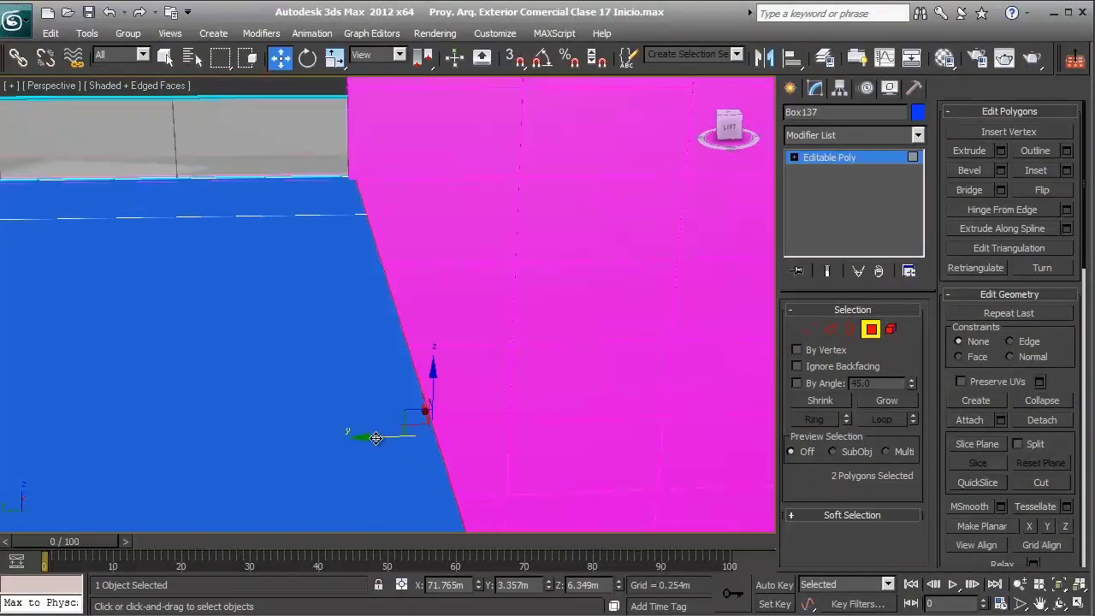
- Extrude the two side polygons by 0.254 m and move the new faces along Y to the building's far wall
left_click(1000, 151)
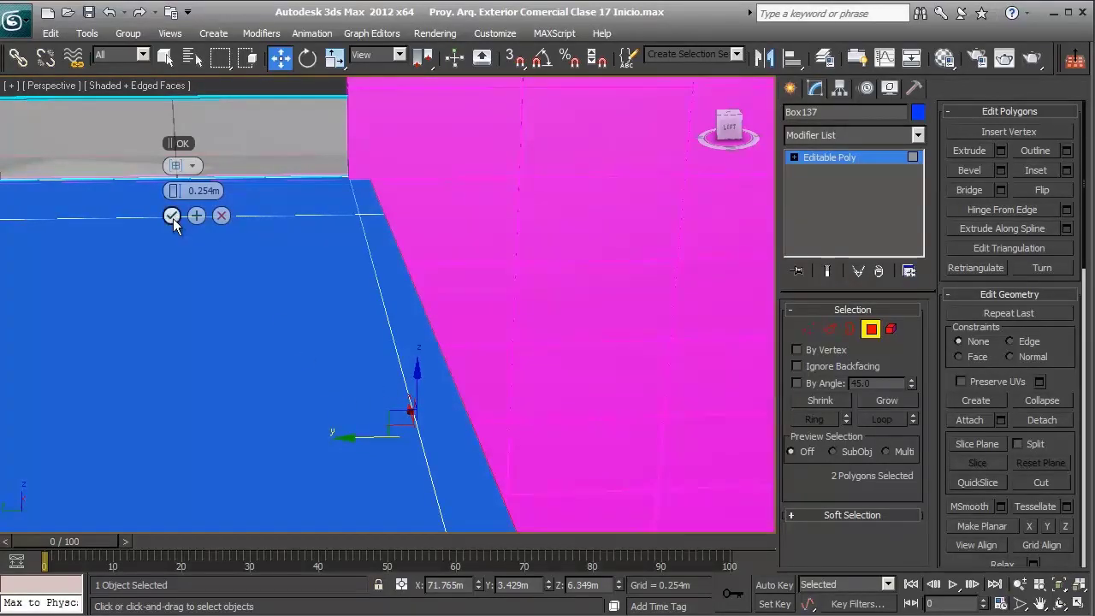
middle_click_drag(361, 266, 320, 224)
scroll(320, 224, "down", 6)
middle_click_drag(424, 260, 352, 309, "alt")
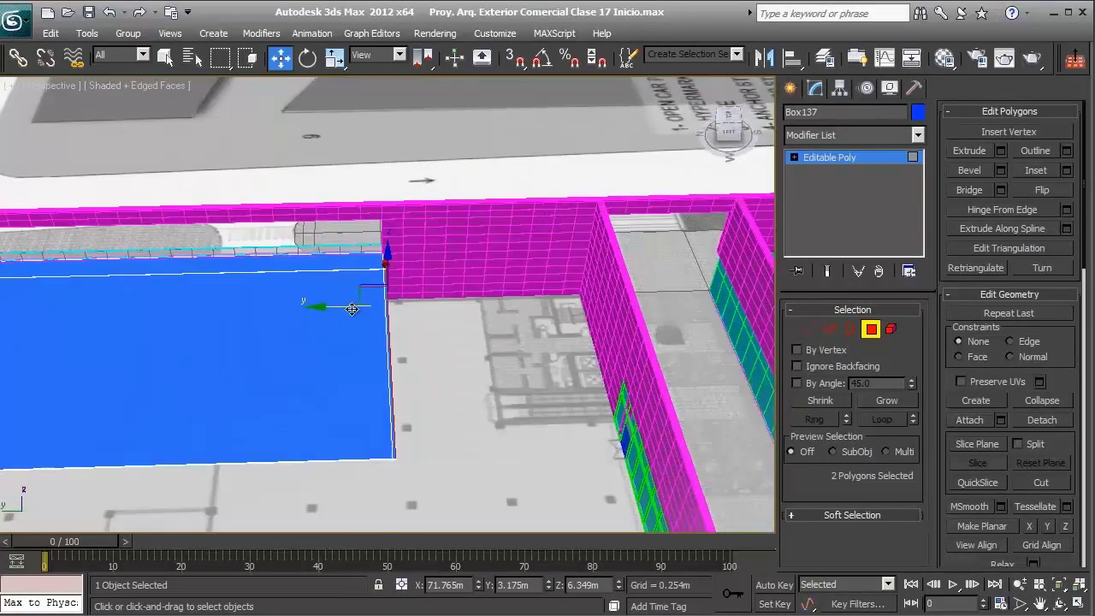
left_click_drag(335, 307, 550, 327)
key("z")
middle_click_drag(543, 327, 330, 248, "alt")
scroll(484, 306, "up", 3)
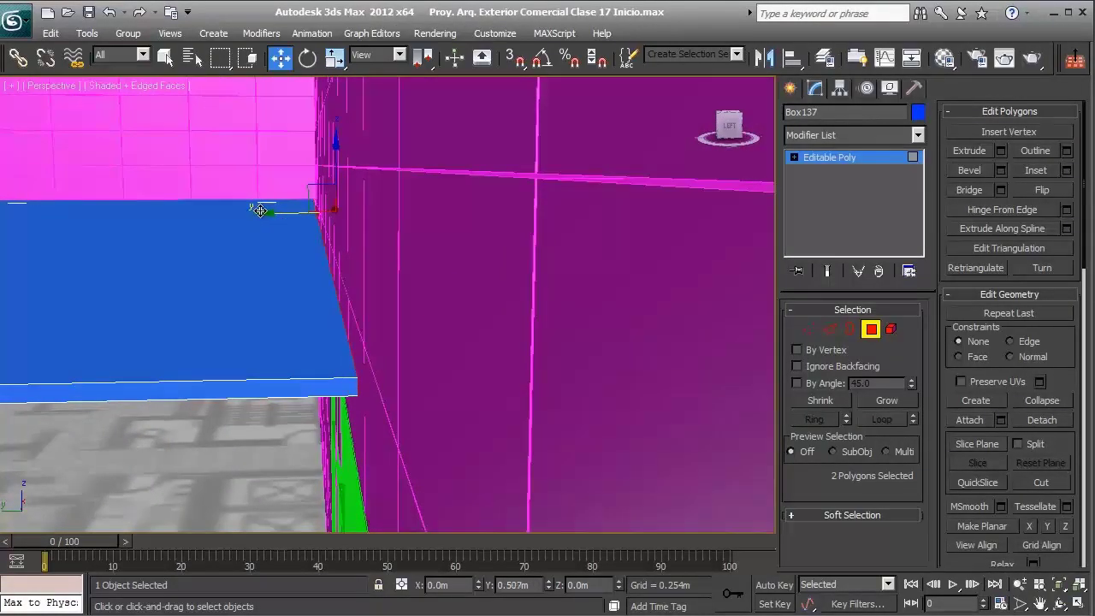
- Adjust the two end faces along Y to -17.92 m so the slab meets the inner face of the far wall
middle_click_drag(413, 263, 335, 173, "alt")
scroll(382, 249, "up", 3)
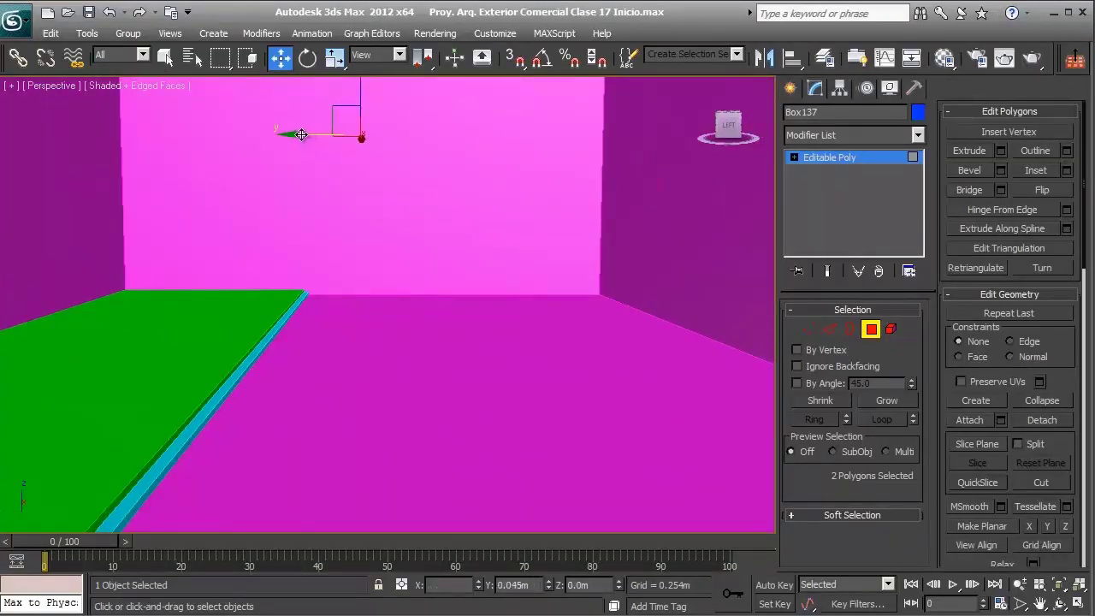
left_click_drag(337, 139, 362, 141)
scroll(352, 186, "up", 2)
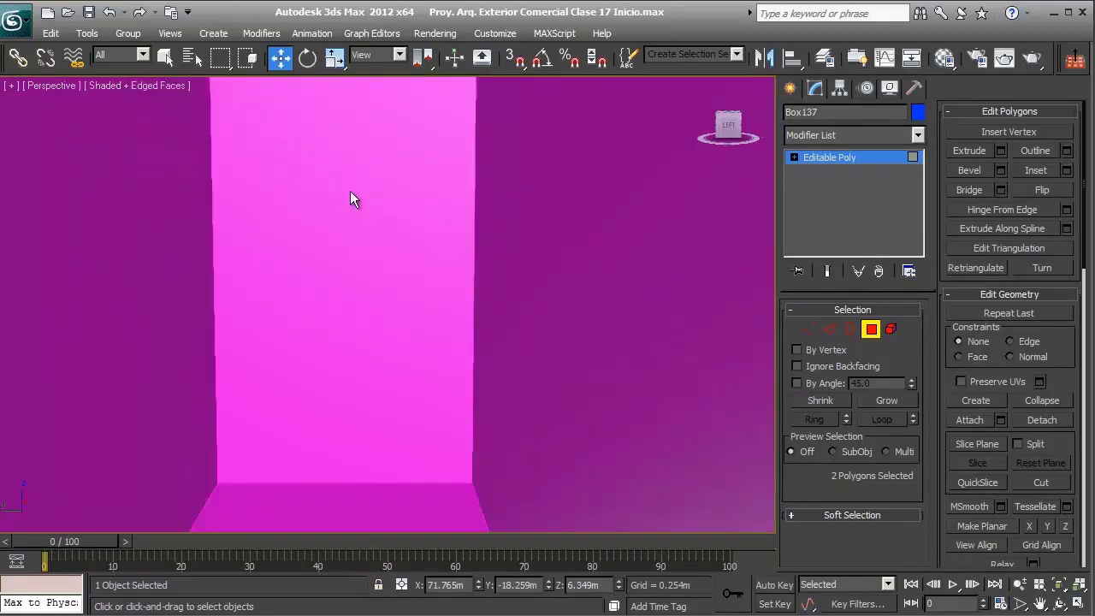
scroll(351, 205, "down", 3)
middle_click_drag(352, 225, 390, 202, "alt")
scroll(395, 250, "up", 2)
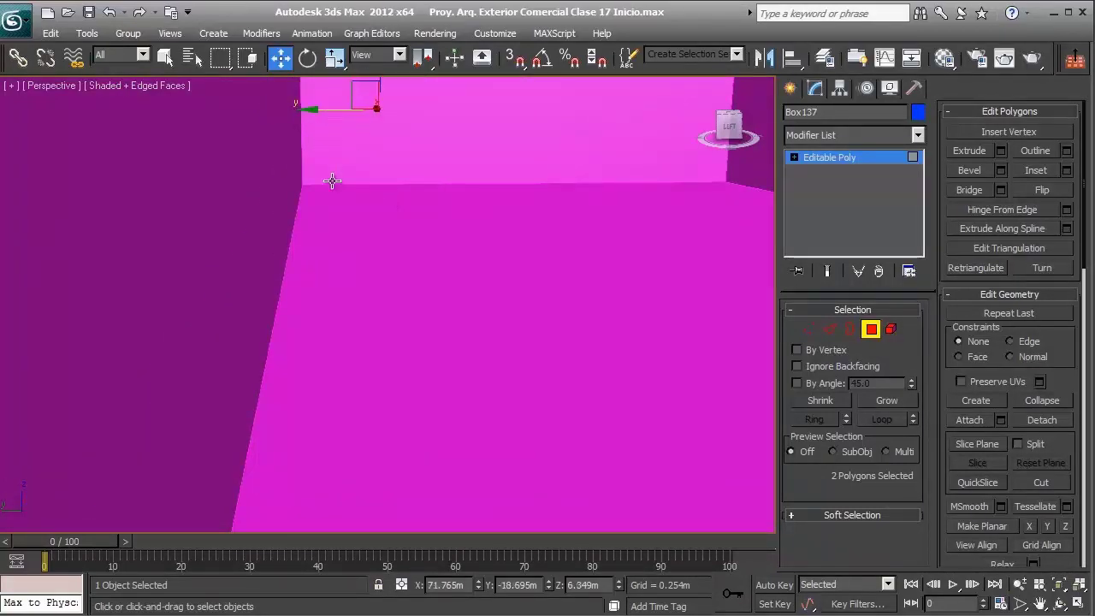
scroll(334, 178, "down", 3)
middle_click_drag(336, 171, 398, 334)
scroll(383, 236, "up", 6)
scroll(397, 302, "up", 2)
mouse_move(288, 230)
left_mouse_down()
mouse_move(254, 230)
mouse_move(271, 232)
left_mouse_up()
scroll(457, 273, "down", 6)
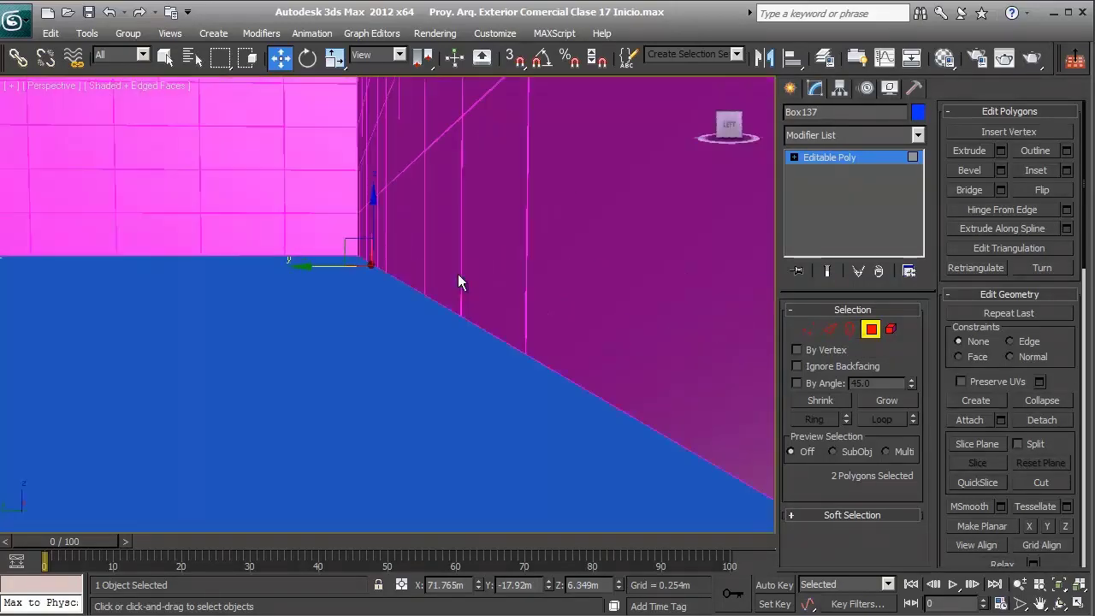
middle_click_drag(451, 273, 471, 191, "alt")
scroll(583, 356, "down", 3)
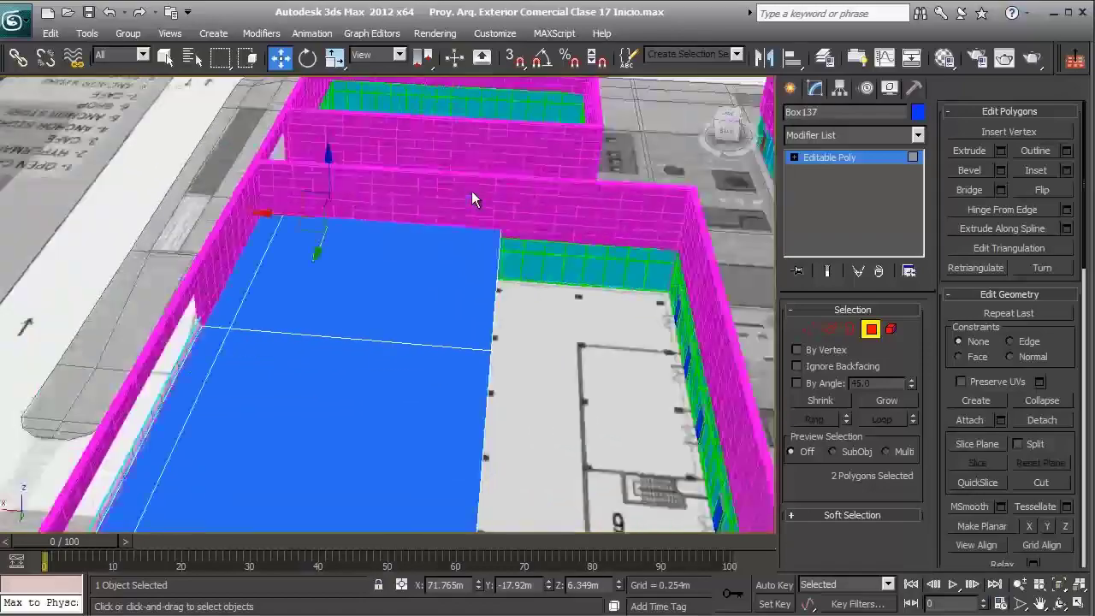
- Select only the slab's two long side polygons that face the uncovered part of the floor plan
scroll(471, 191, "down", 4)
middle_click_drag(497, 317, 500, 205)
middle_click_drag(445, 346, 432, 370, "alt")
middle_click_drag(543, 411, 468, 374, "alt")
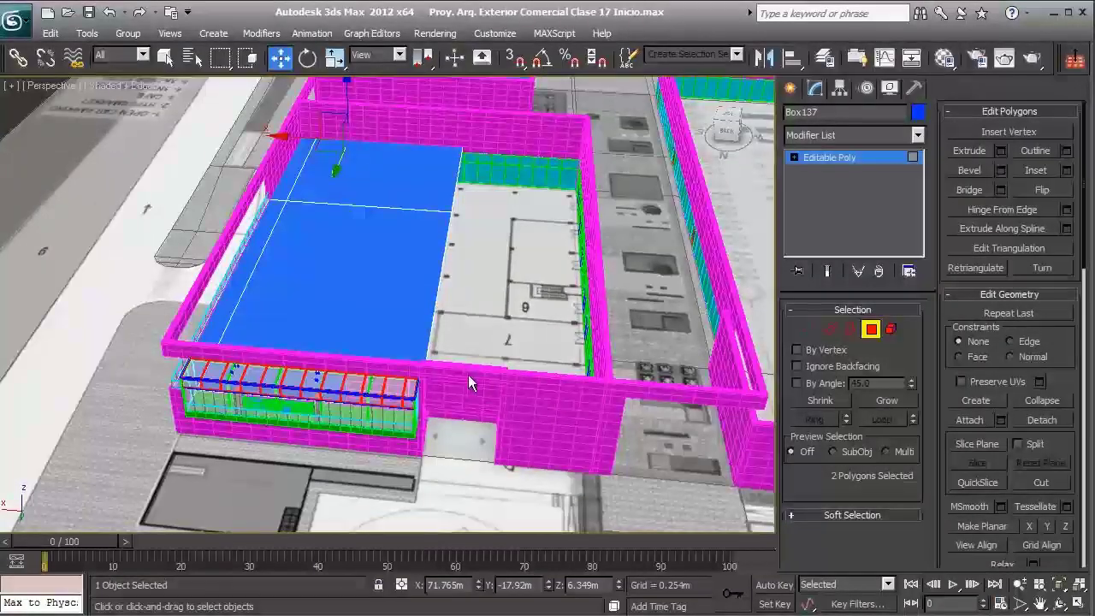
scroll(362, 307, "up", 6)
scroll(240, 325, "down", 5)
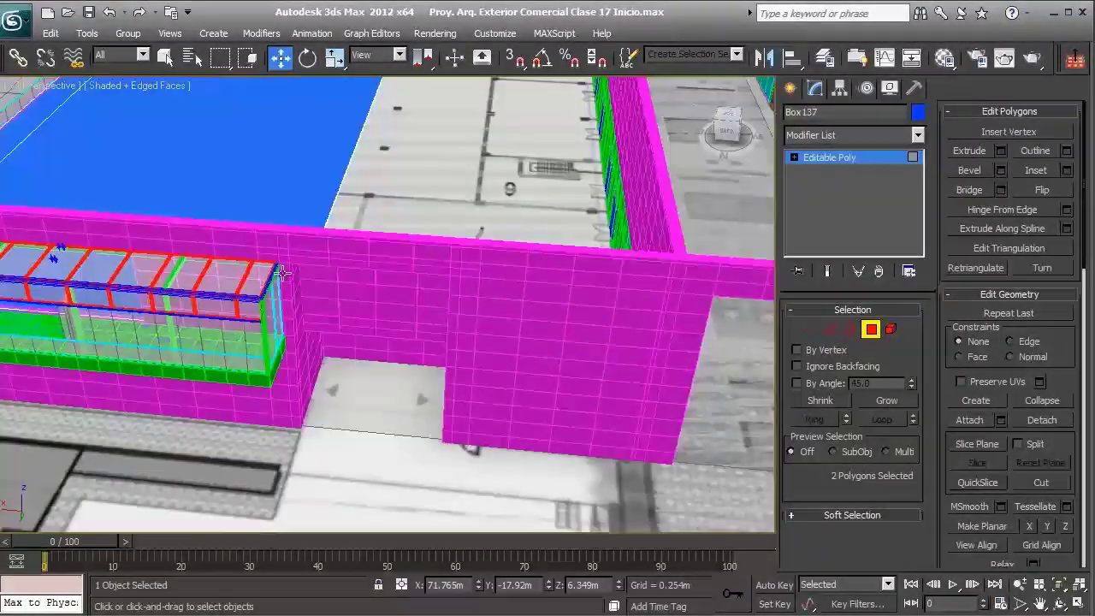
middle_click_drag(284, 274, 362, 339)
left_click_drag(375, 153, 373, 149)
middle_click_drag(370, 150, 391, 254)
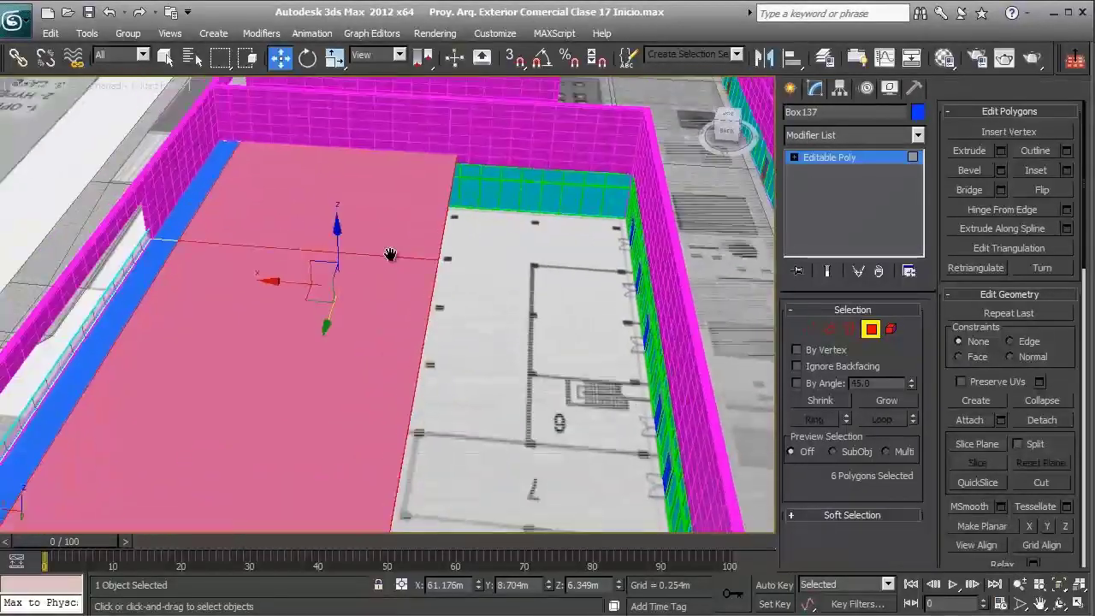
left_click_drag(303, 172, 255, 280, "alt")
middle_click_drag(360, 281, 334, 267, "alt")
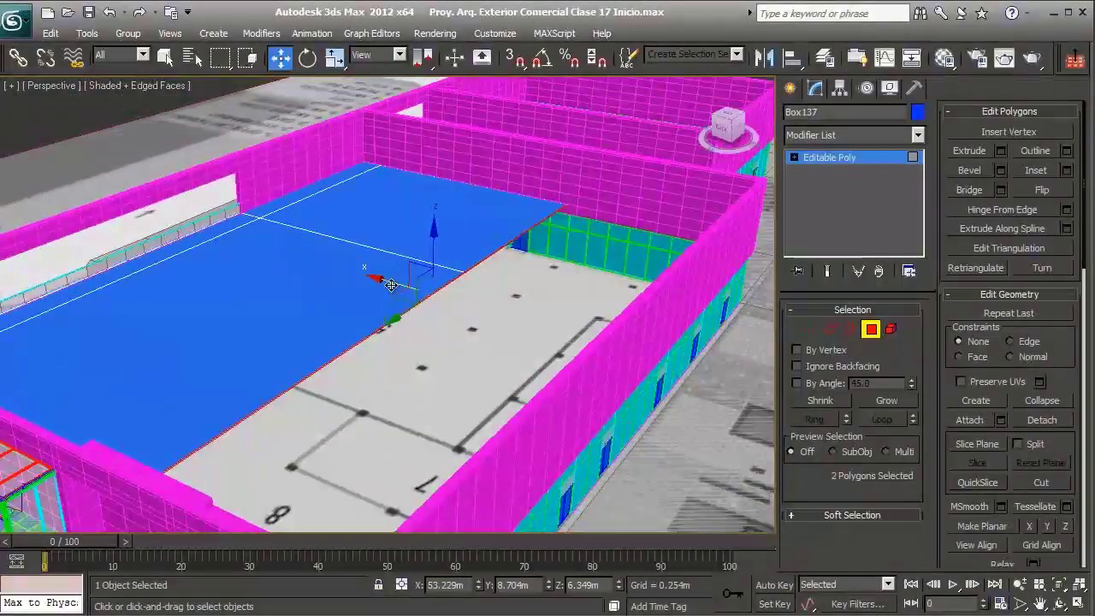
- Try moving the two side polygons along X to 45.706 m without extruding them, and undo the move
left_click_drag(391, 285, 384, 282)
middle_click_drag(384, 281, 363, 198, "alt")
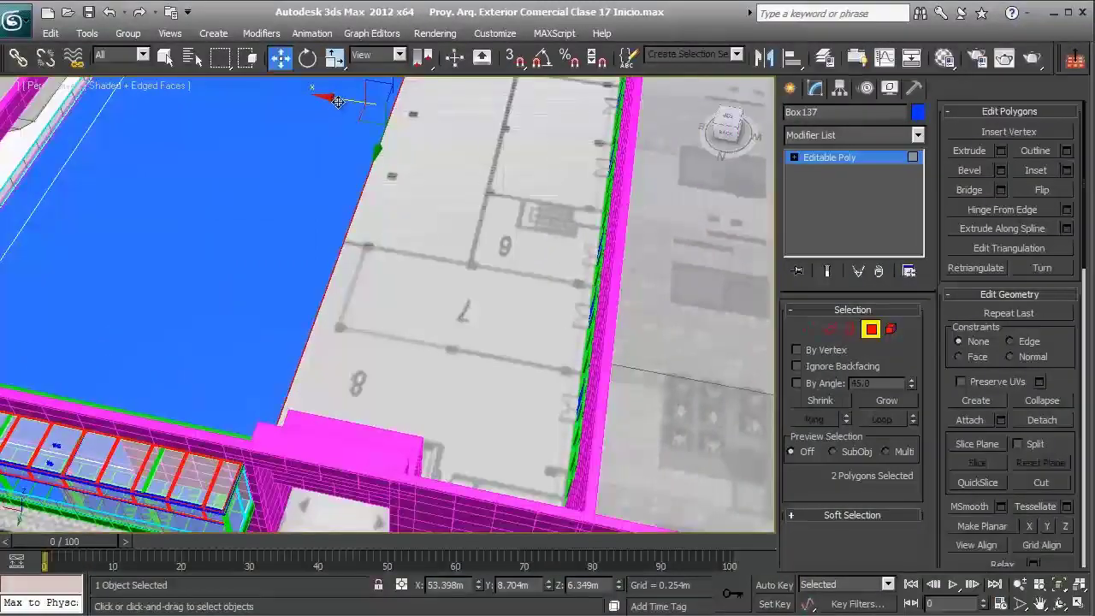
middle_click_drag(351, 105, 277, 391, "alt")
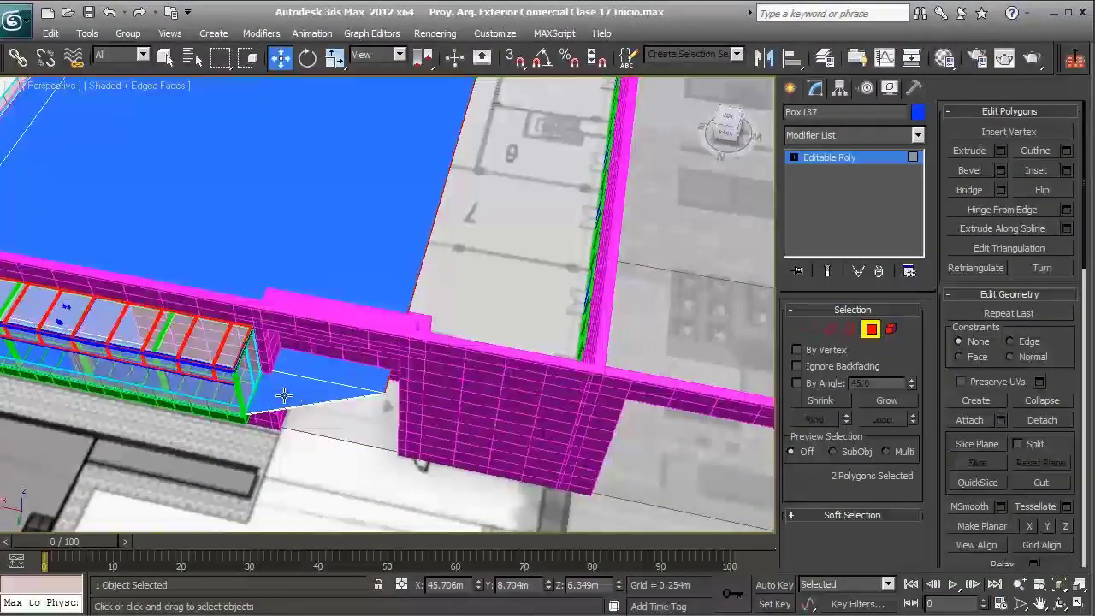
key("ctrl+z")
key("ctrl+z")
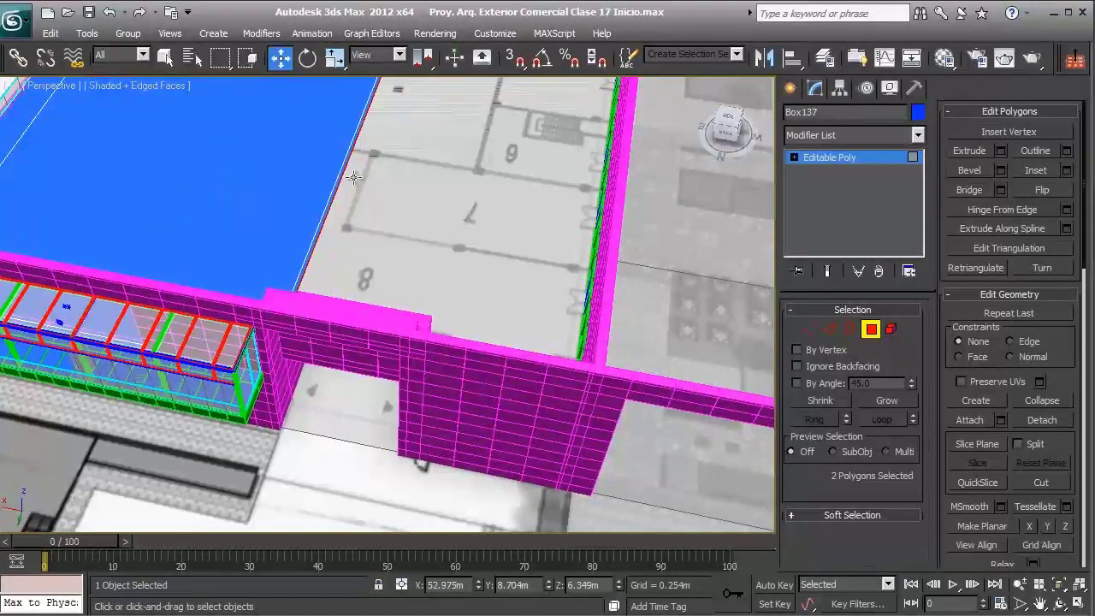
- Extrude the two side polygons by 0.254 m and move the new faces along X to 35.242 m, across the uncovered floor
middle_click_drag(353, 177, 296, 213, "alt")
left_click_drag(261, 138, 455, 188)
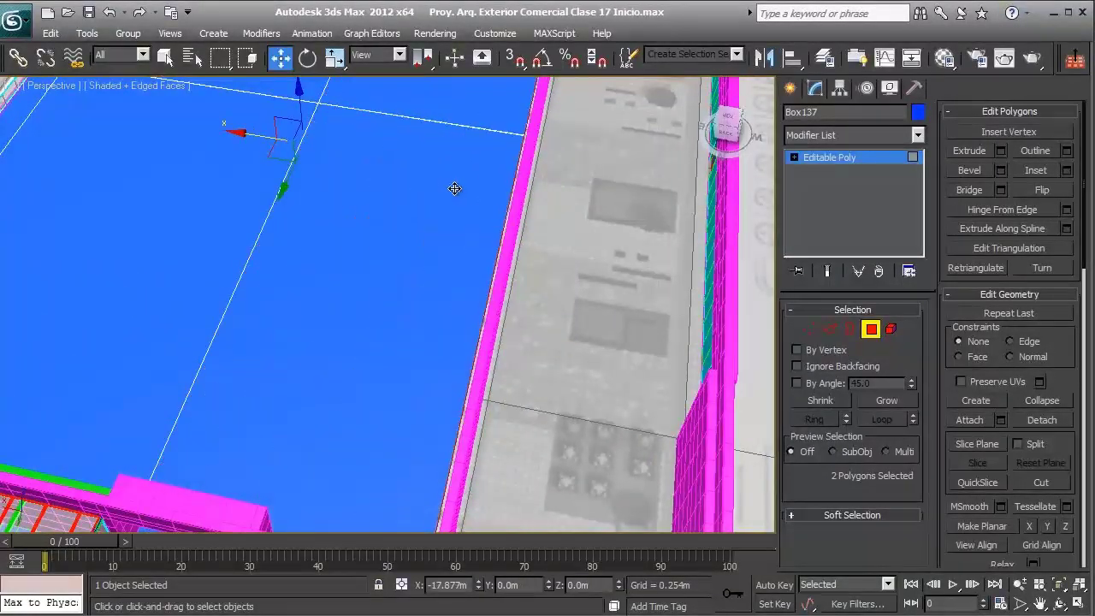
scroll(479, 189, "up", 3)
middle_click_drag(502, 181, 429, 200, "alt")
- Move the two faces further along X to the inner face of the shopfront wall and leave polygon editing
scroll(351, 248, "up", 3)
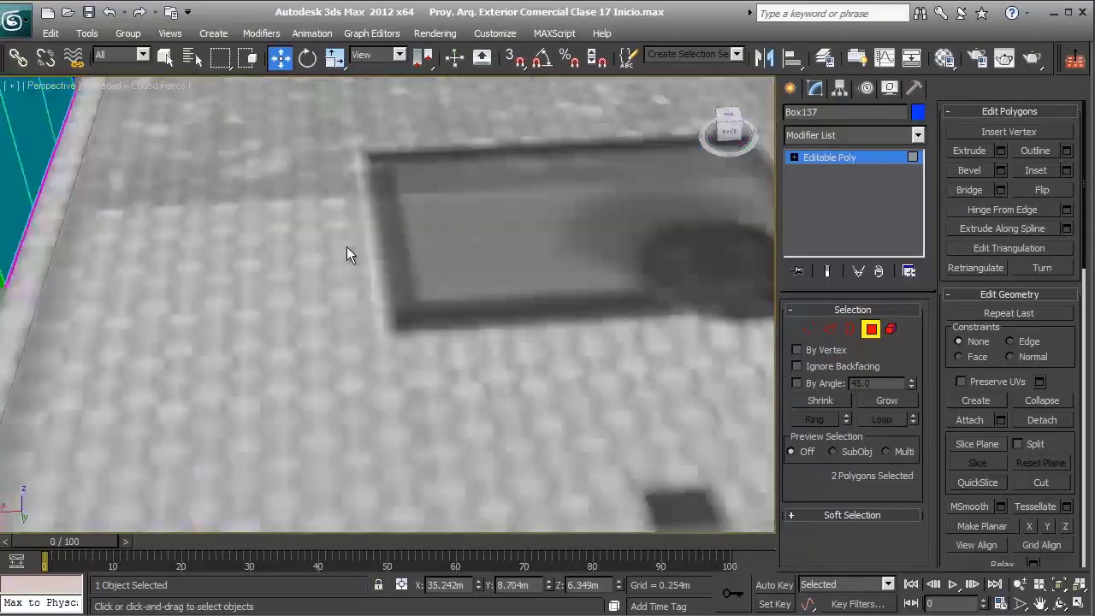
middle_click_drag(305, 227, 487, 276)
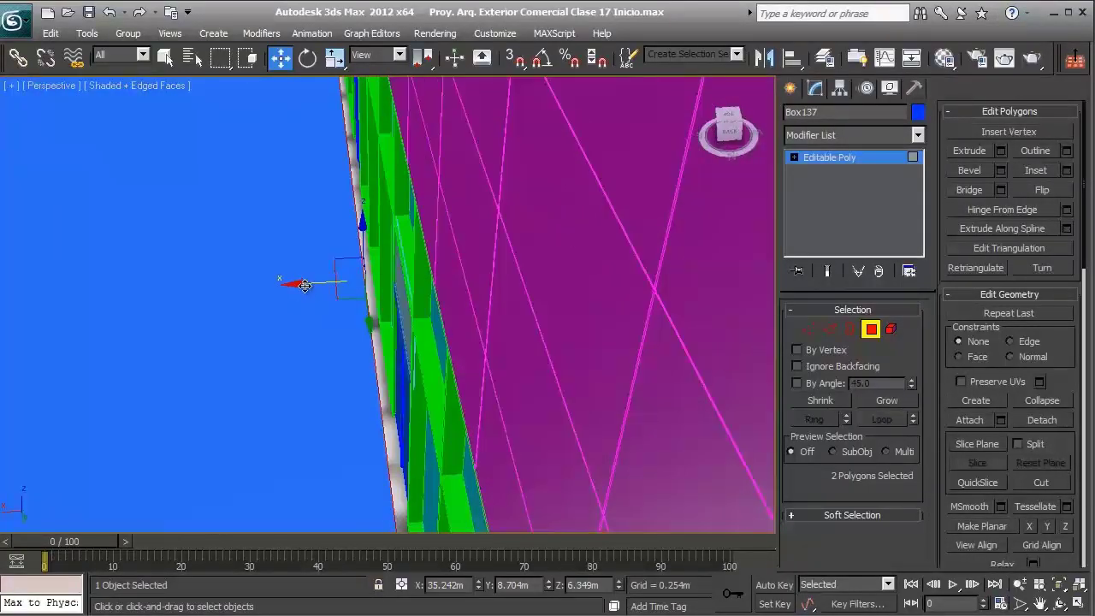
left_click_drag(305, 285, 412, 288)
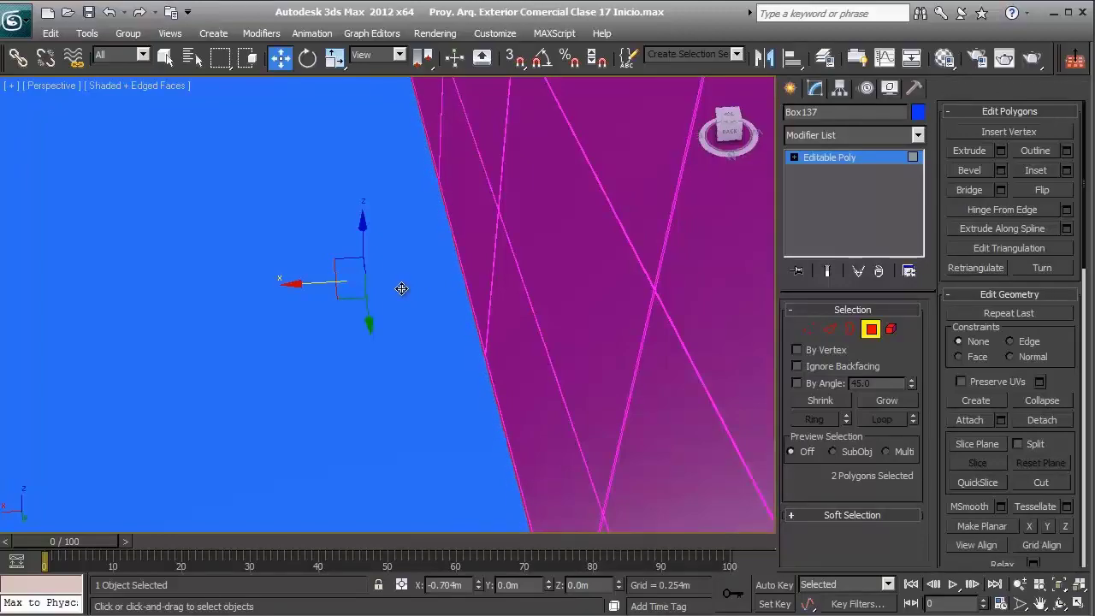
left_click(870, 329)
- Examine the whole slab from several angles and in see-through display, checking its fit against the walls, railing and glazed volume
scroll(411, 293, "down", 10)
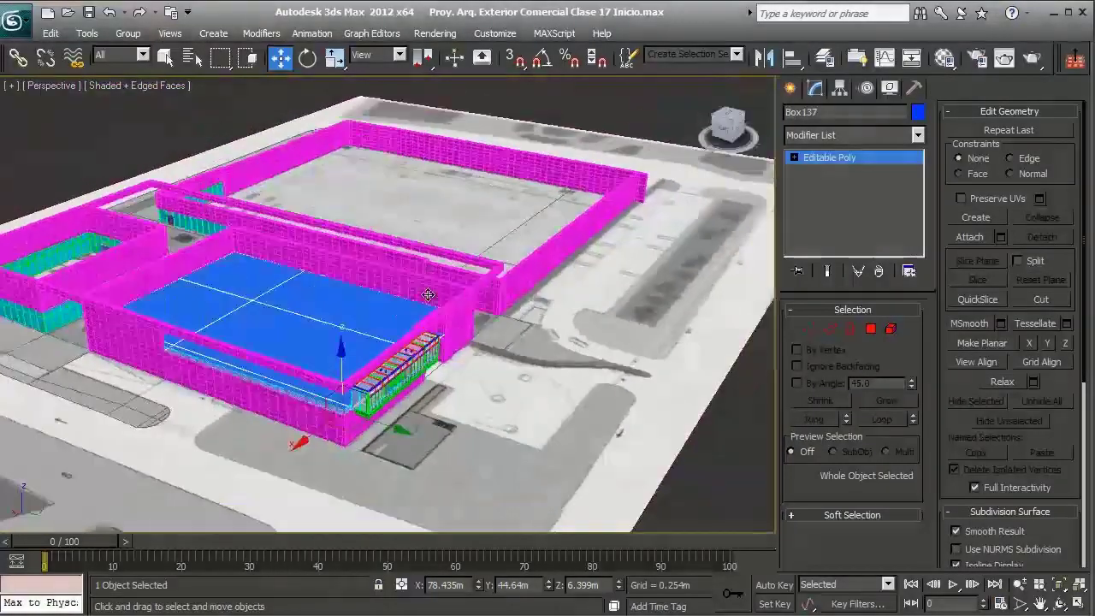
middle_click_drag(428, 295, 501, 269, "alt")
scroll(576, 286, "up", 10)
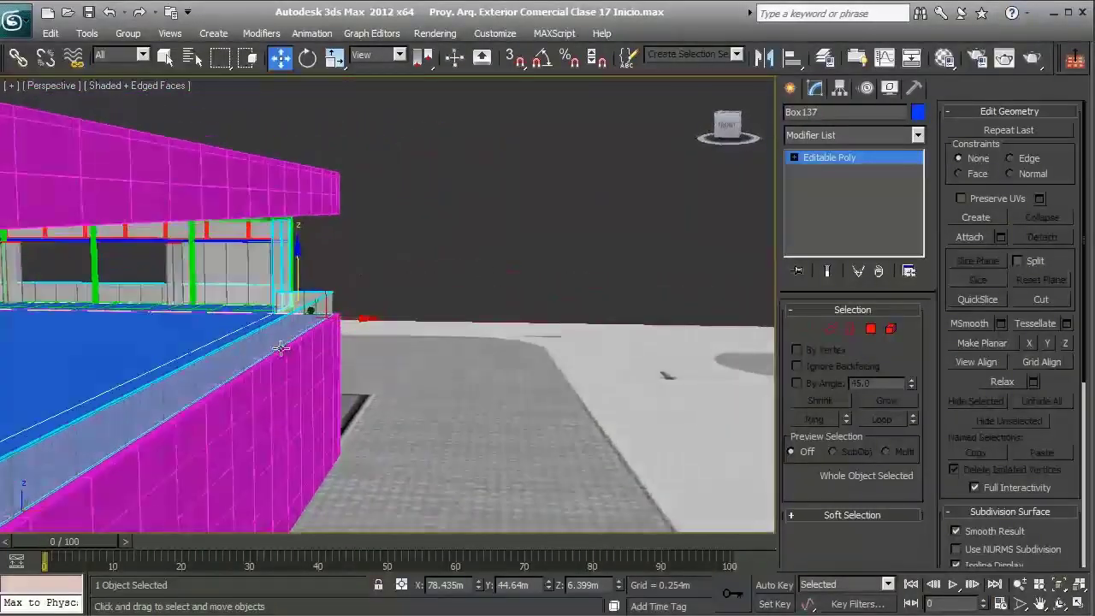
middle_click_drag(313, 308, 361, 249)
scroll(396, 336, "down", 7)
key("alt+x")
key("alt+x")
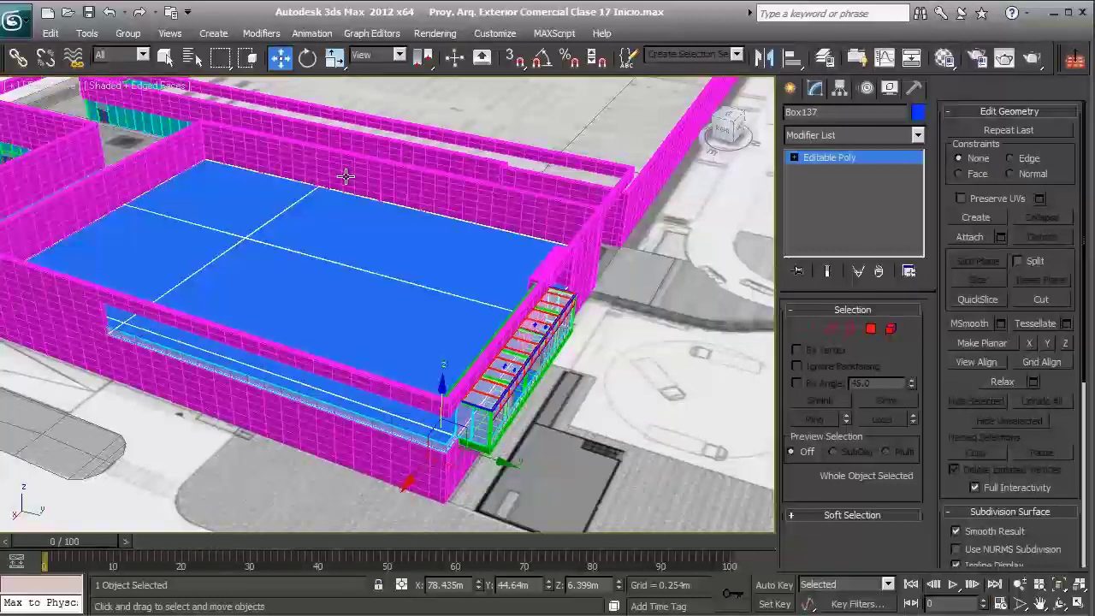
middle_click_drag(340, 191, 351, 206)
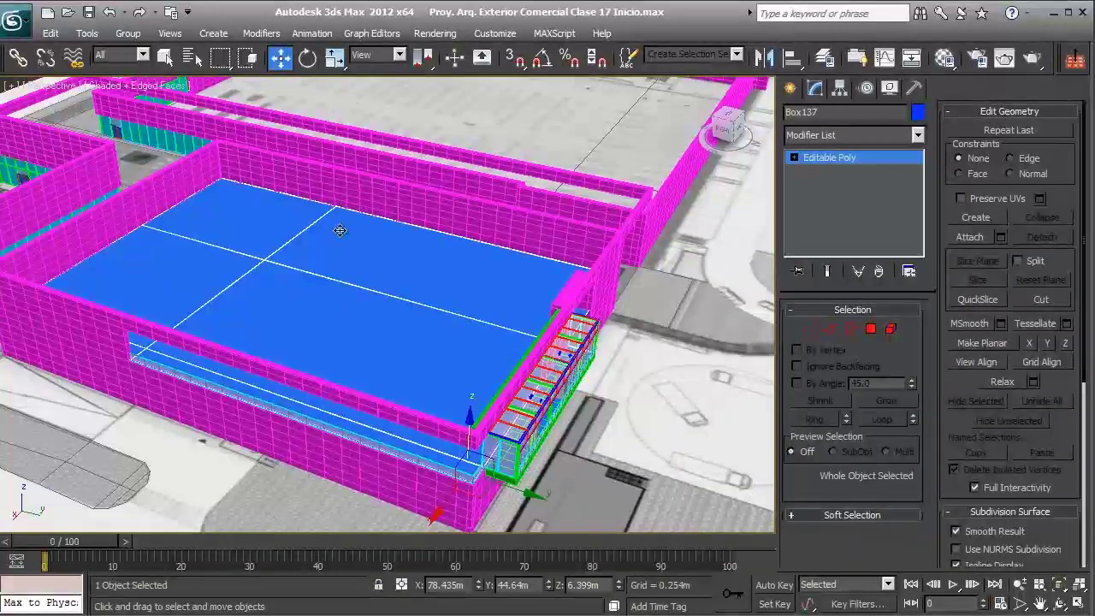
middle_click_drag(341, 341, 340, 285, "alt")
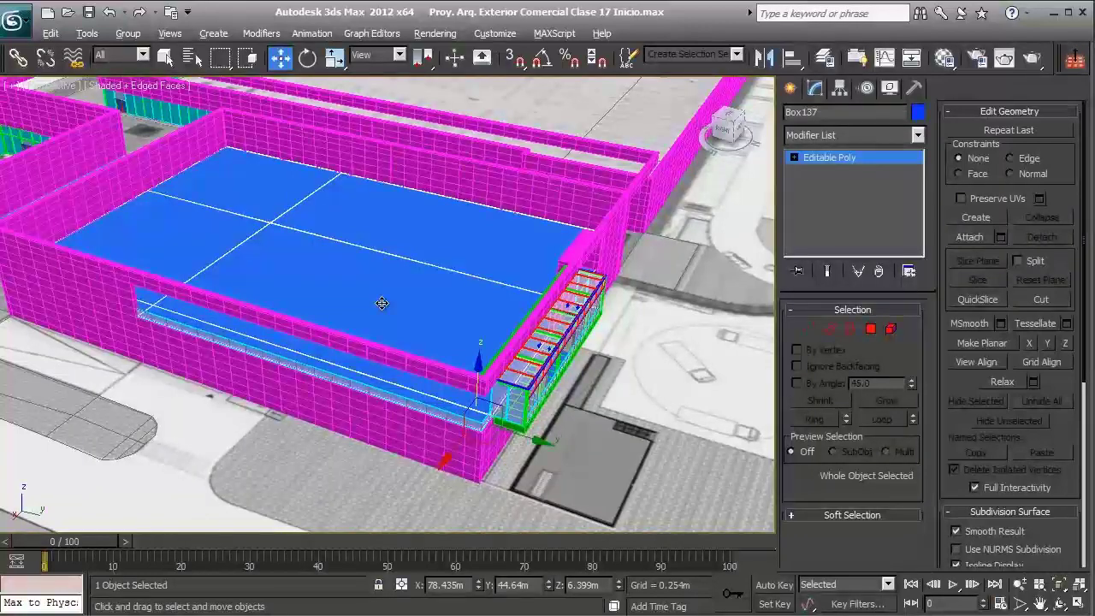
key("alt+x")
key("alt+x")
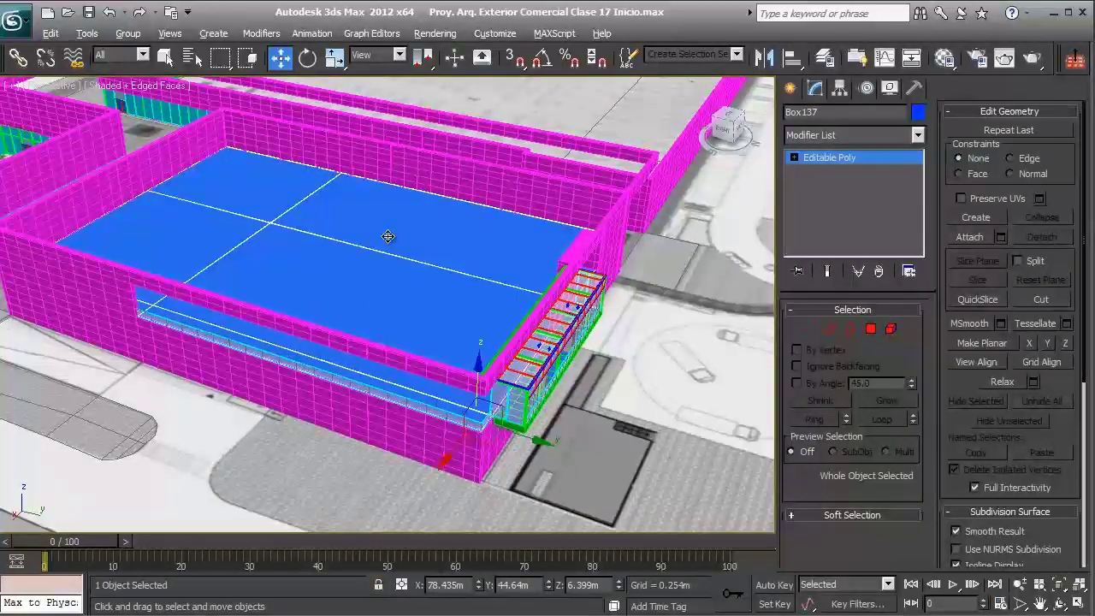
- Apply see-through display to the upper floor slab through its object properties and freeze the slab
right_click(388, 236)
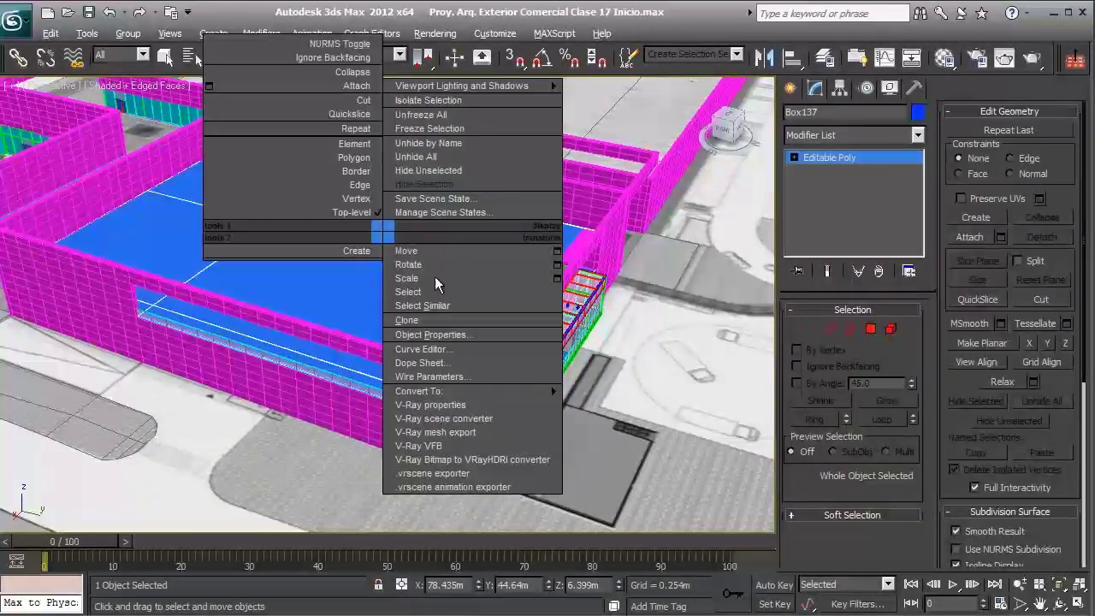
left_click(486, 338)
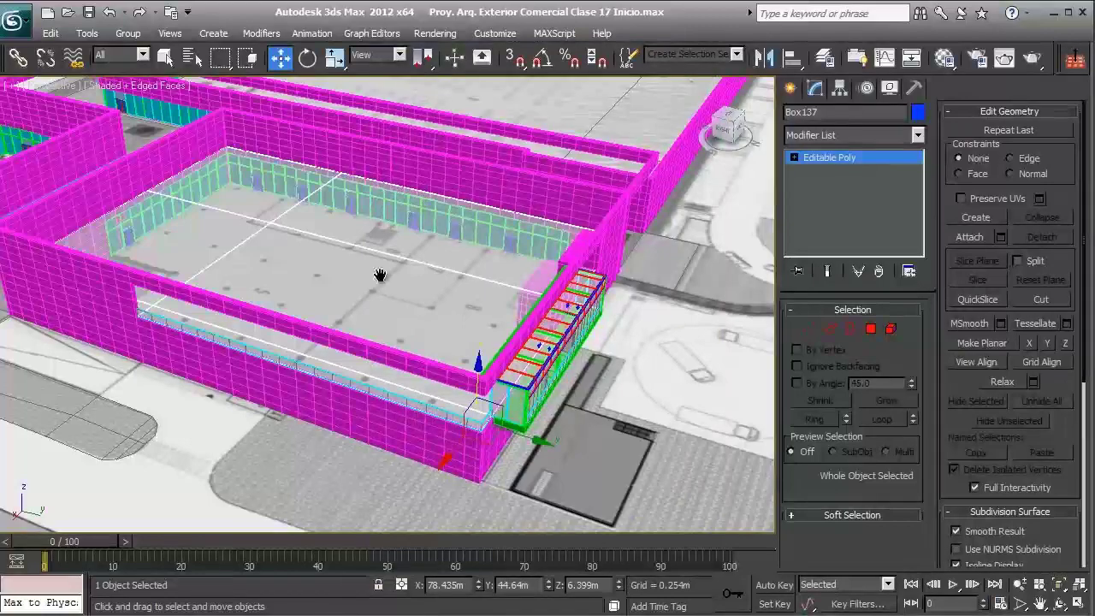
middle_click_drag(380, 275, 528, 270)
right_click(343, 248)
left_click(395, 147)
left_click(335, 310)
scroll(459, 229, "down", 5)
scroll(452, 234, "down", 4)
left_click(688, 195)
scroll(443, 287, "up", 3)
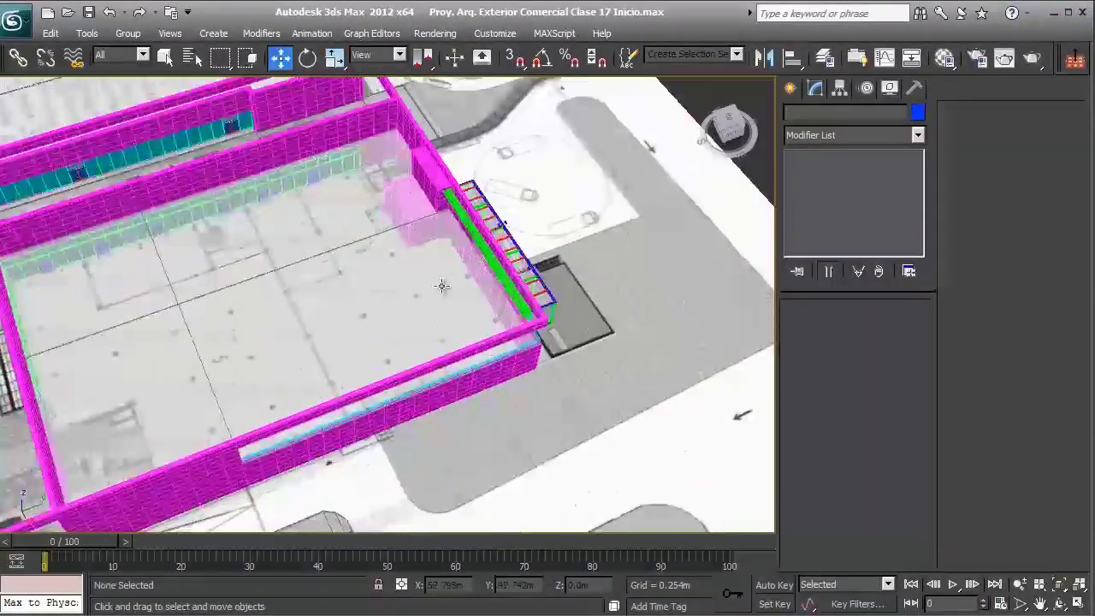
- In the top view, draw a box about 3.7 m high over a column mark of the floor plan, near the small rooms by the outer wall
key("t")
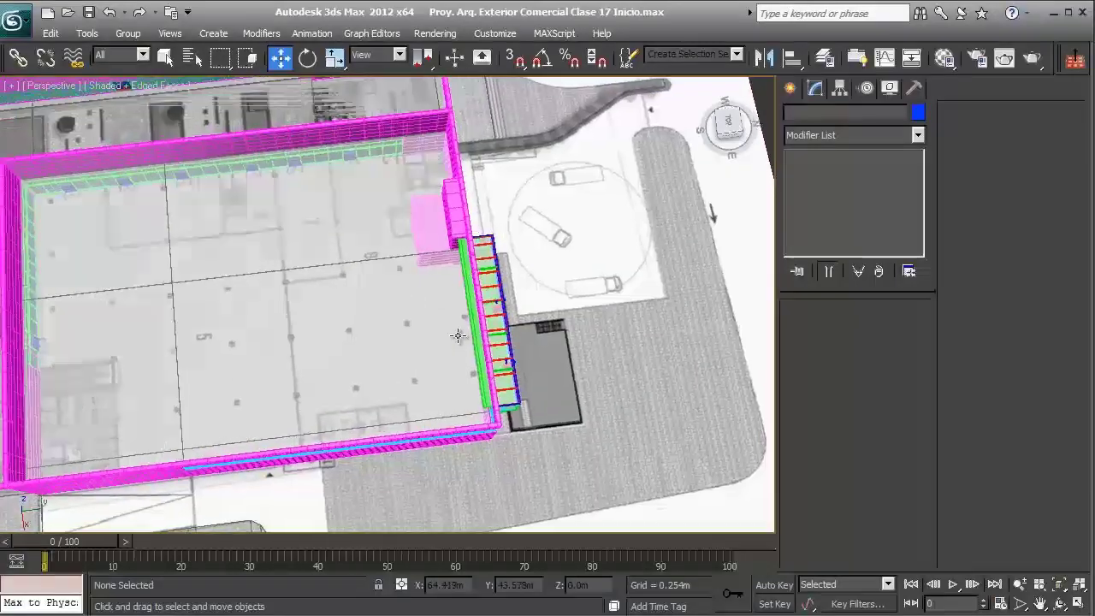
scroll(458, 336, "up", 5)
key("z")
middle_click_drag(442, 300, 344, 325)
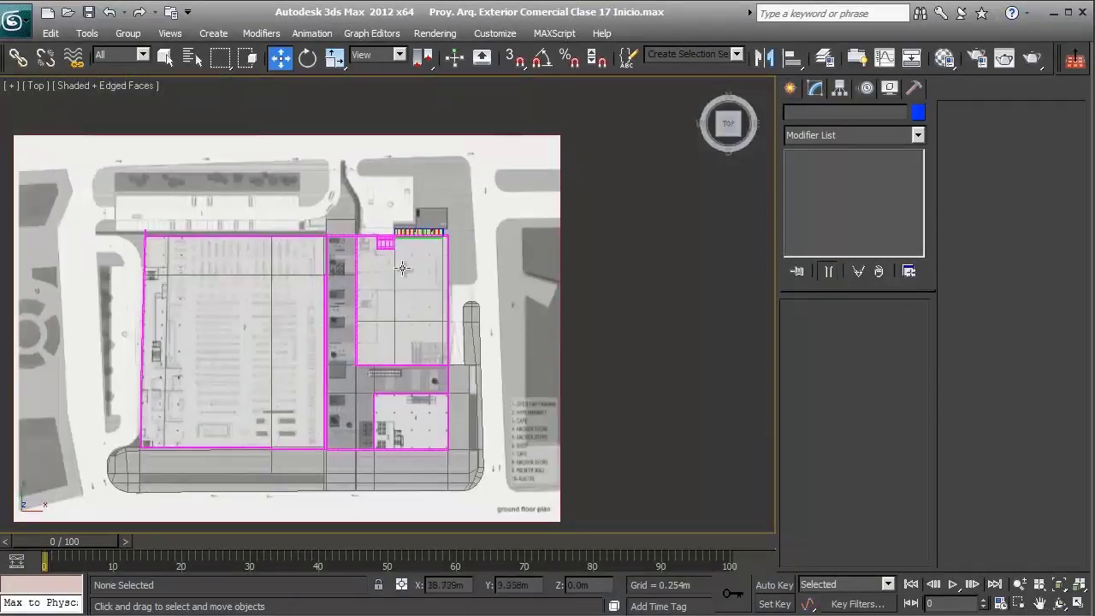
scroll(419, 254, "up", 3)
middle_click_drag(419, 255, 286, 379)
scroll(361, 298, "up", 2)
scroll(362, 297, "up", 2)
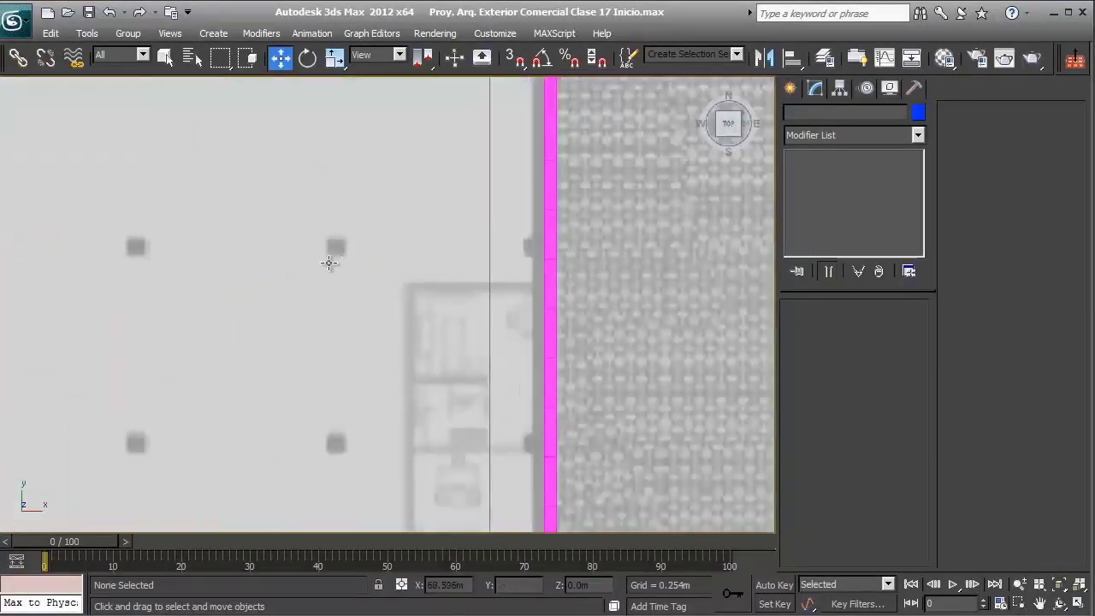
middle_click_drag(320, 304, 363, 343)
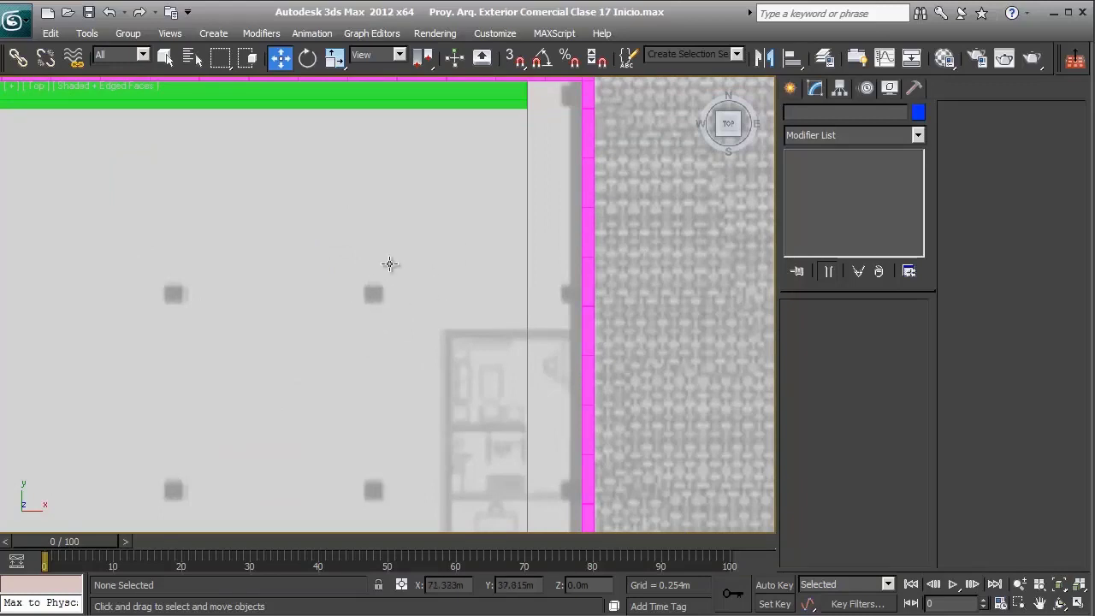
scroll(389, 264, "up", 1)
left_click(790, 88)
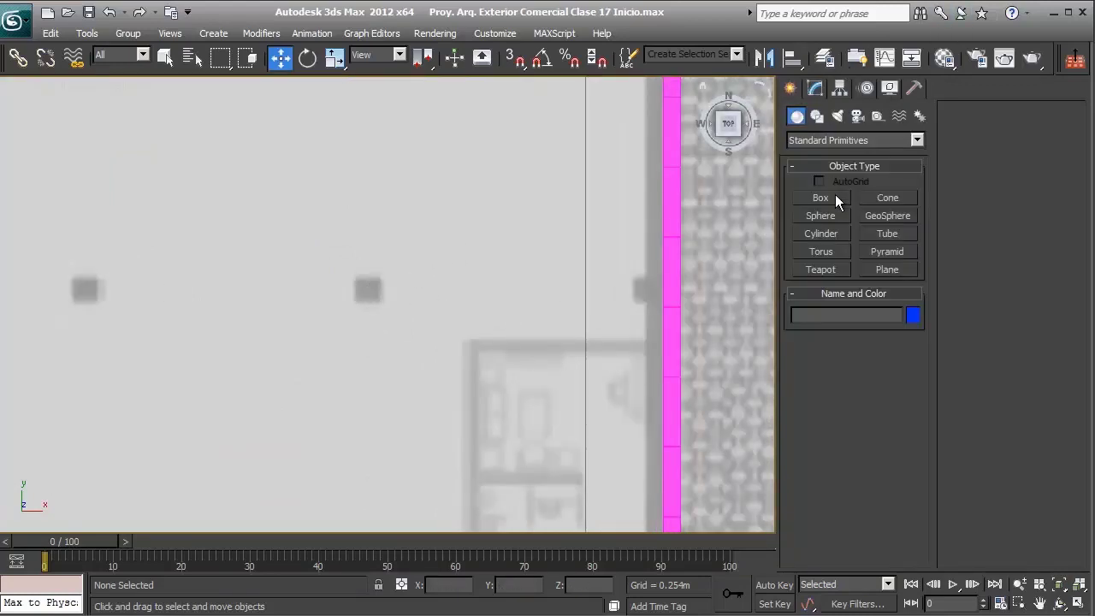
left_click(825, 198)
left_click_drag(355, 276, 383, 304)
key("w")
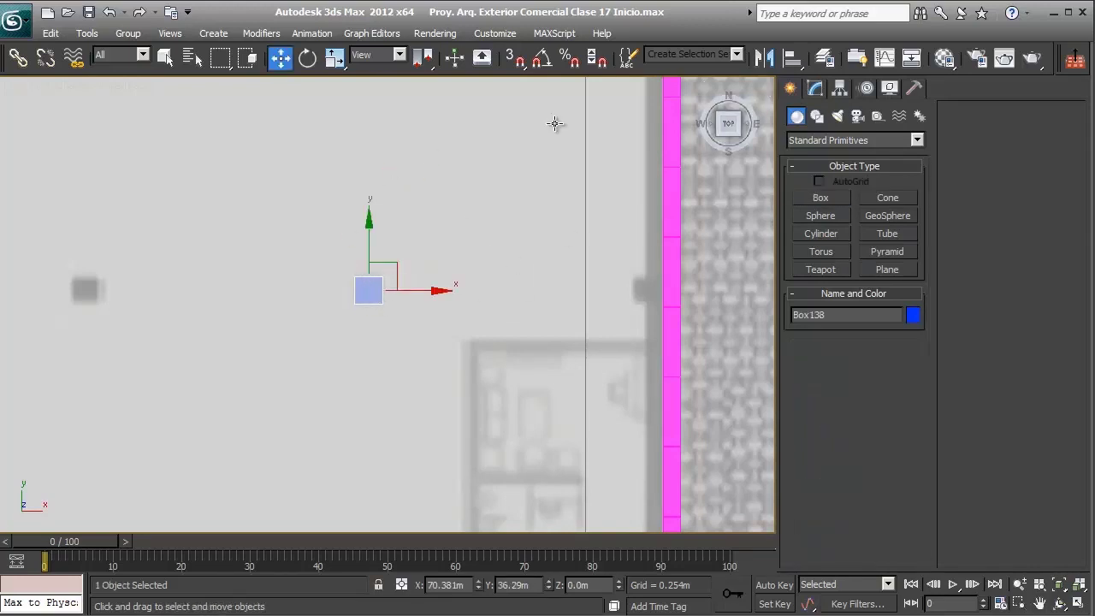
- Set the column box to 0.8 m length, 0.8 m width and 8 m height, and move it along Y to 36.368 m
left_click(815, 88)
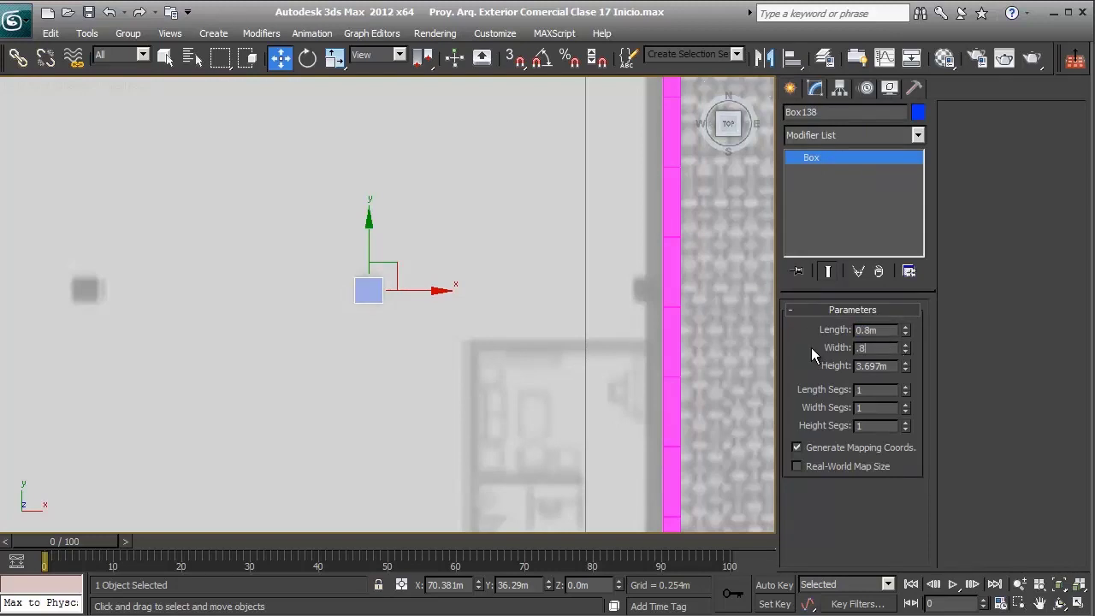
middle_click_drag(376, 317, 379, 279)
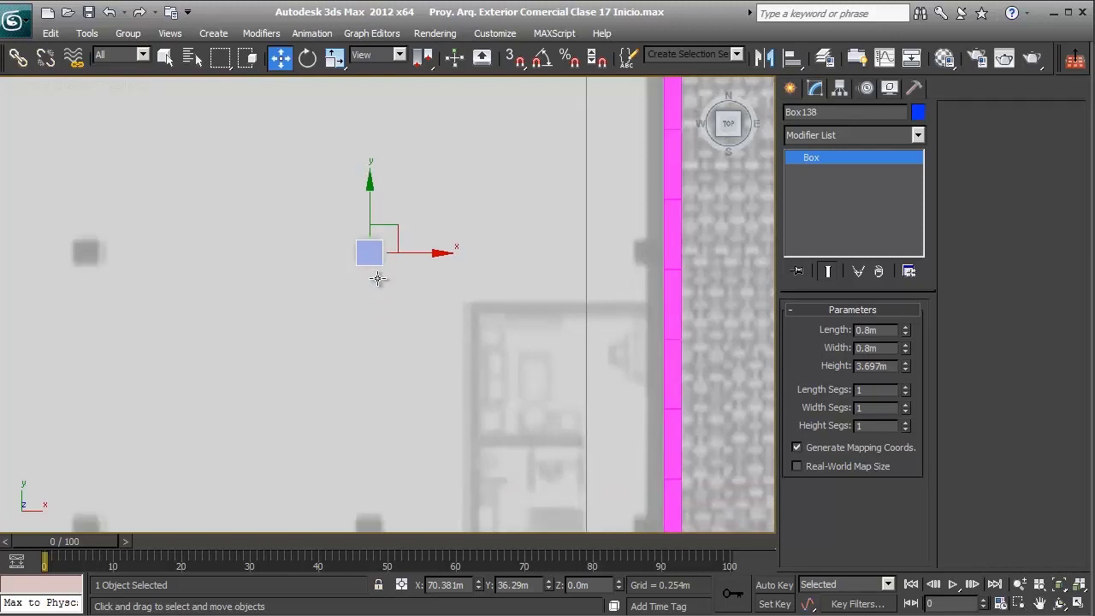
scroll(381, 274, "up", 2)
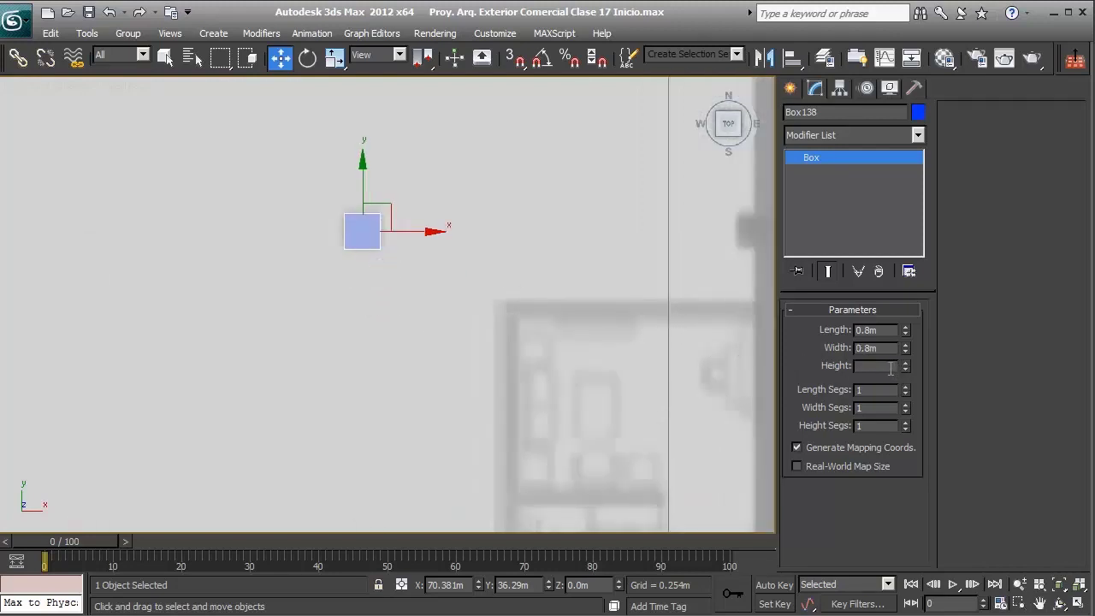
key("Return")
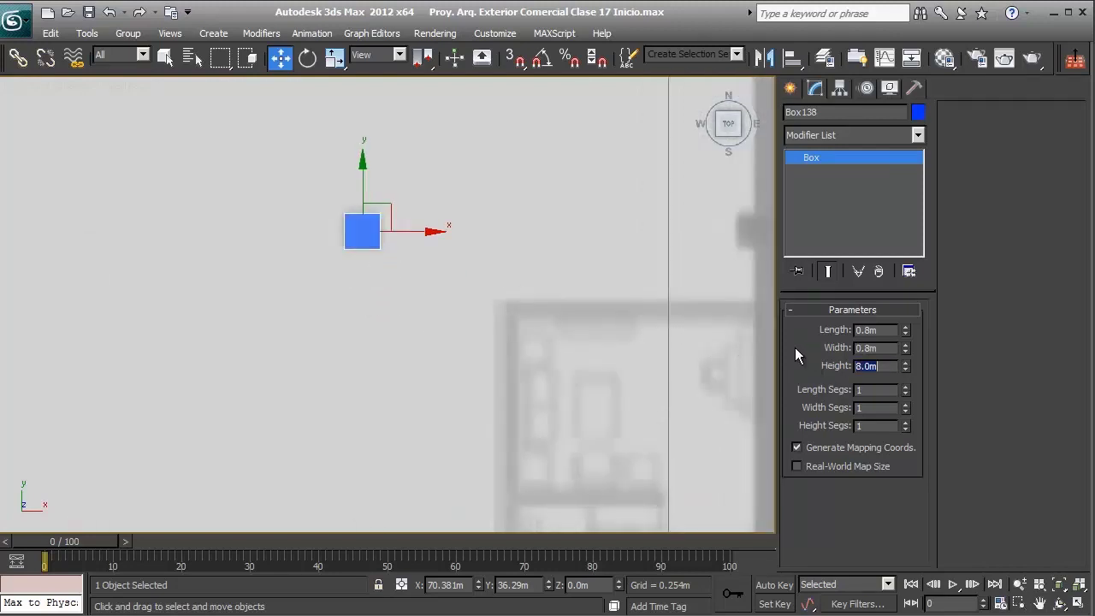
scroll(420, 287, "up", 2)
left_click_drag(364, 206, 361, 197)
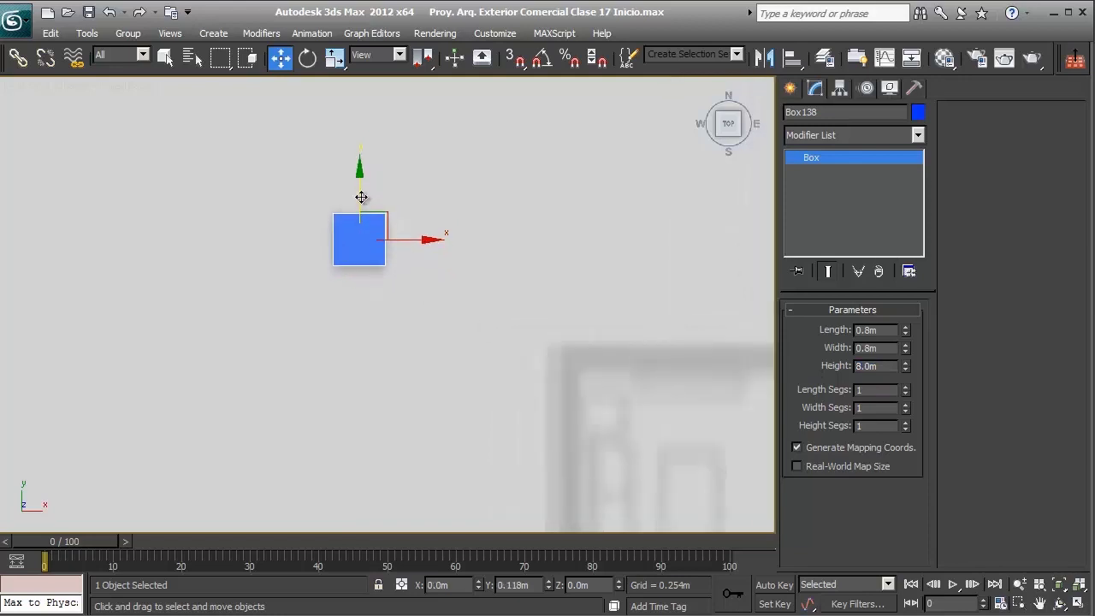
scroll(493, 275, "down", 2)
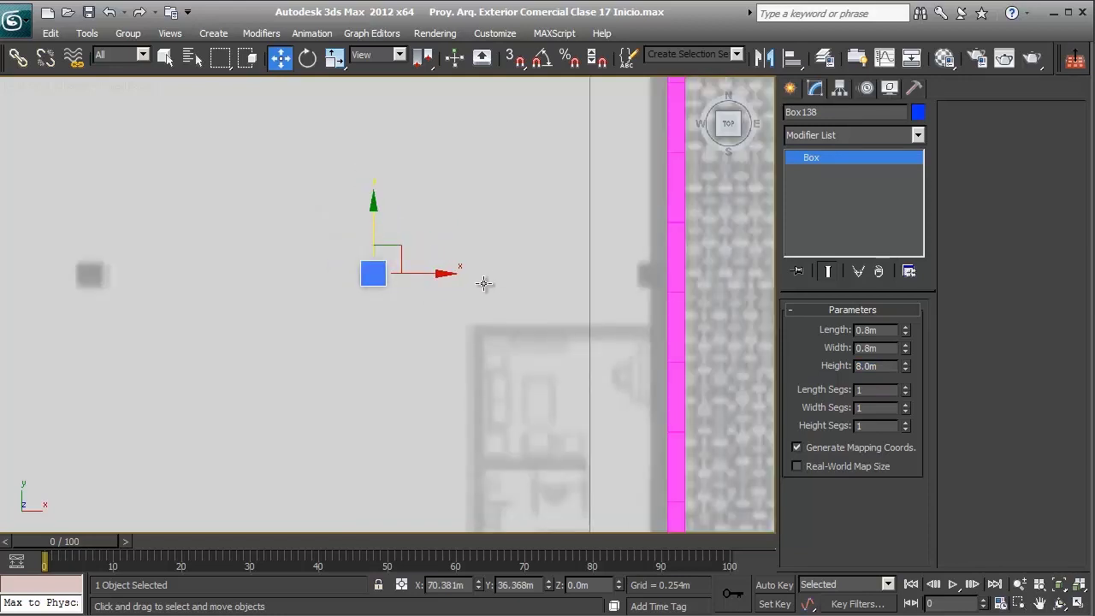
- Convert the column box to an editable poly
scroll(484, 283, "up", 1)
key("z")
middle_click_drag(545, 362, 342, 293, "alt")
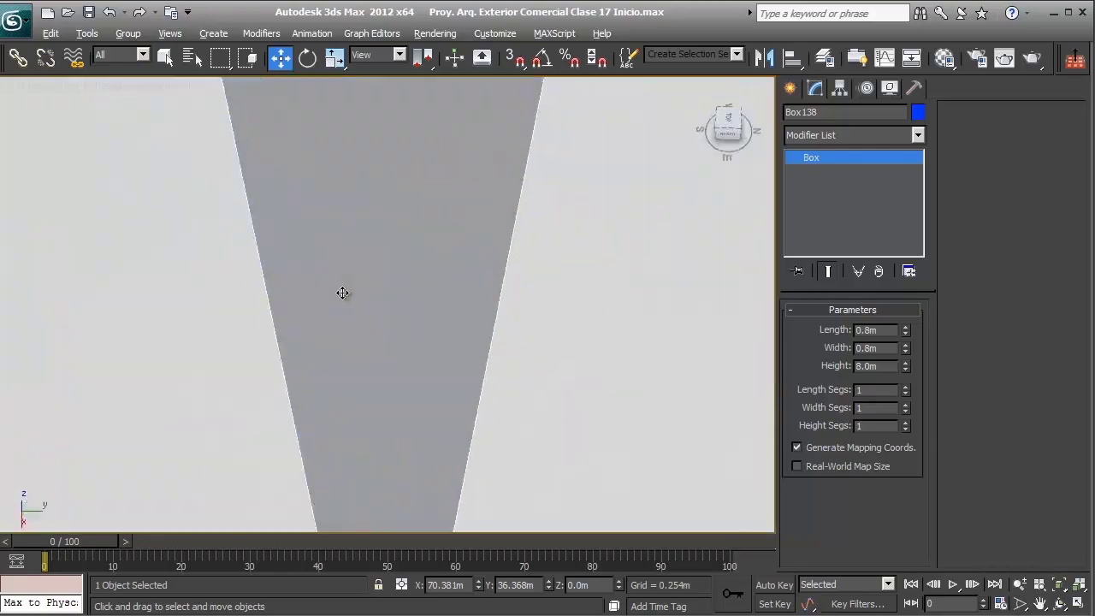
scroll(363, 284, "down", 6)
middle_click_drag(461, 274, 521, 234, "alt")
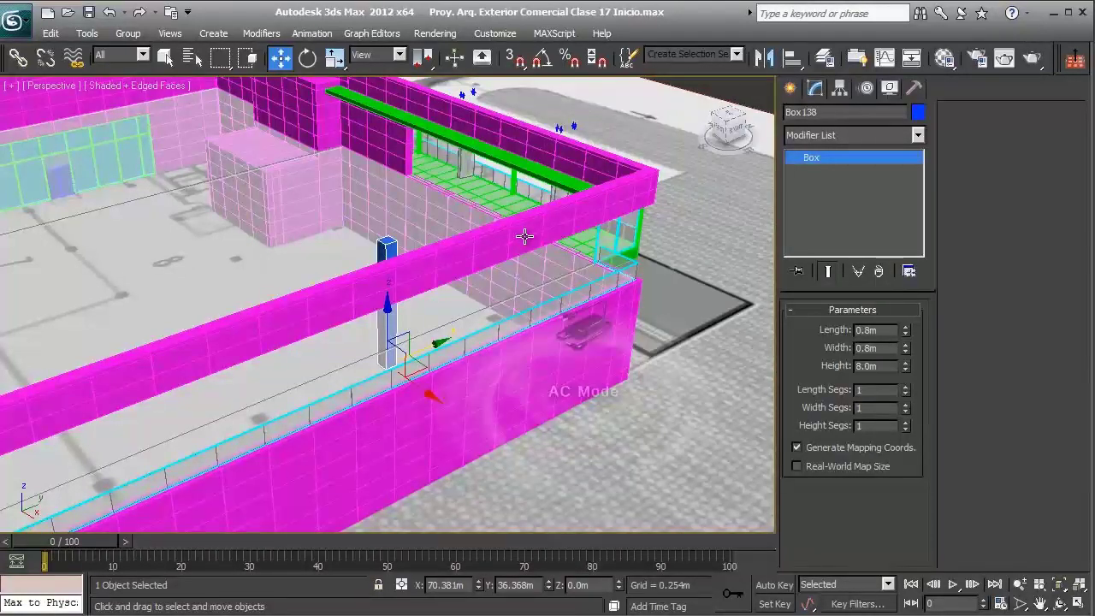
middle_click_drag(427, 289, 409, 281)
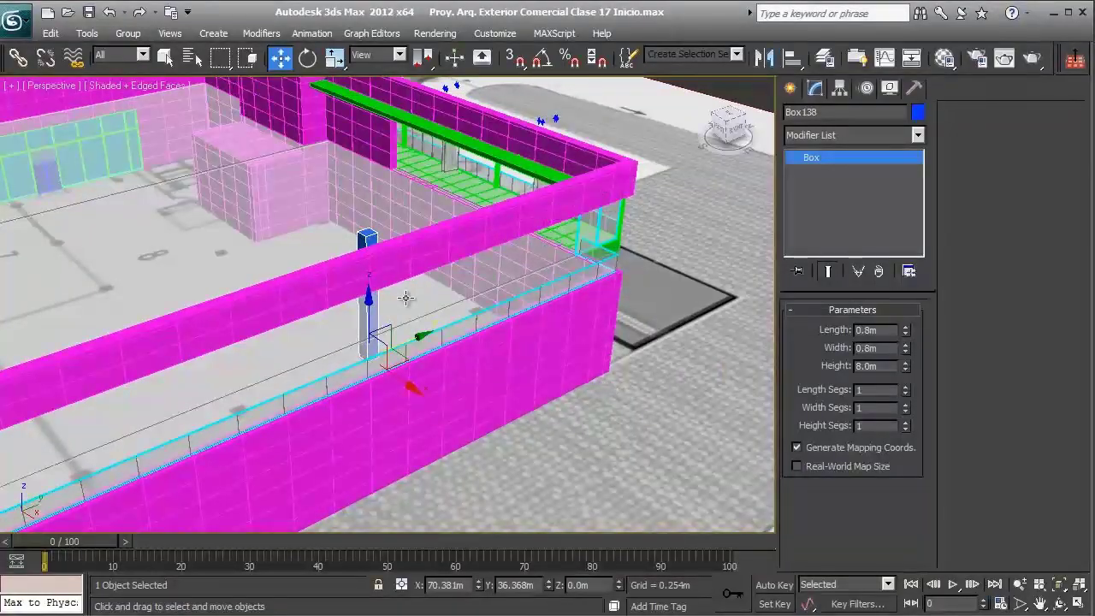
middle_click_drag(399, 320, 495, 316, "alt")
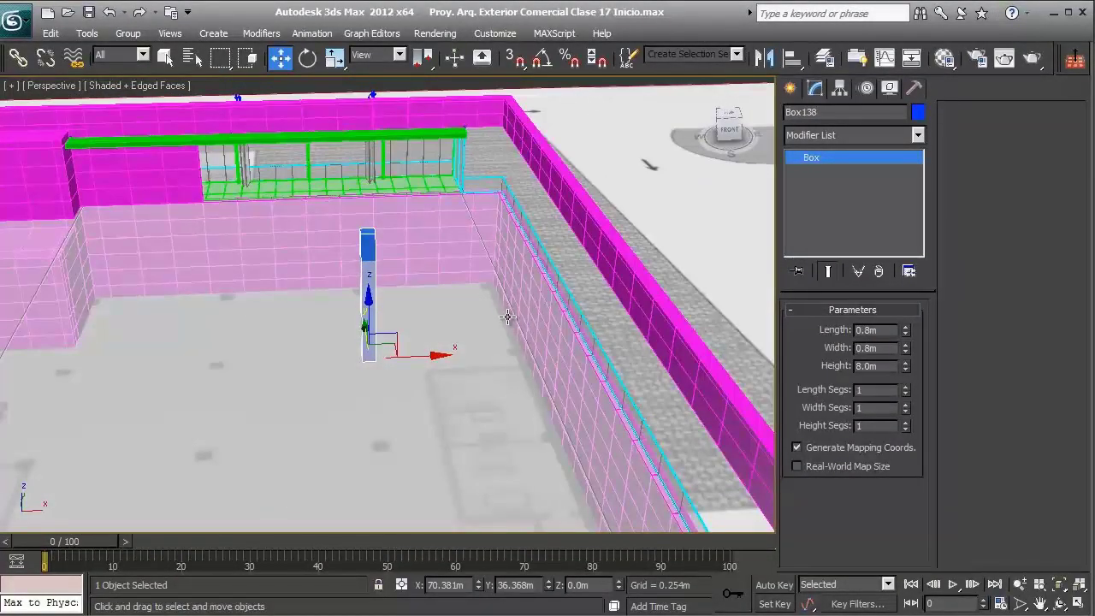
right_click(392, 281)
mouse_move(427, 439)
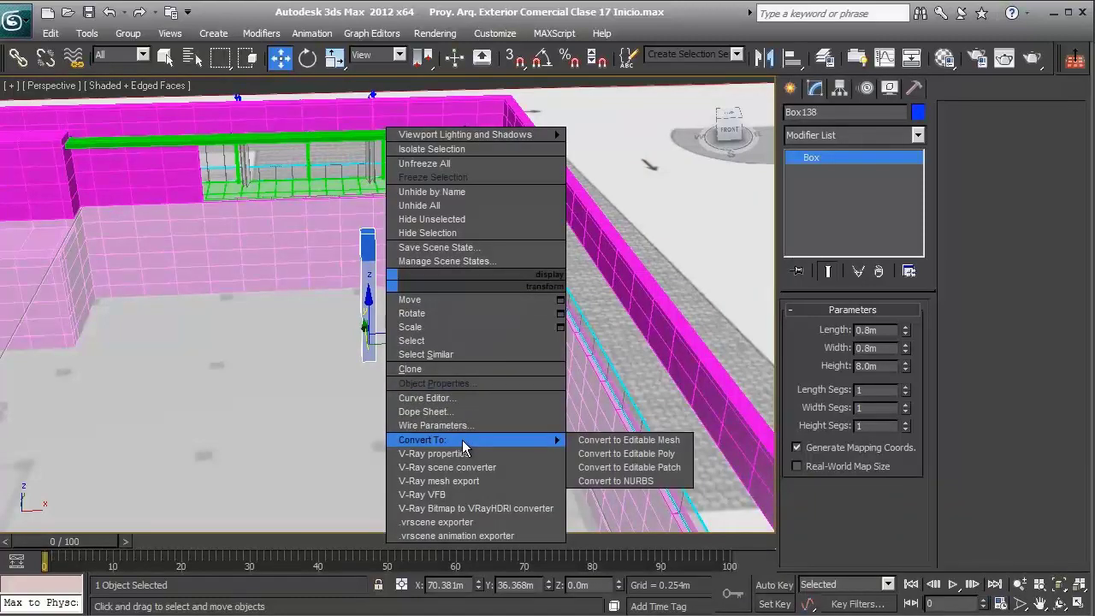
left_click(629, 453)
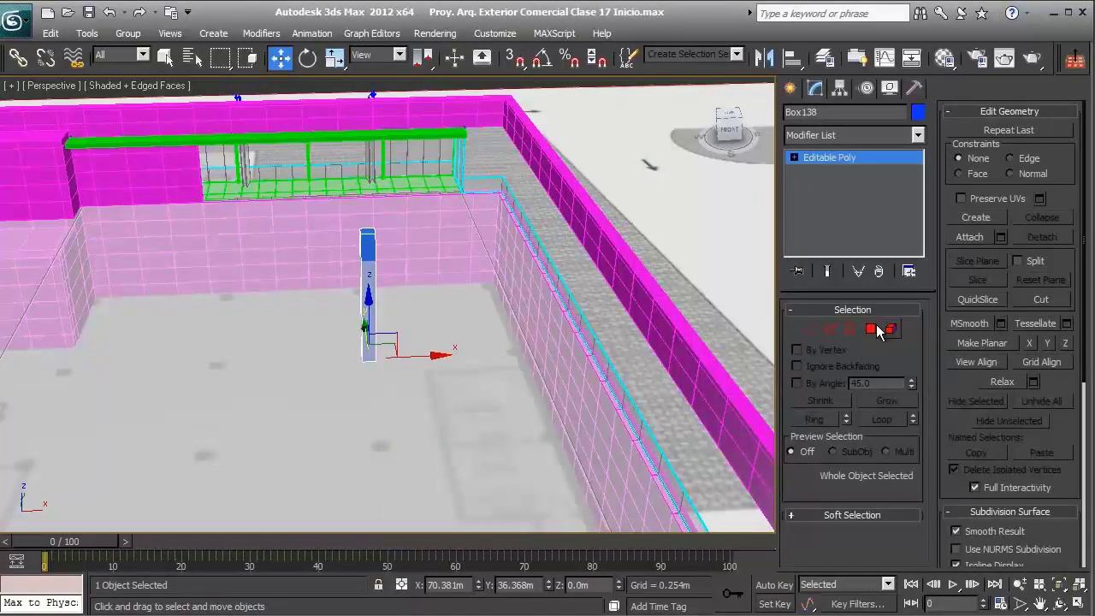
- Select the column's top polygon and move it down along Z to 5.956 m, below the floor slab
left_click(873, 329)
left_click(368, 244)
key("z")
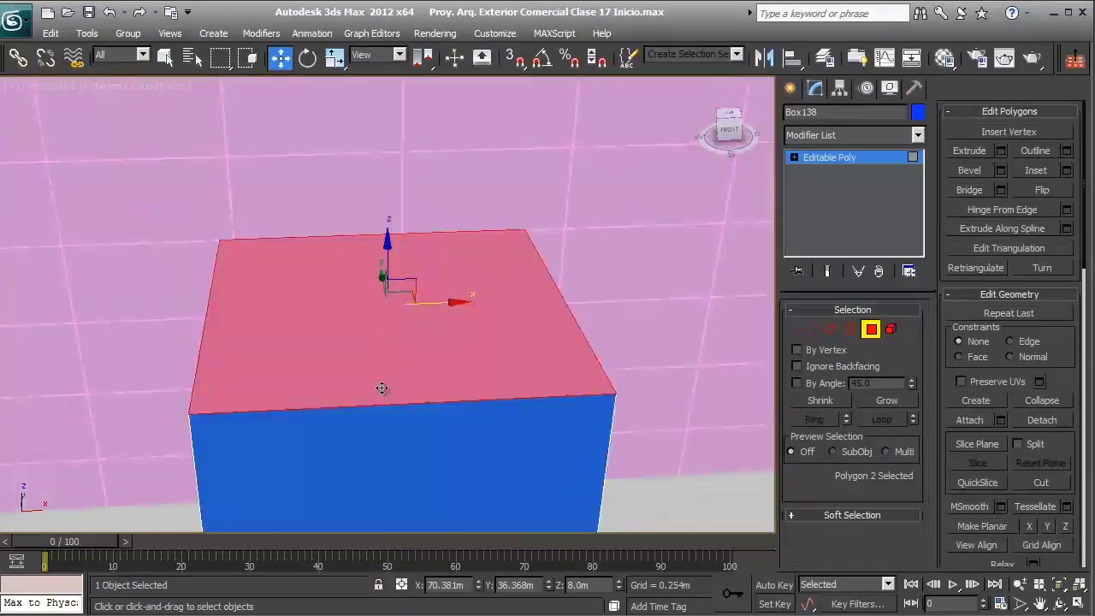
scroll(382, 387, "down", 10)
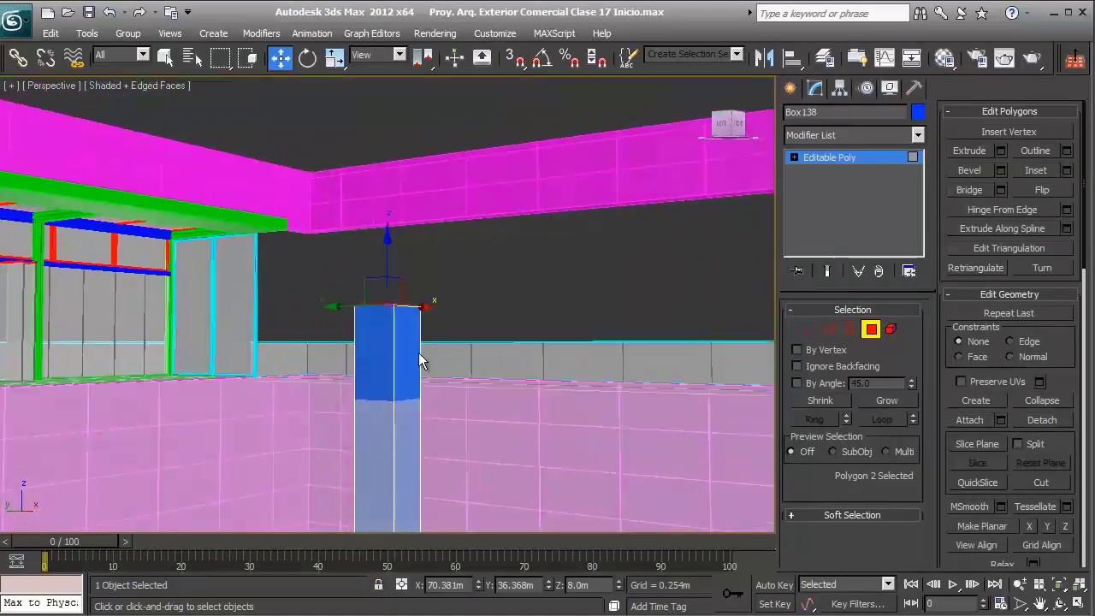
left_click_drag(389, 265, 397, 380)
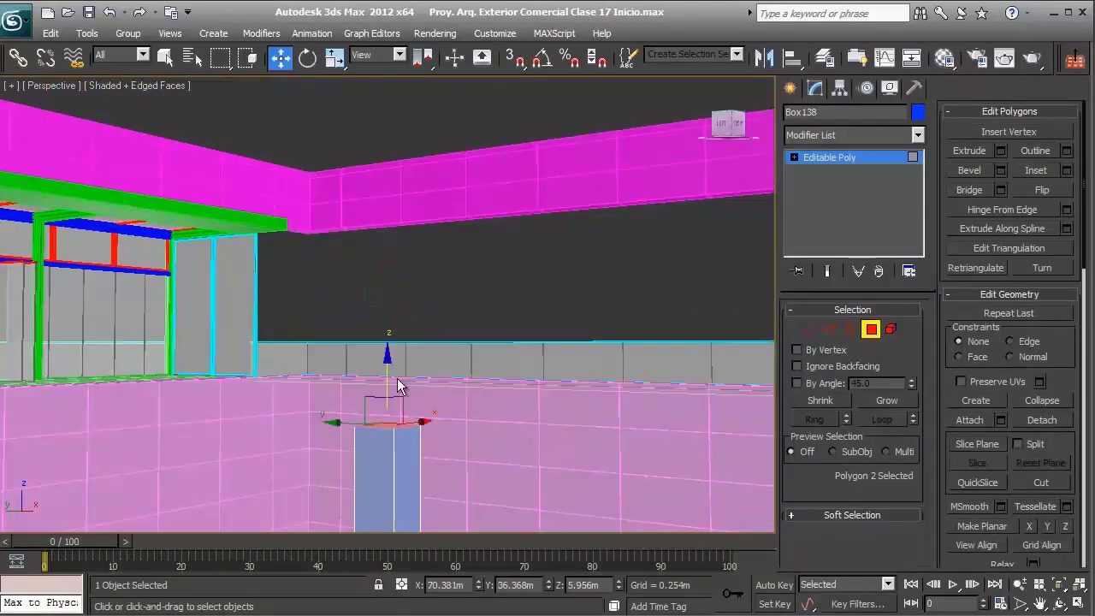
middle_click_drag(397, 381, 398, 331)
scroll(398, 331, "up", 4)
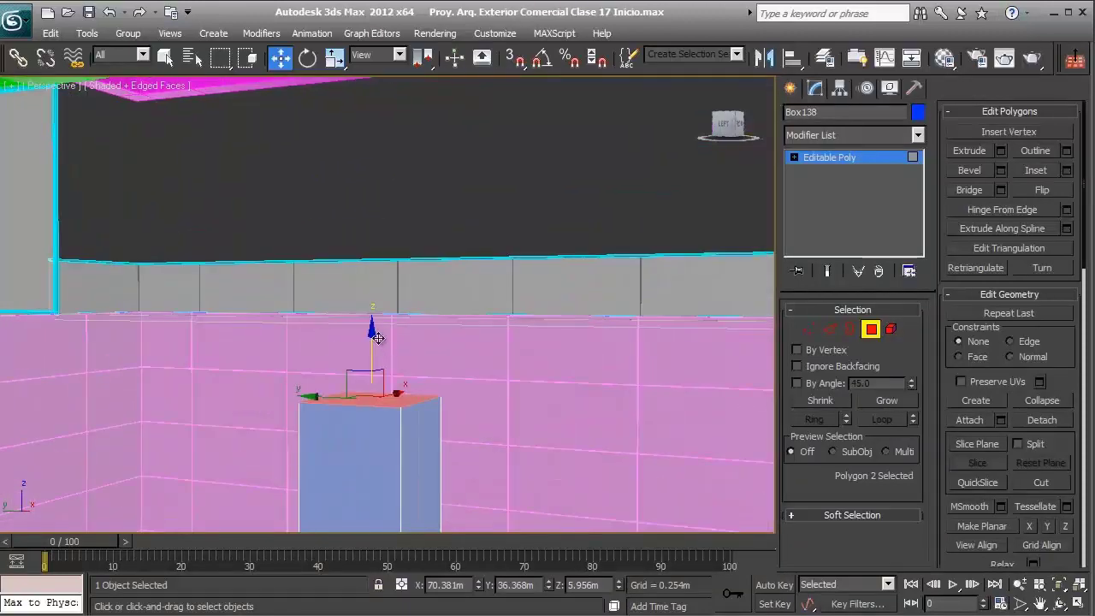
- Adjust the top polygon's height against the slab, setting it at 6.253 m along Z, near the slab's underside
left_click_drag(374, 335, 374, 245)
middle_click_drag(394, 259, 350, 250, "alt")
scroll(436, 306, "up", 10)
scroll(402, 246, "up", 1)
scroll(409, 294, "down", 1)
scroll(407, 300, "down", 3)
scroll(398, 301, "down", 2)
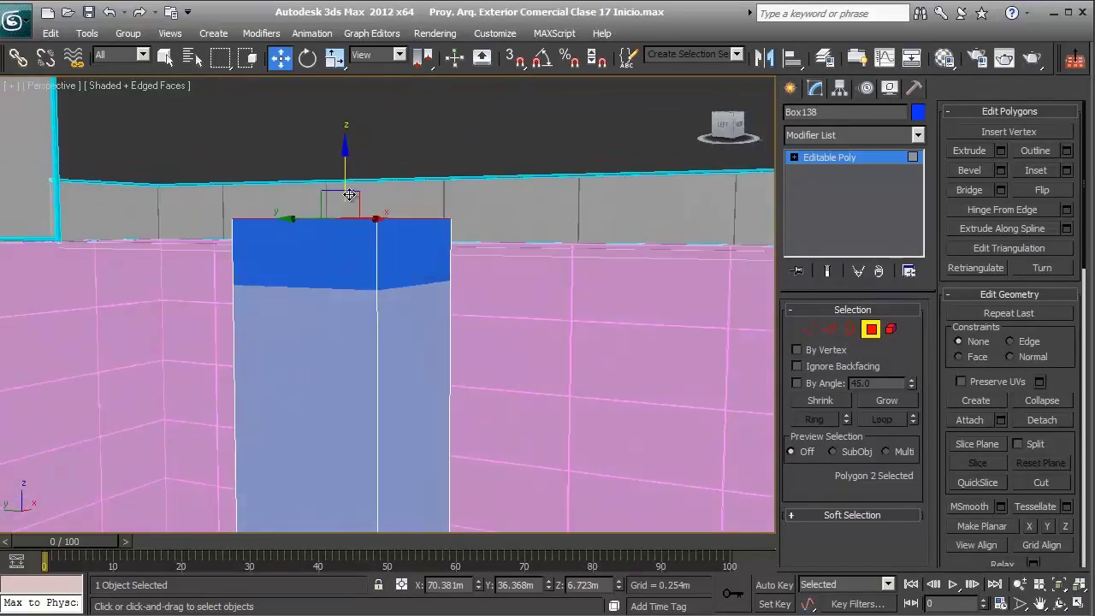
left_click_drag(344, 174, 362, 286)
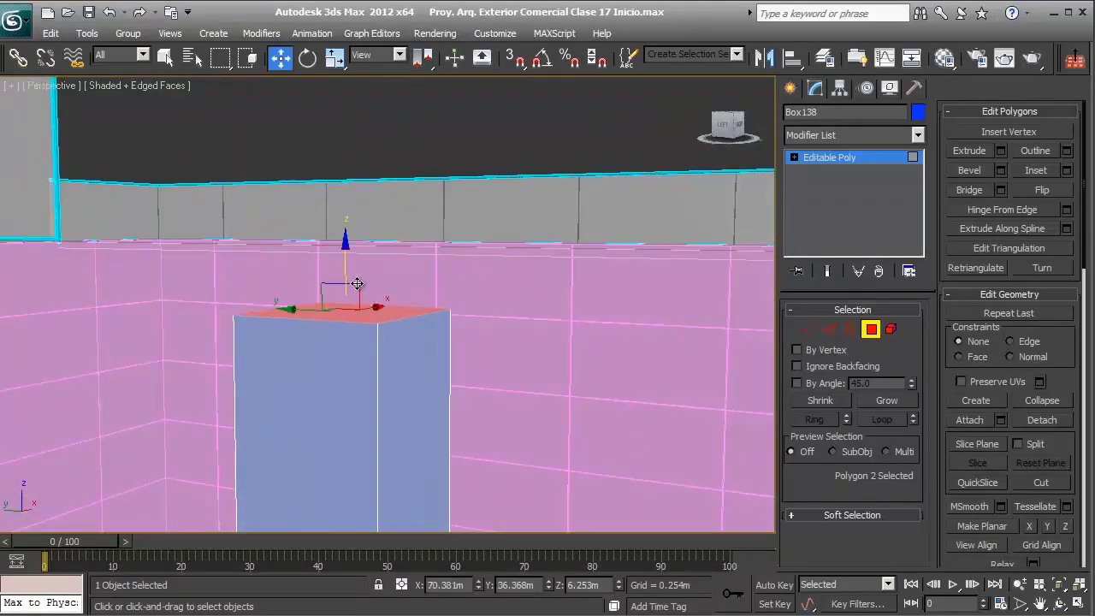
mouse_move(361, 286)
middle_mouse_down("alt")
mouse_move(374, 282)
mouse_move(381, 296)
middle_mouse_up("alt")
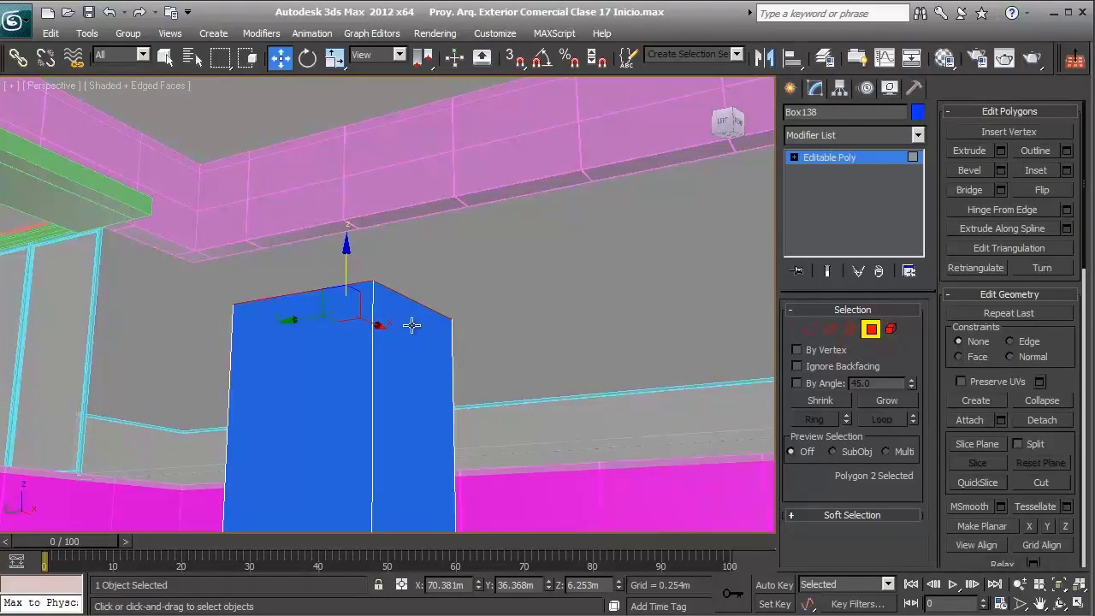
scroll(408, 324, "down", 4)
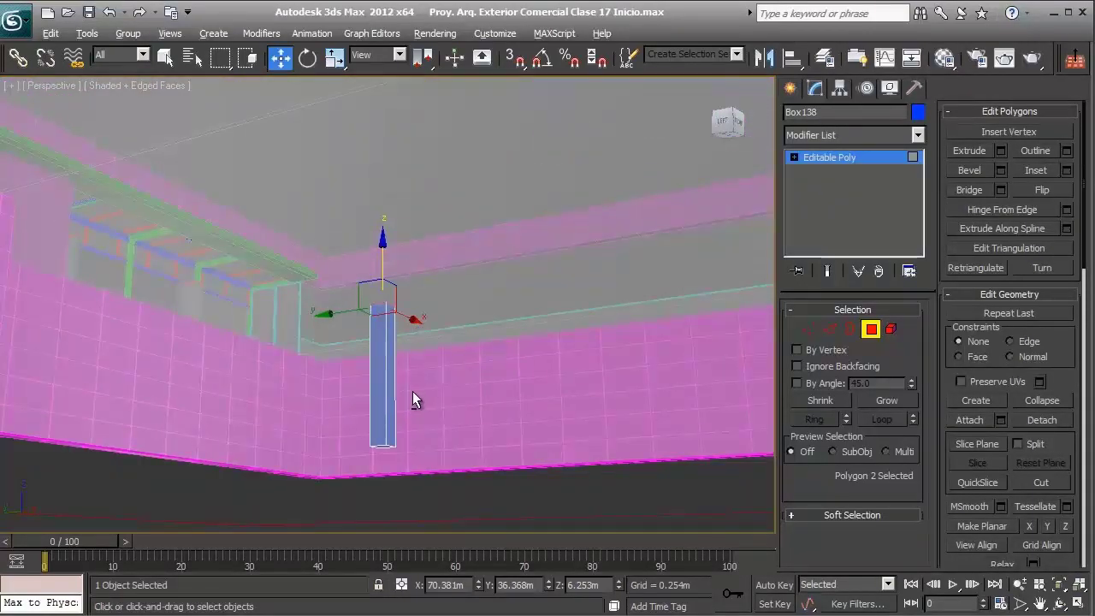
mouse_move(413, 393)
middle_mouse_down("alt")
mouse_move(391, 424)
mouse_move(411, 283)
mouse_move(393, 306)
mouse_move(386, 251)
mouse_move(370, 344)
mouse_move(420, 313)
middle_mouse_up("alt")
scroll(398, 405, "up", 2)
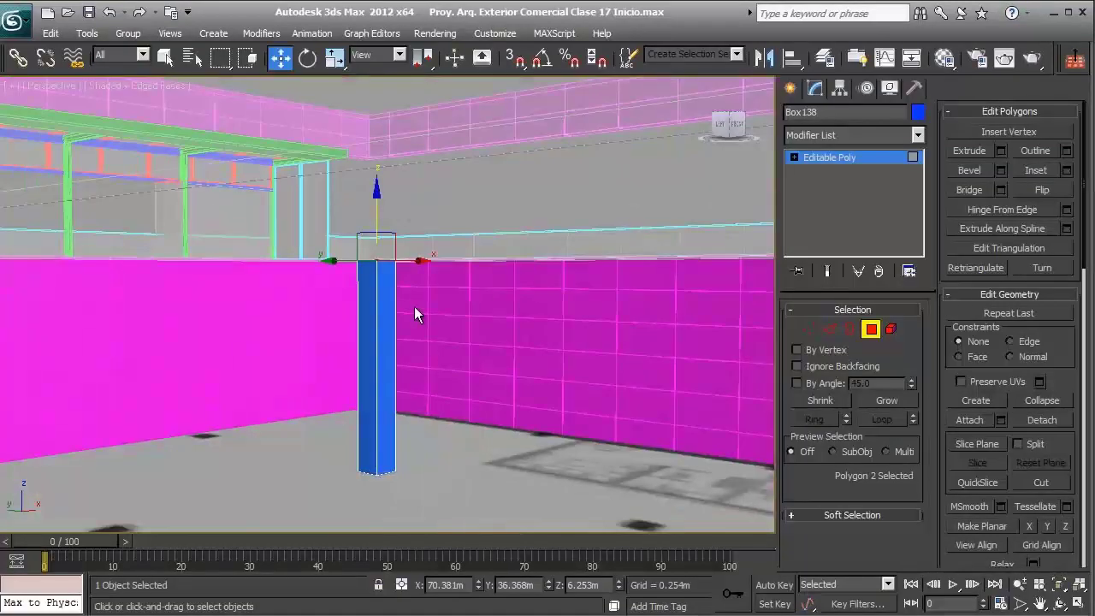
- Extrude the column's top polygon by 0.254 m and lower the new face along Z to 6.394 m, level with the slab
left_click(1001, 151)
left_click(171, 214)
key("z")
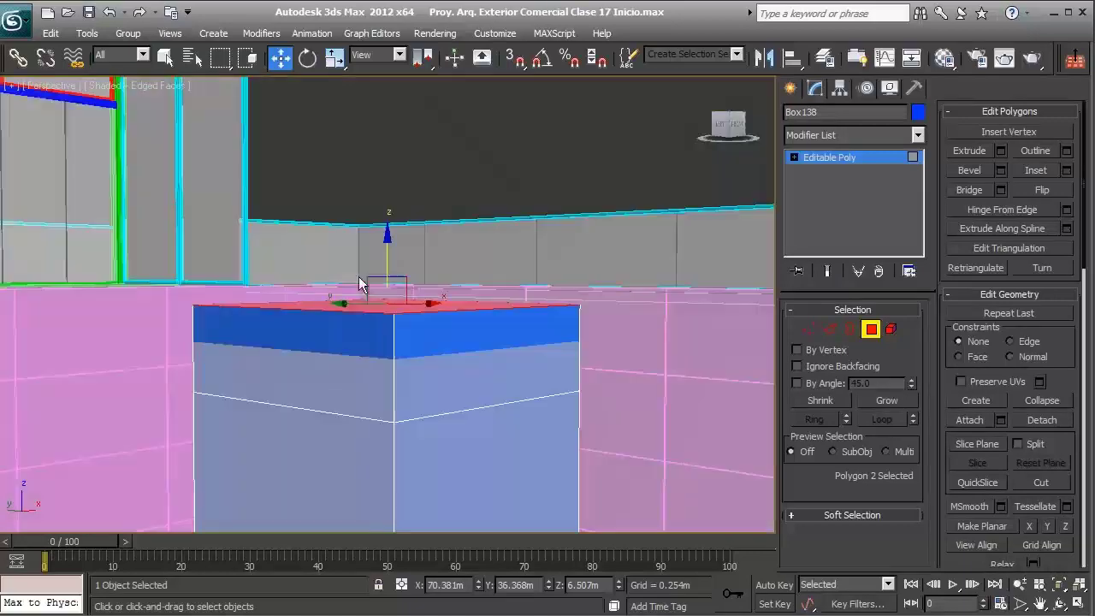
left_click_drag(387, 257, 399, 296)
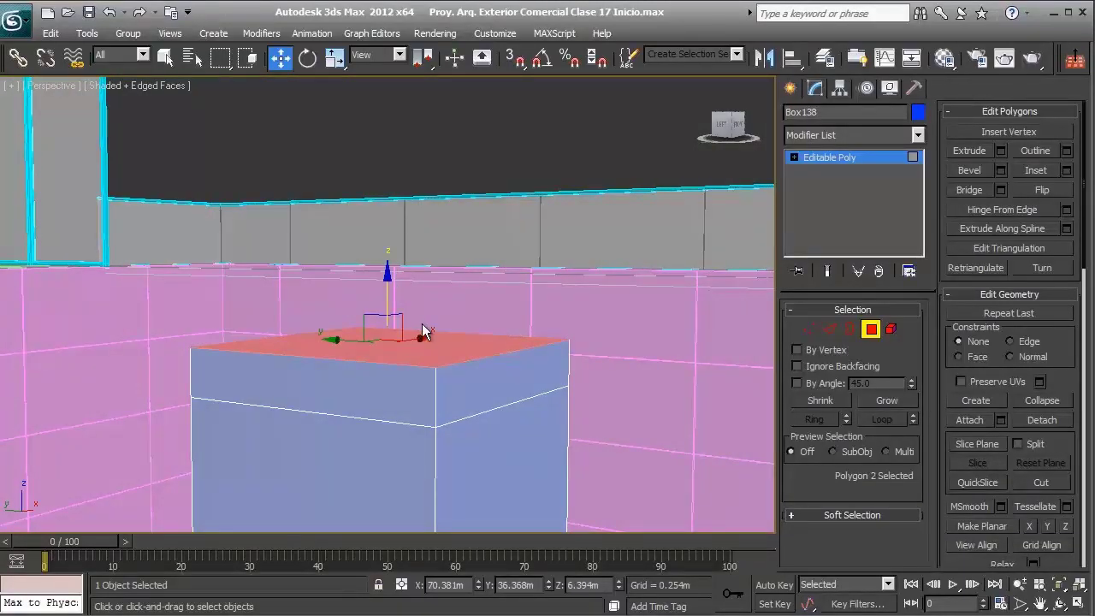
mouse_move(422, 323)
middle_mouse_down("alt")
mouse_move(492, 335)
mouse_move(411, 333)
middle_mouse_up("alt")
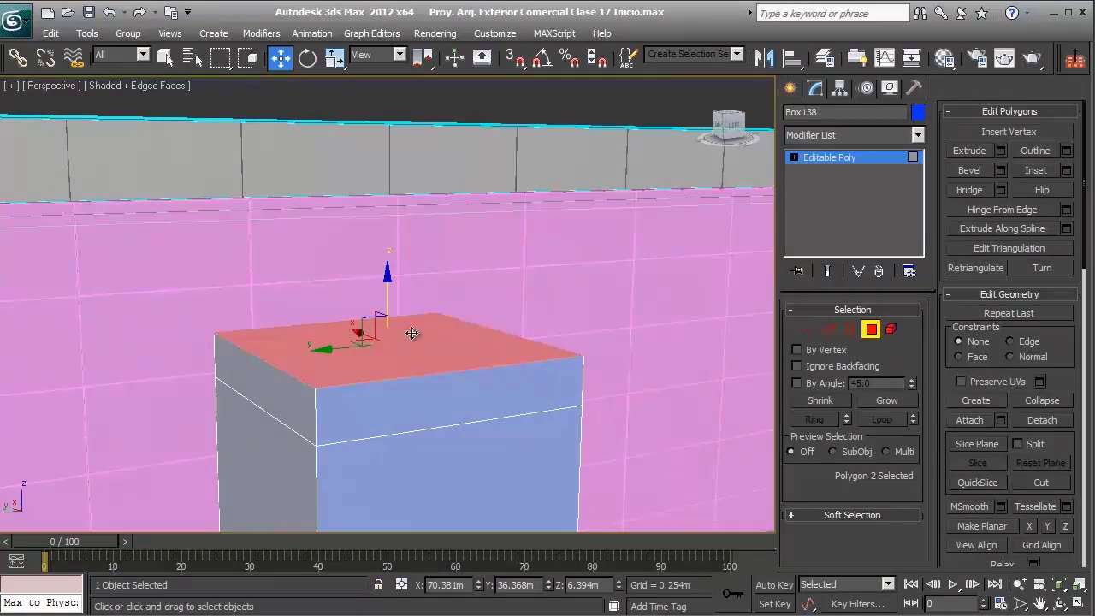
- Extrude the top polygon by another 0.254 m and raise the new face along Z to 12.106 m, forming the upper-storey column
left_click(999, 150)
left_click(171, 214)
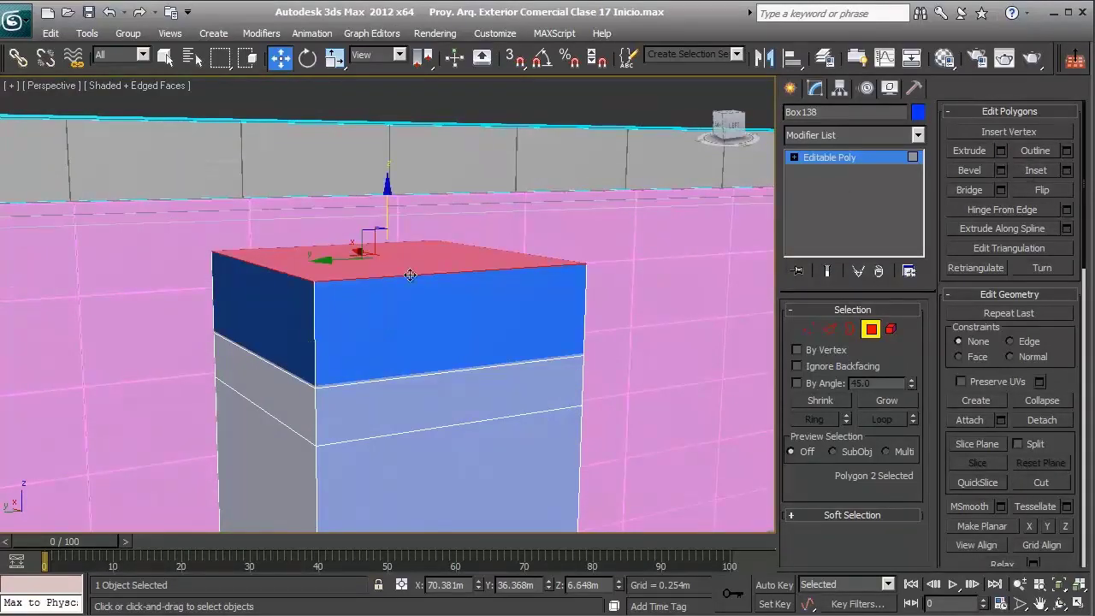
scroll(442, 296, "down", 6)
middle_click_drag(438, 294, 381, 265, "alt")
left_click_drag(385, 252, 387, 144)
middle_click_drag(445, 194, 408, 351, "alt")
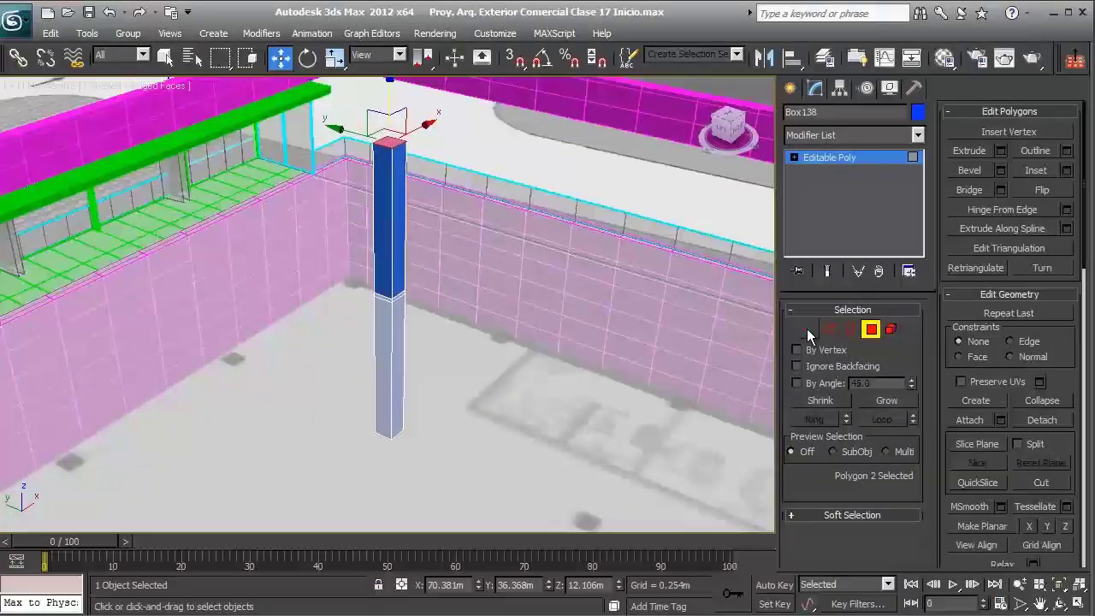
- Check the column's bottom vertices against the ground level from a close, low view
key("1")
left_click_drag(436, 483, 438, 471)
key("z")
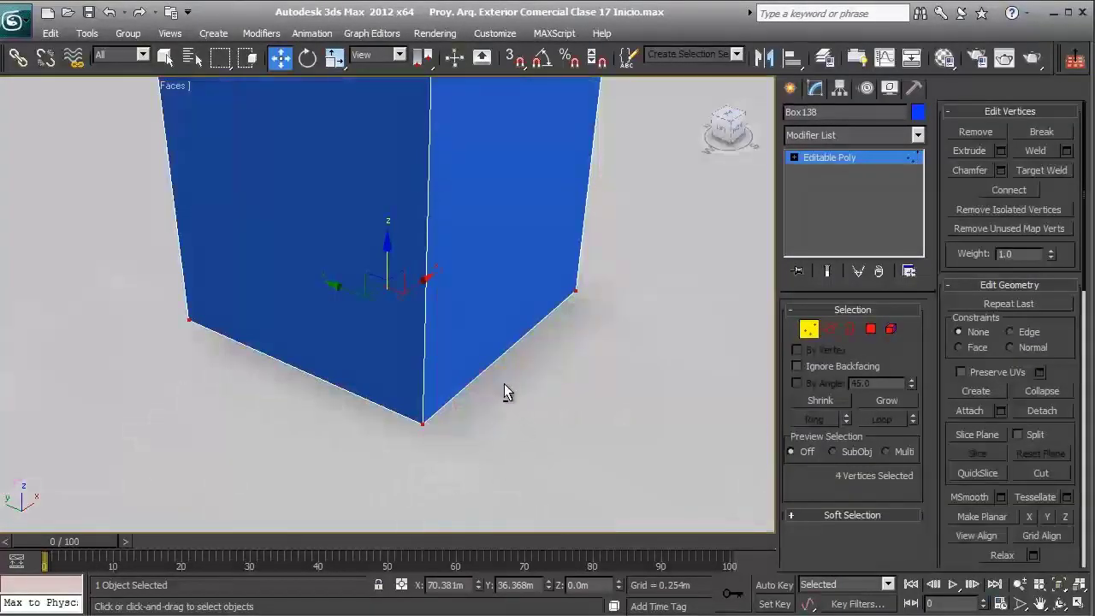
middle_click_drag(504, 384, 437, 339, "alt")
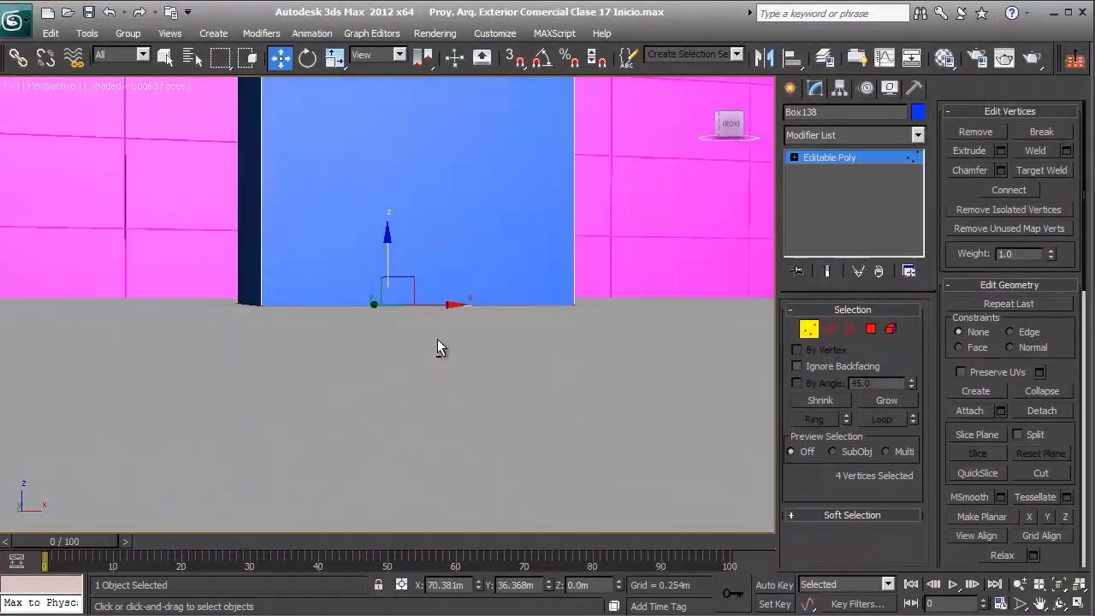
left_click(809, 331)
middle_click_drag(502, 295, 404, 259, "alt")
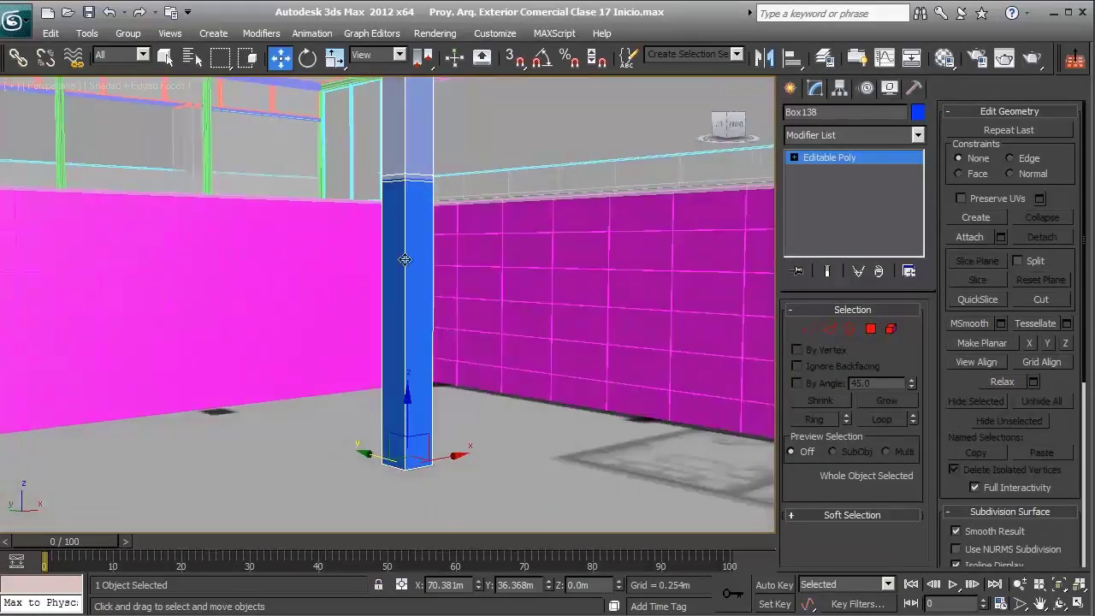
- Examine the side polygons of the column's lower section and of its upper-storey section by selecting each set
left_click(870, 329)
left_click_drag(500, 312, 235, 344)
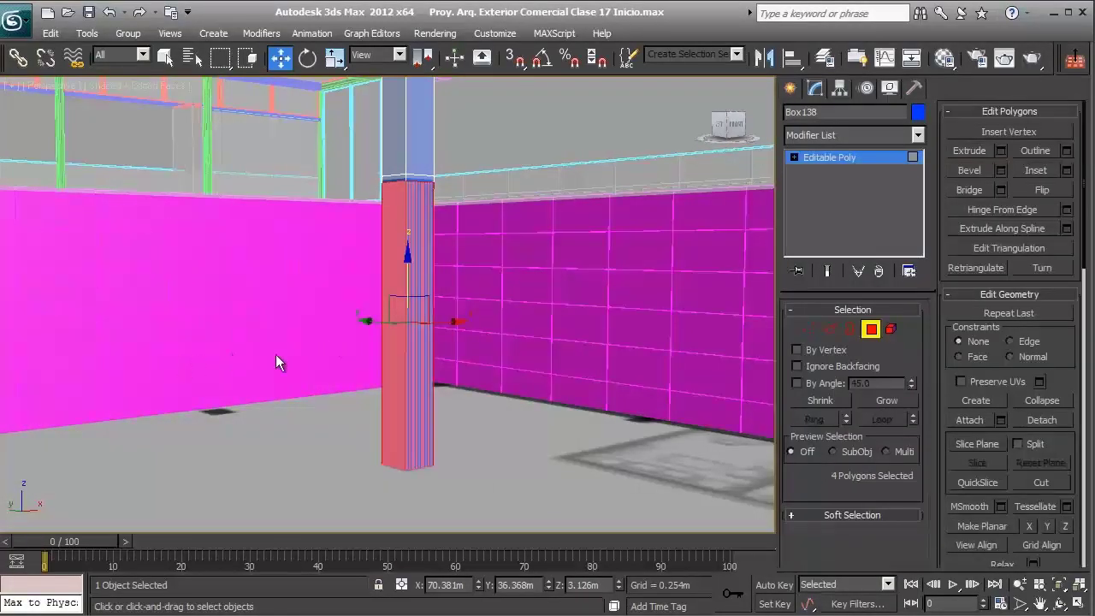
middle_click_drag(330, 353, 491, 210, "alt")
left_click_drag(526, 171, 330, 219)
middle_click_drag(467, 218, 530, 299, "alt")
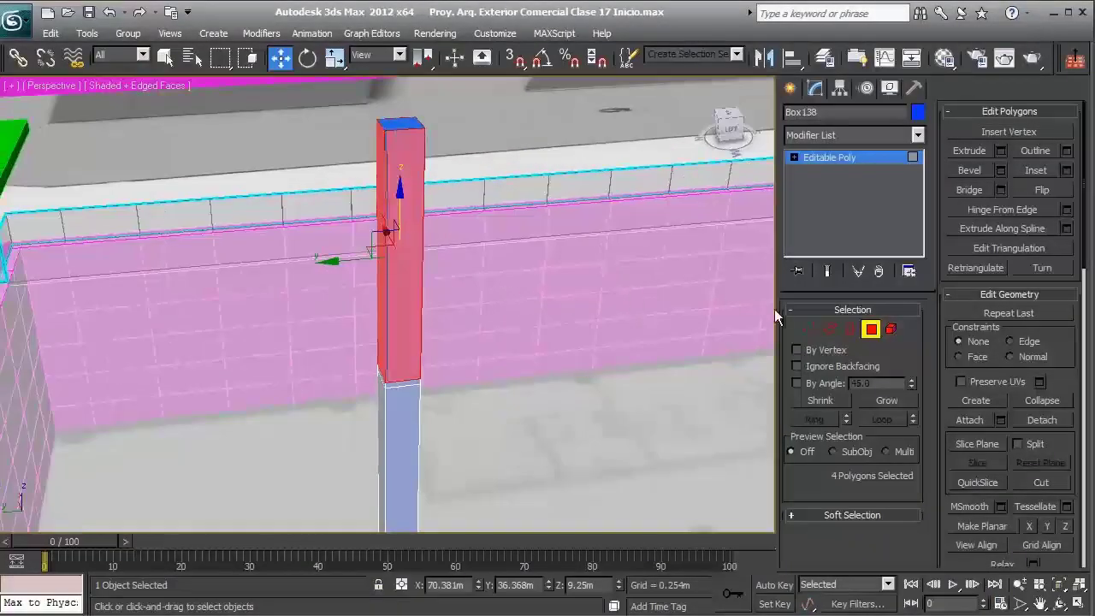
left_click(870, 331)
- In the Top view, make an instance of the column on the next column mark to the west, at X 61.585 m
key("t")
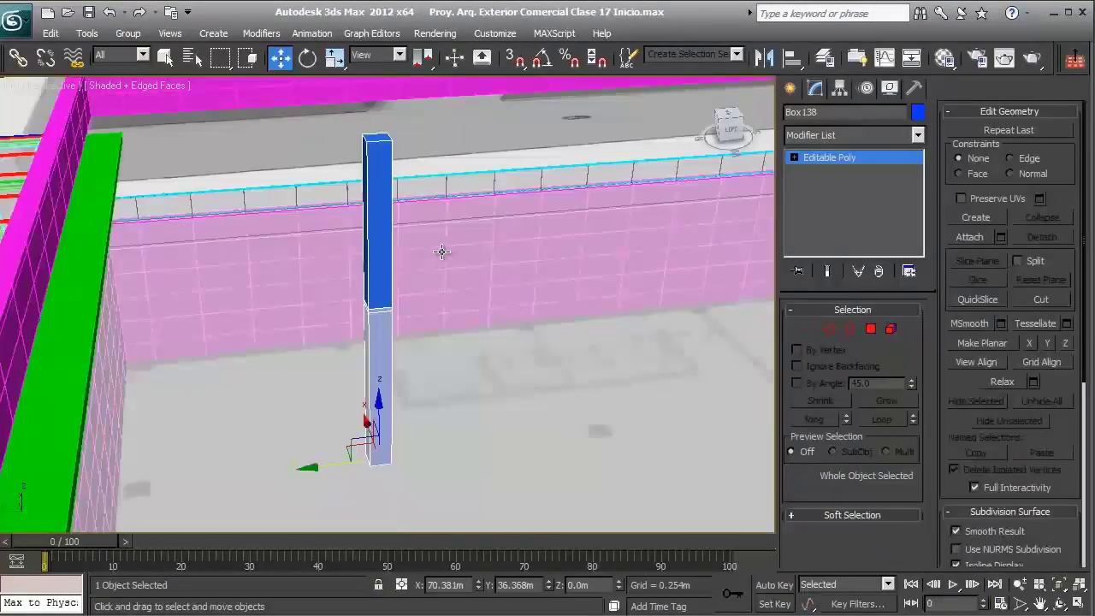
key("z")
scroll(427, 276, "down", 10)
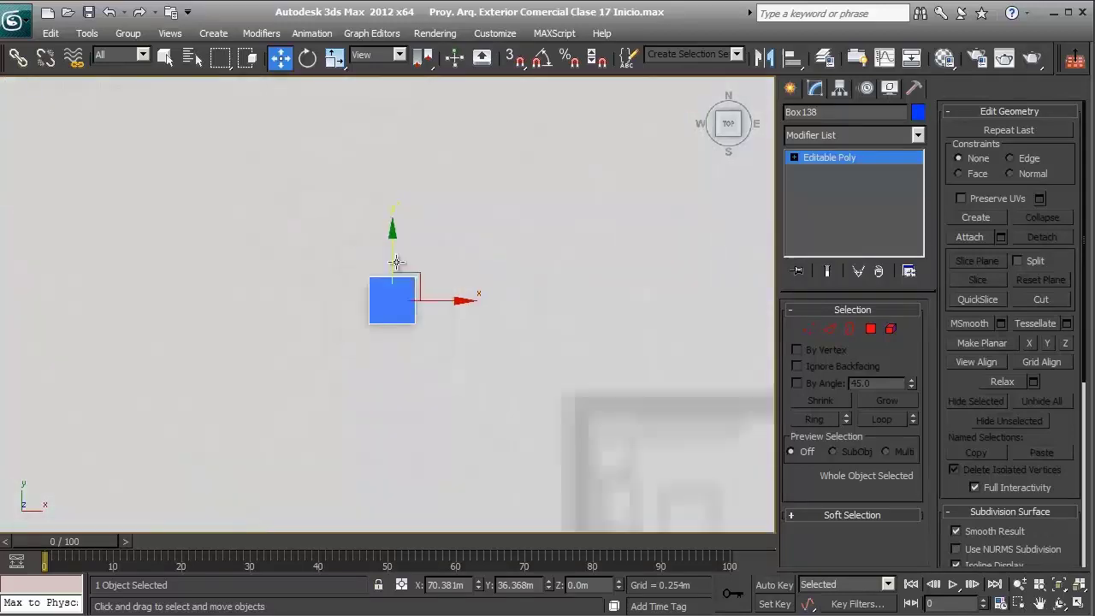
middle_click_drag(359, 288, 387, 252)
scroll(387, 253, "up", 8)
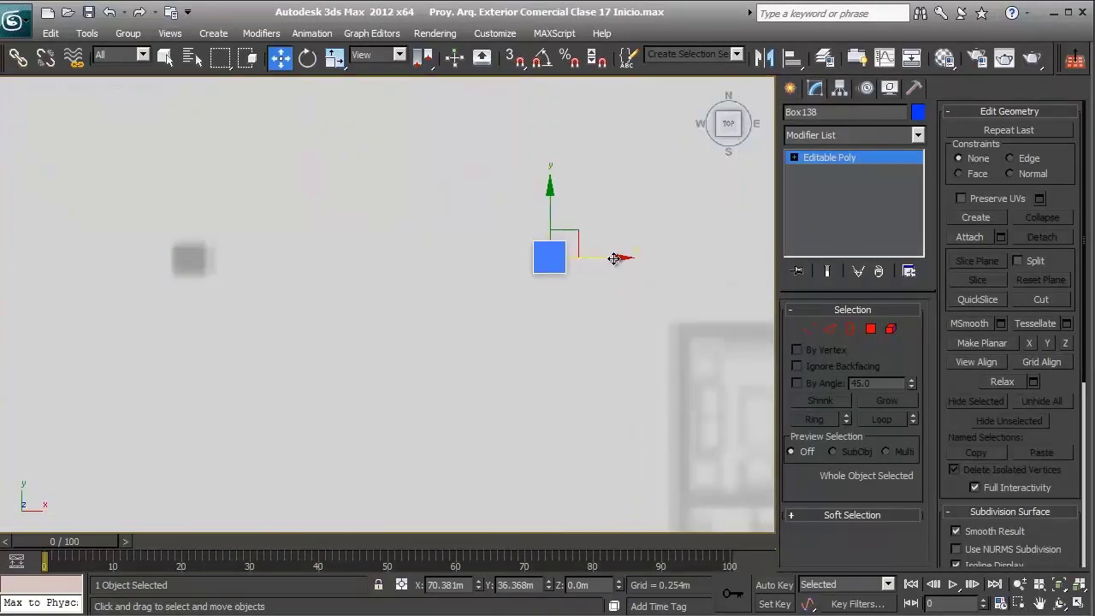
mouse_move(614, 258)
left_mouse_down("shift")
mouse_move(247, 266)
mouse_move(256, 274)
left_mouse_up("shift")
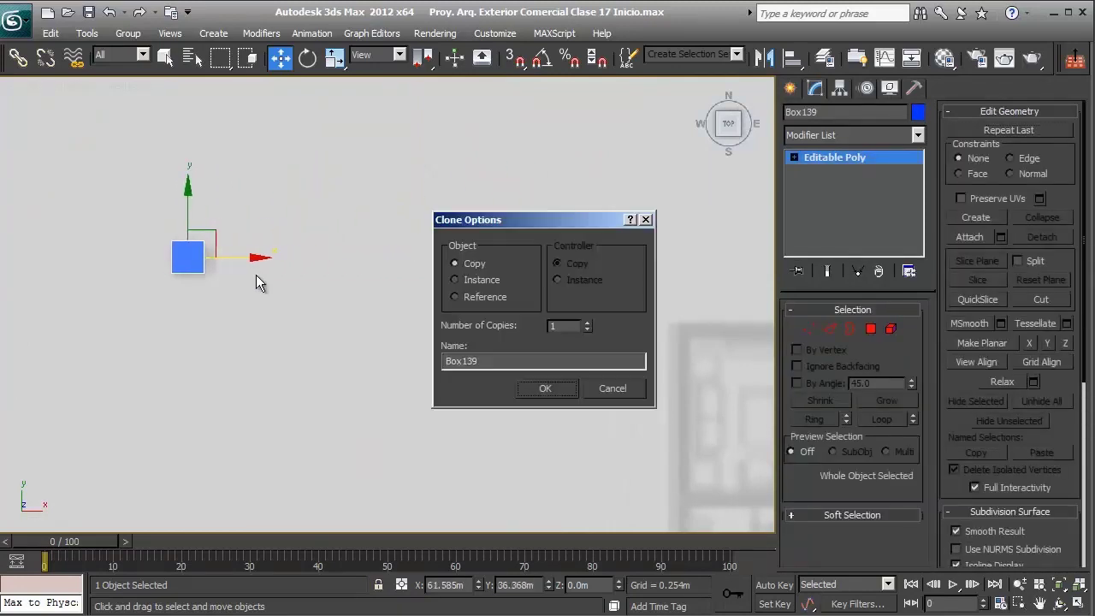
left_click(496, 280)
left_click(554, 388)
- Instance the column westward onto the next two column marks, at X 53.1 m and X 44.281 m
middle_click_drag(299, 308, 650, 239)
left_click_drag(647, 234, 301, 236, "shift")
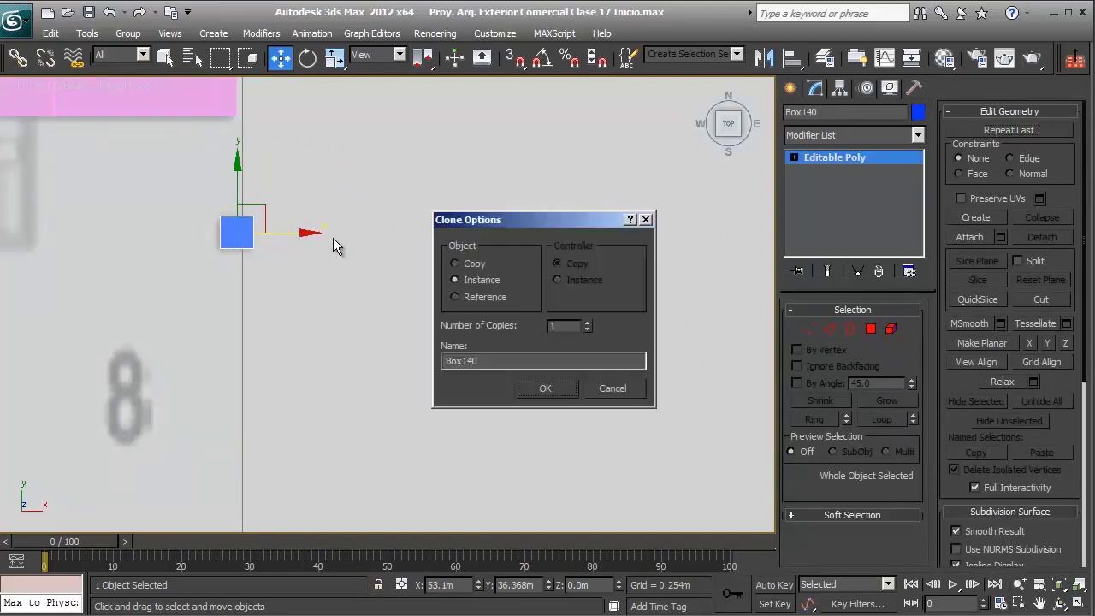
left_click(547, 389)
middle_click_drag(357, 292, 665, 266)
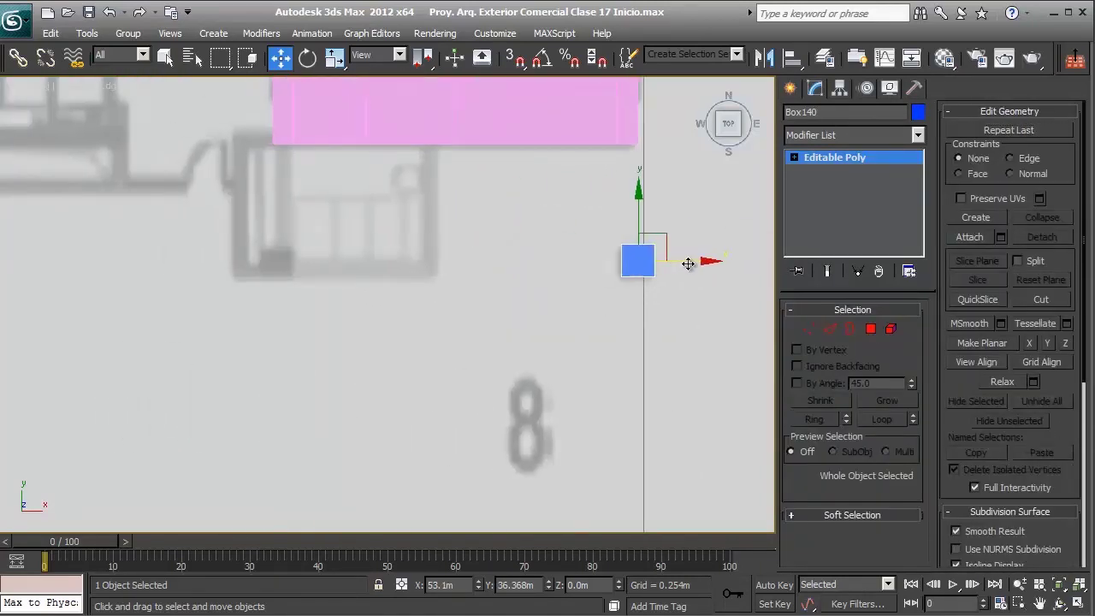
left_click_drag(688, 263, 326, 263, "shift")
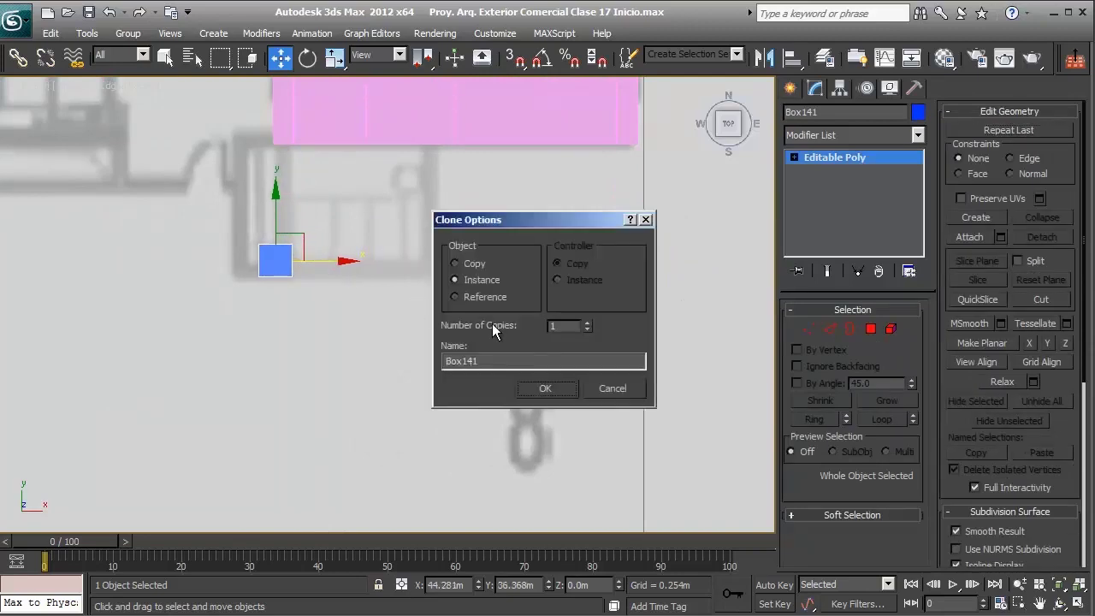
left_click(543, 390)
- Instance the column onto the westernmost mark of the row, at X 35.754 m
scroll(379, 337, "down", 5)
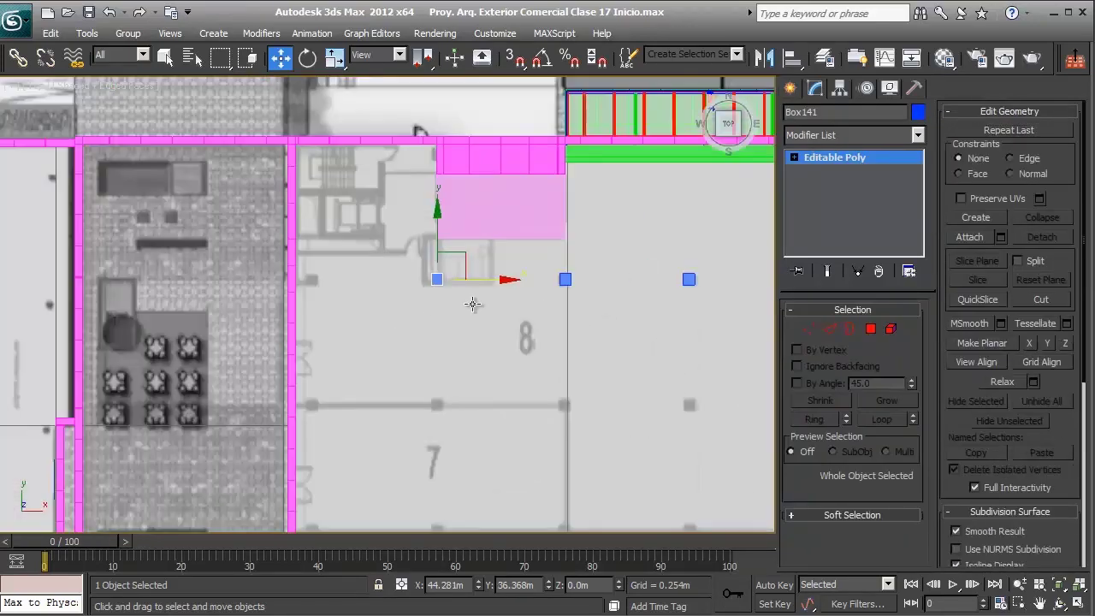
scroll(511, 277, "up", 4)
left_click_drag(541, 255, 294, 244, "shift")
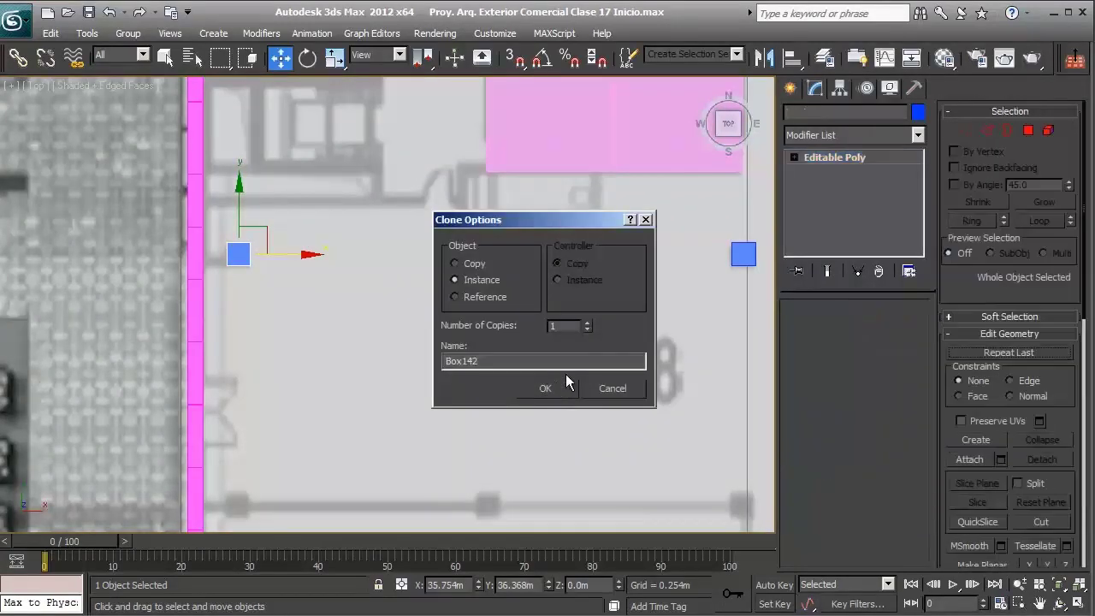
left_click(547, 386)
scroll(385, 289, "down", 4)
scroll(378, 272, "down", 2)
middle_click_drag(378, 272, 234, 267)
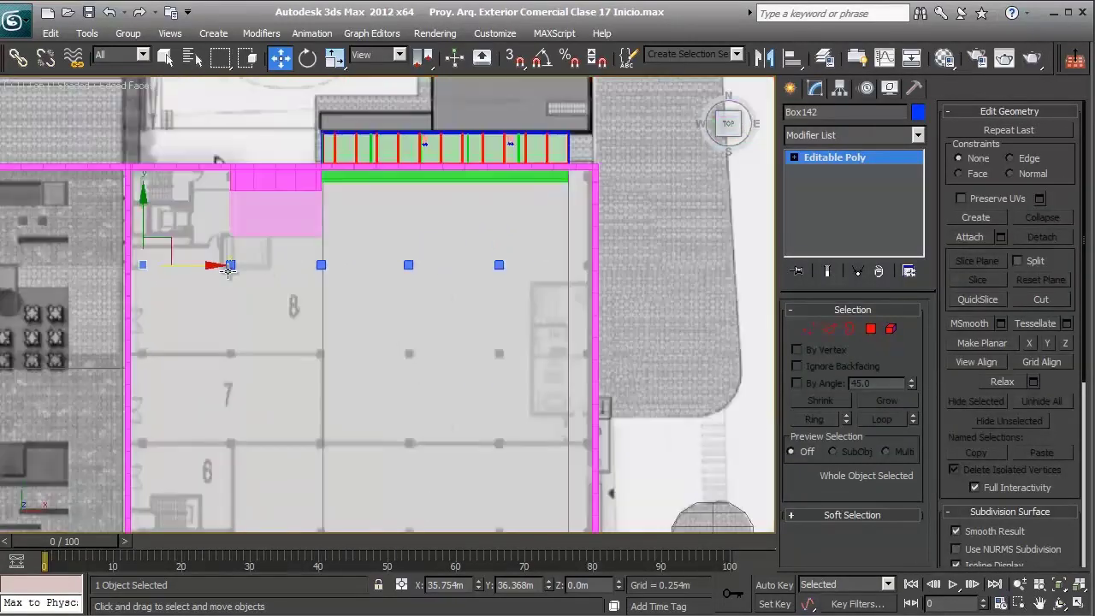
- Select all five columns of the row and instance them southward onto the column marks between areas 8 and 7
key("p")
middle_click_drag(273, 300, 332, 243, "alt")
middle_click_drag(274, 191, 296, 272)
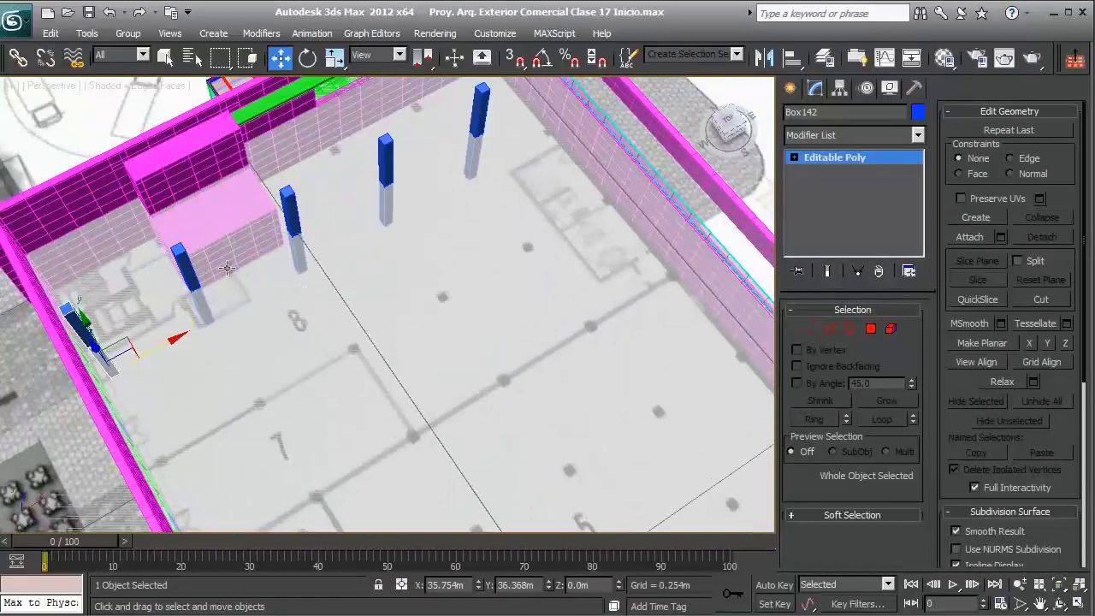
left_click(186, 266, "ctrl")
left_click(291, 204, "ctrl")
left_click(386, 167, "ctrl")
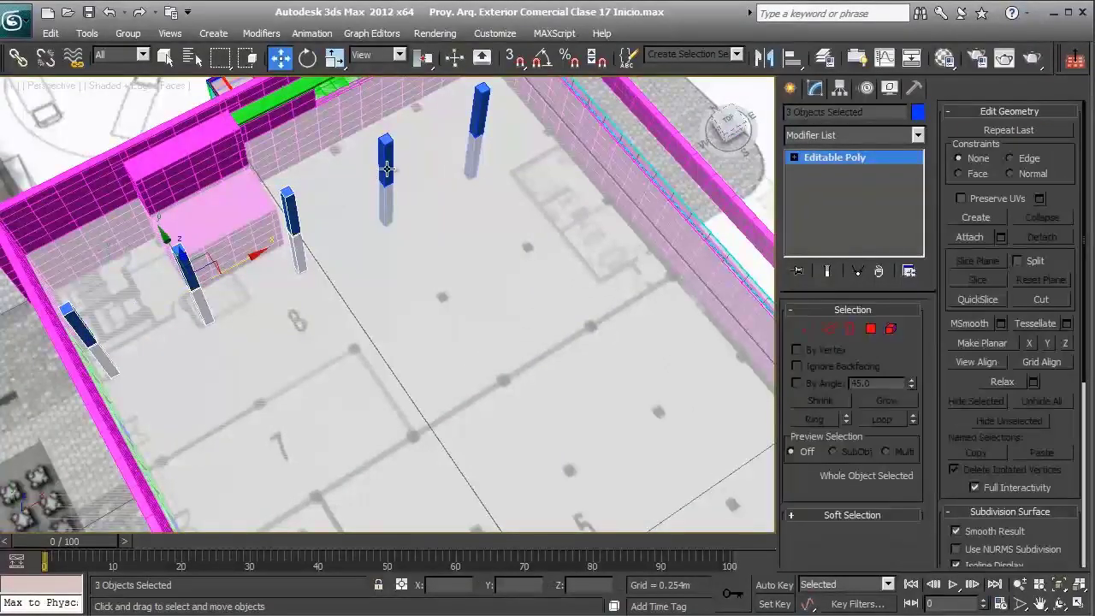
left_click(476, 128, "ctrl")
key("t")
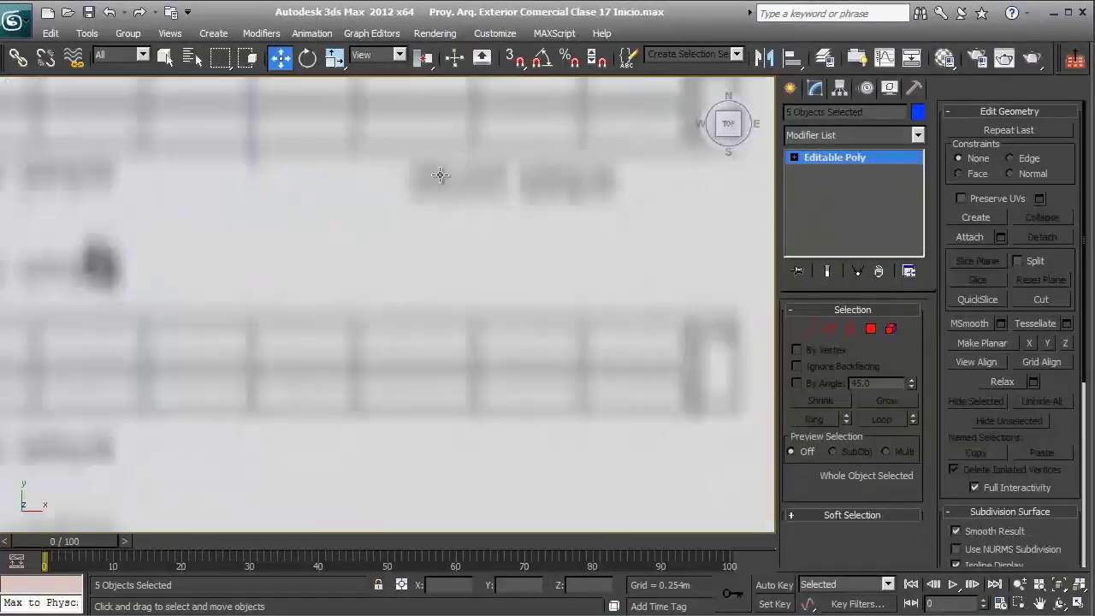
left_click_drag(349, 167, 367, 309, "shift")
left_click(541, 394)
- Hide the long green beam that covers the column marks along the north wall
middle_click_drag(495, 245, 459, 376)
scroll(209, 174, "down", 5)
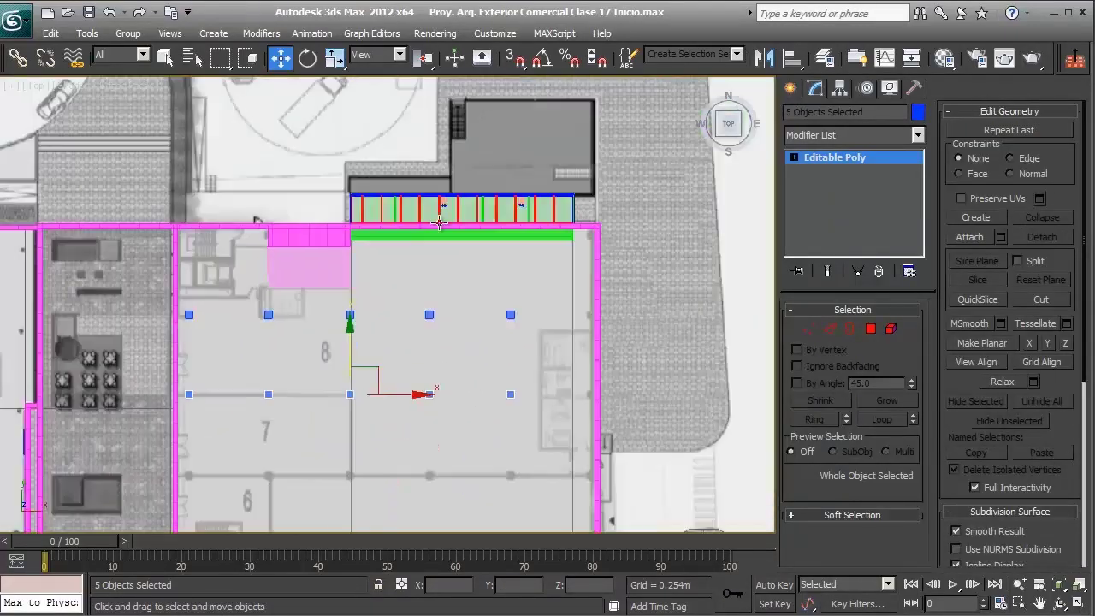
scroll(470, 222, "up", 3)
scroll(466, 207, "up", 4)
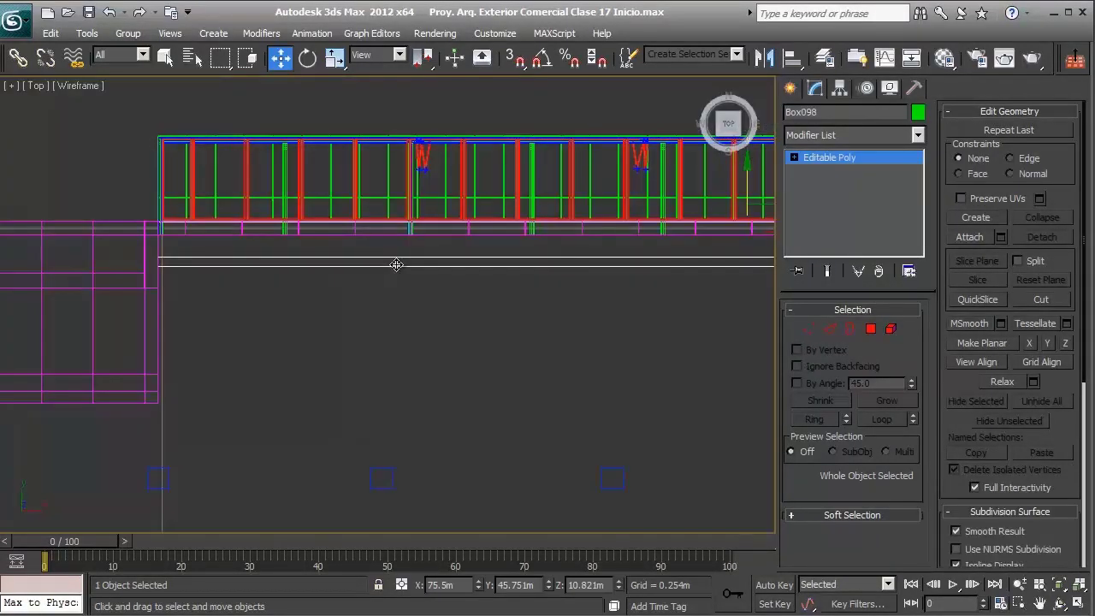
right_click(396, 265)
left_click(432, 211)
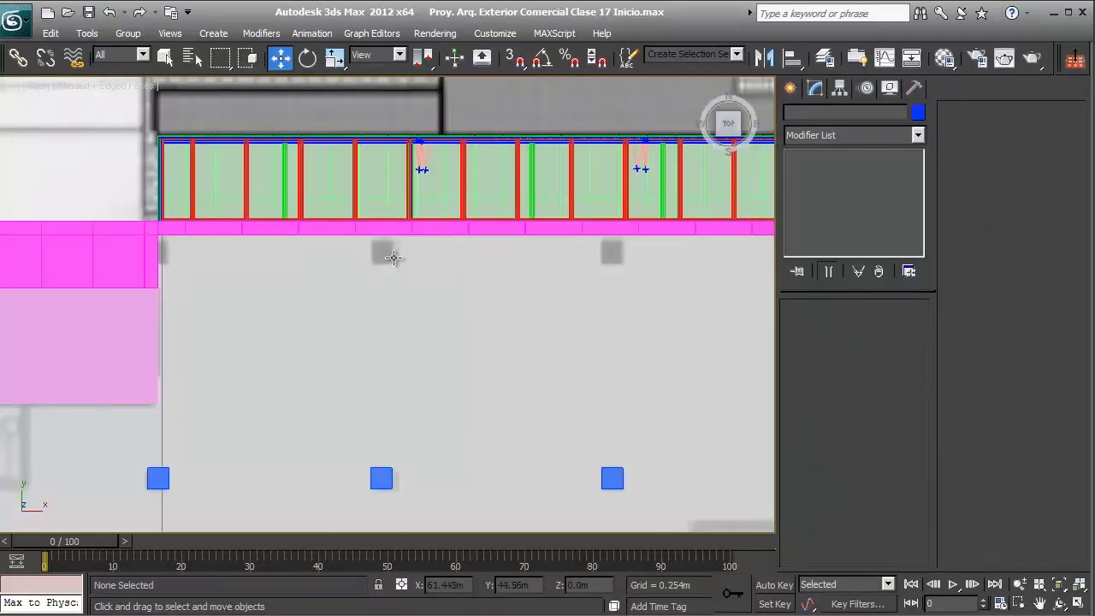
- Select the five columns of the original row and instance them northward onto the marks beside the north wall
scroll(377, 313, "down", 3)
left_click(384, 427)
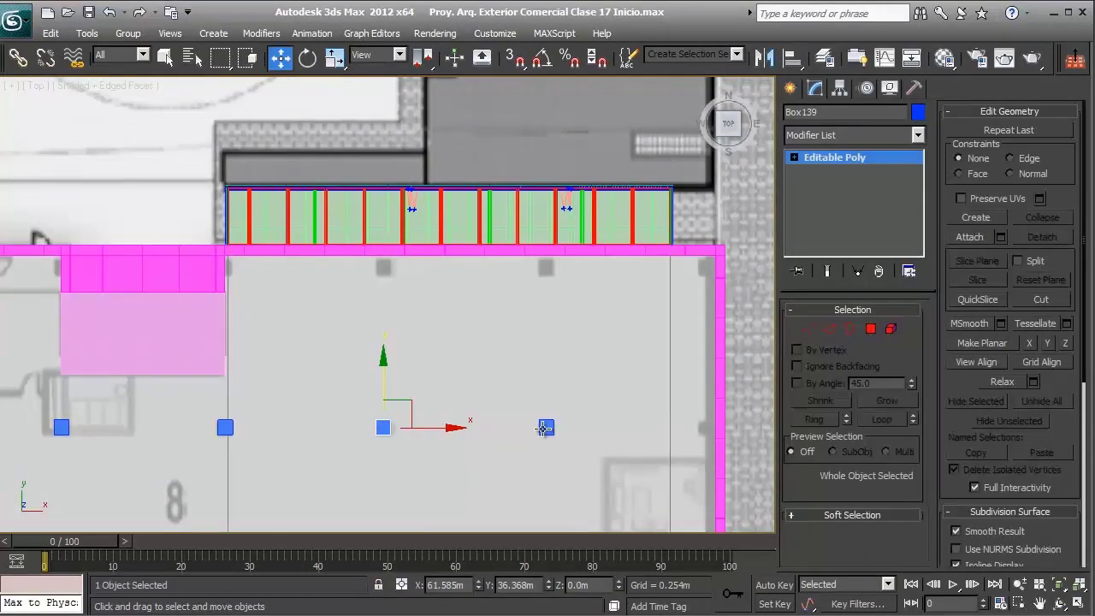
left_click(545, 427, "ctrl")
middle_click_drag(371, 405, 264, 393)
left_click(440, 391, "ctrl")
left_click(278, 393, "ctrl")
left_click(118, 392, "ctrl")
scroll(325, 368, "up", 2)
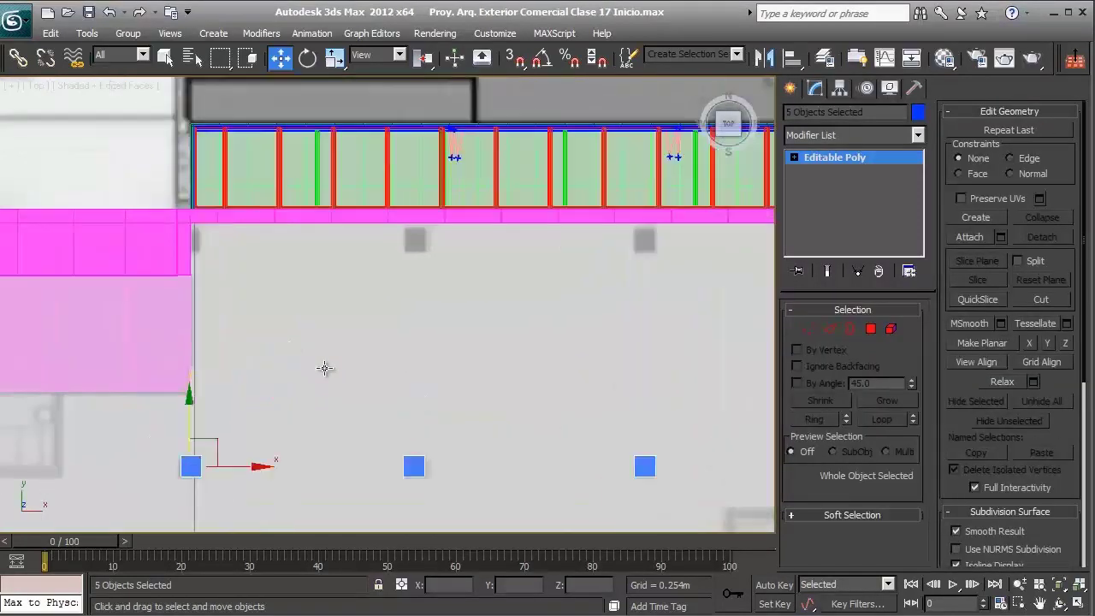
left_click_drag(211, 245, 216, 202)
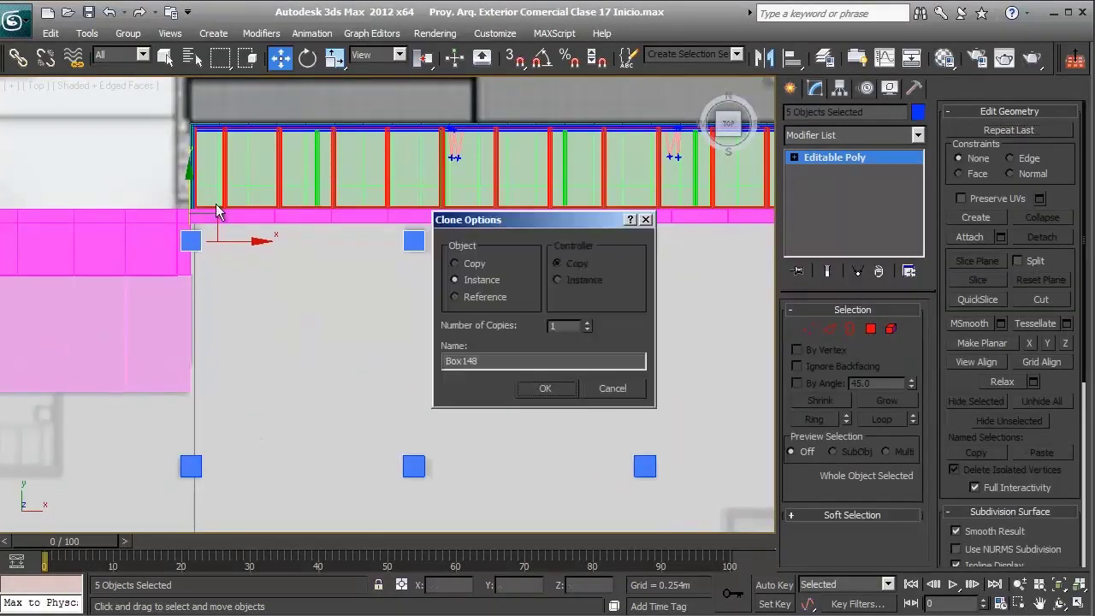
left_click(546, 390)
- Instance the northern row of five columns southward onto the marks along the wall between areas 7 and 6
scroll(354, 300, "down", 4)
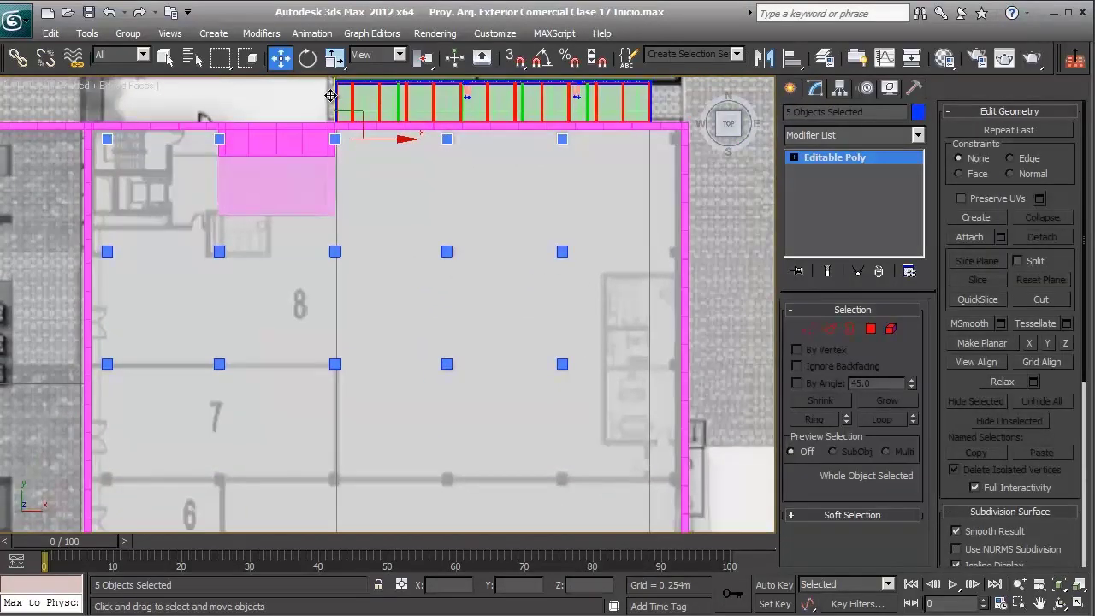
mouse_move(330, 95)
left_mouse_down("shift")
mouse_move(374, 436)
mouse_move(468, 456)
left_mouse_up("shift")
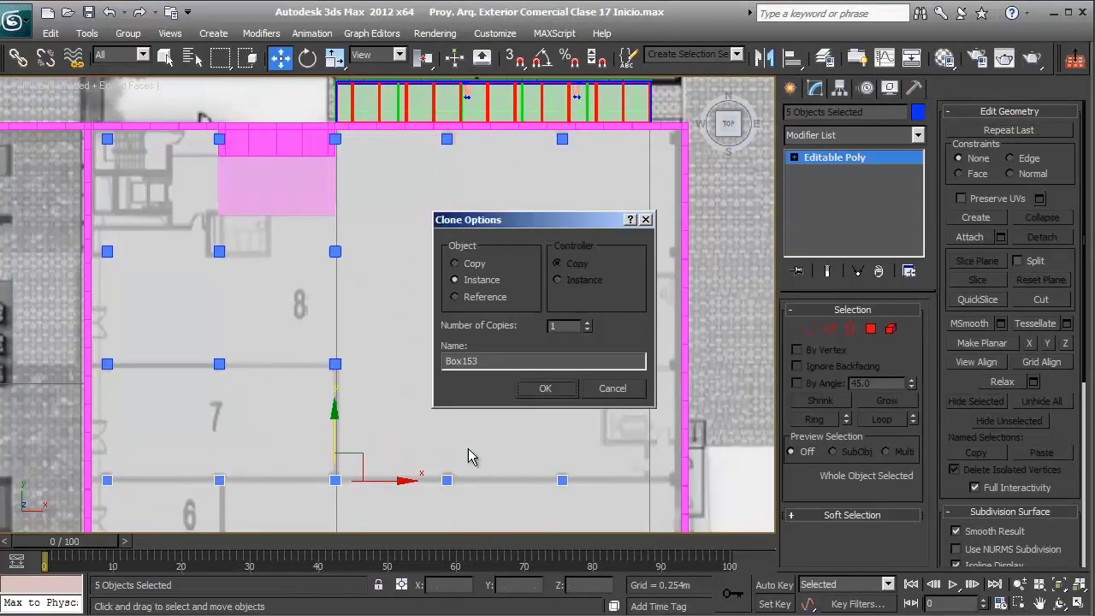
left_click(545, 388)
scroll(473, 436, "up", 2)
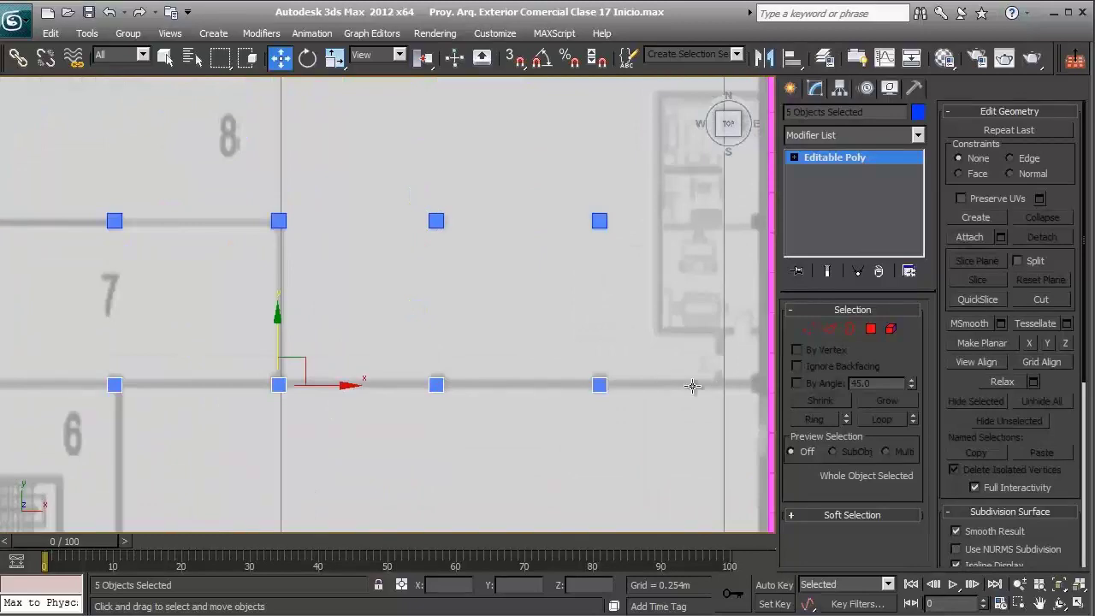
scroll(428, 379, "down", 4)
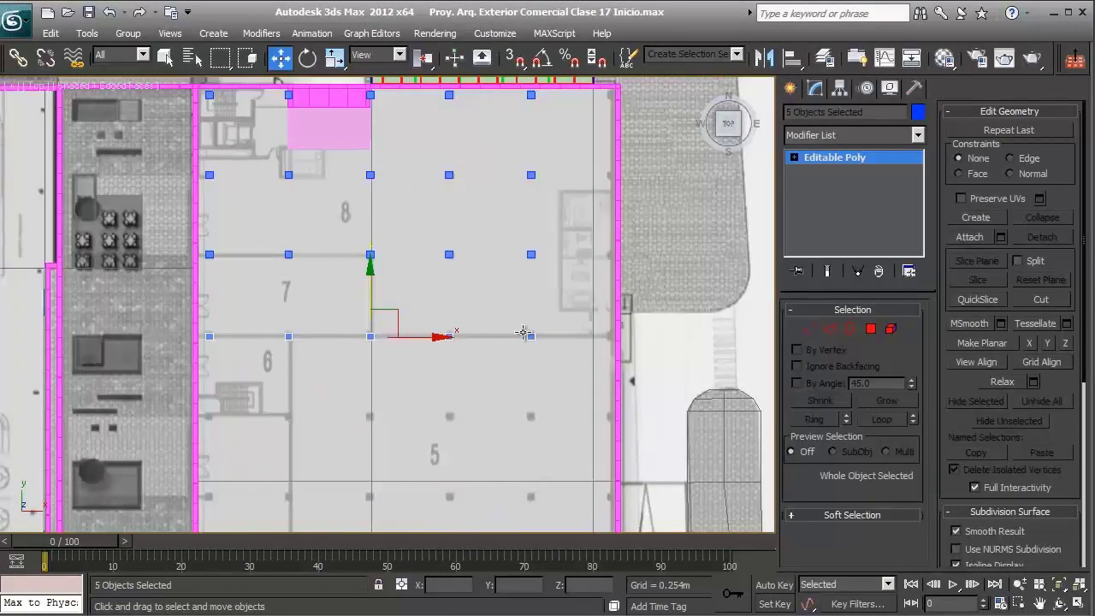
- Instance the row of five columns southward twice, onto the rows of marks just north and south of the area 5 label
scroll(525, 334, "up", 4)
middle_click_drag(399, 376, 354, 256)
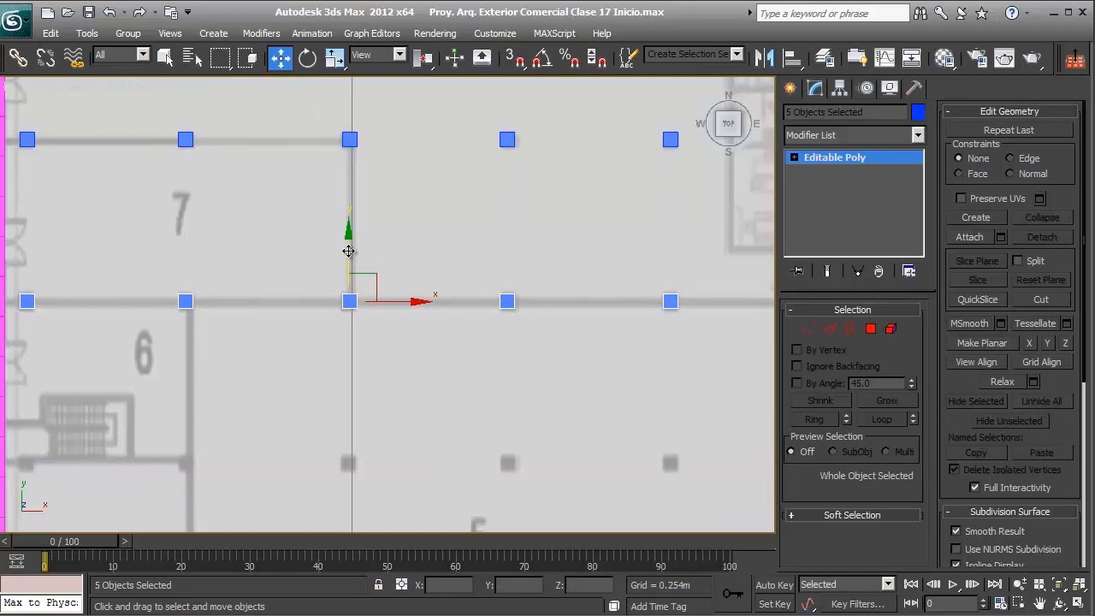
left_click_drag(348, 251, 358, 416, "shift")
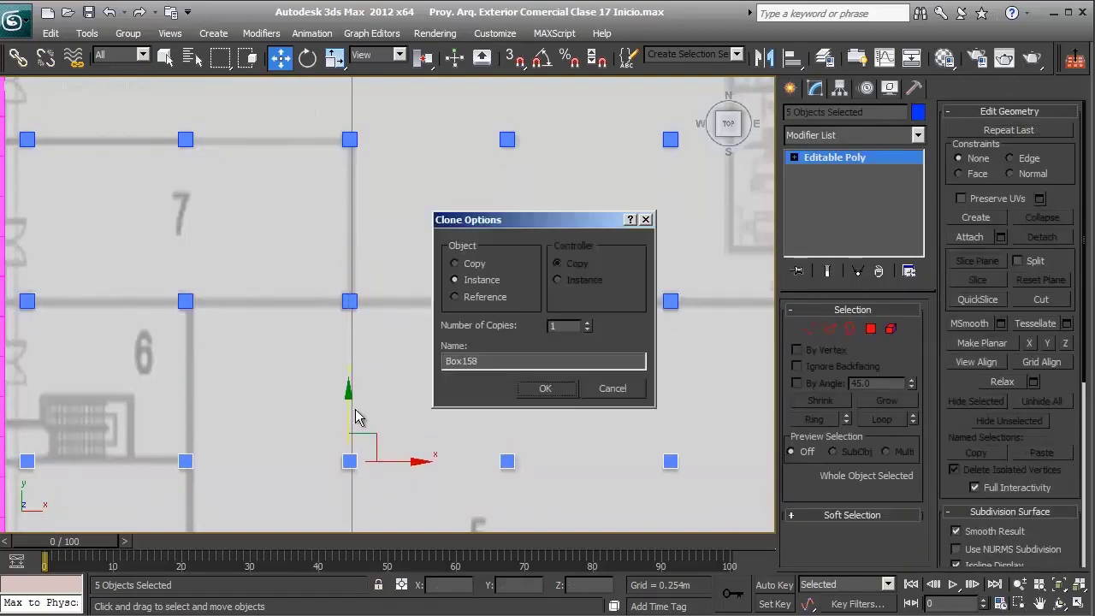
left_click(545, 388)
middle_click_drag(407, 393, 350, 252)
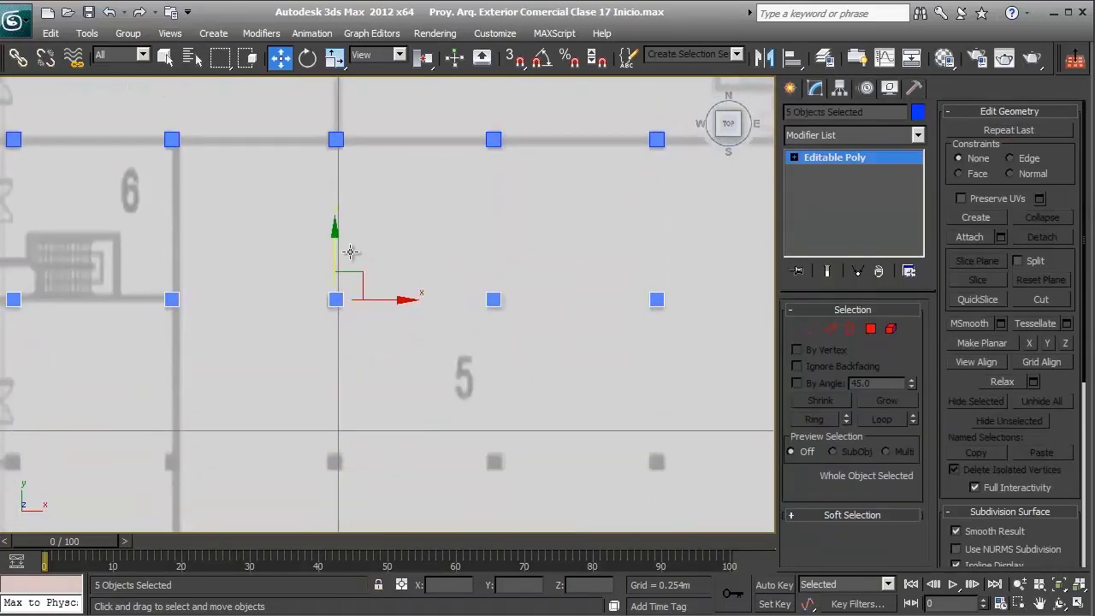
mouse_move(335, 247)
left_mouse_down("shift")
mouse_move(354, 415)
mouse_move(348, 408)
left_mouse_up("shift")
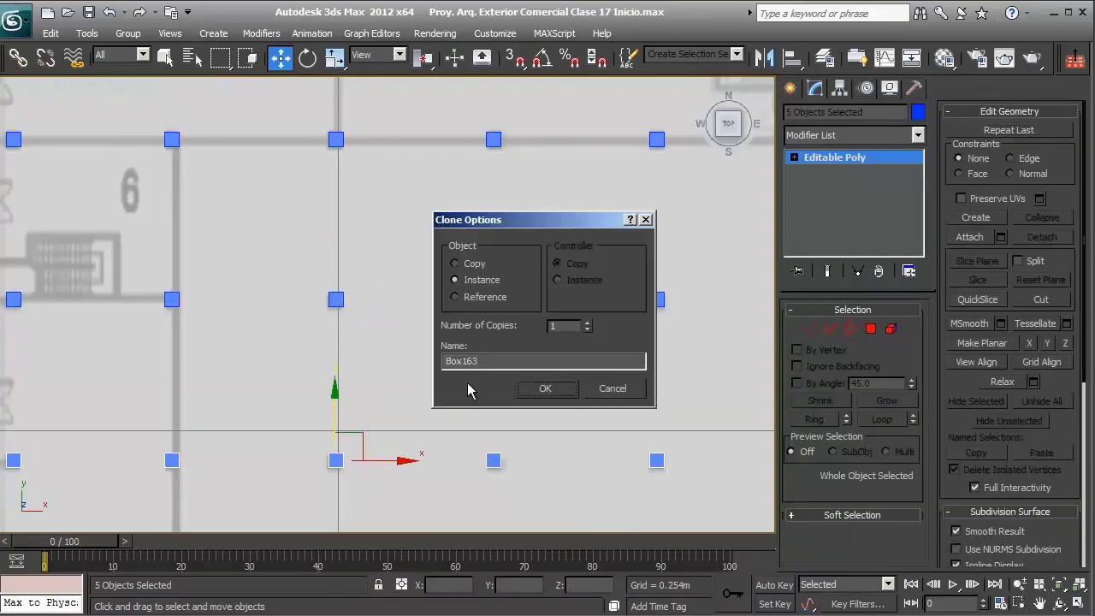
left_click(544, 389)
- Instance the row of five columns southward twice more, finishing with the row beside the pink south wall
middle_click_drag(399, 442, 360, 252)
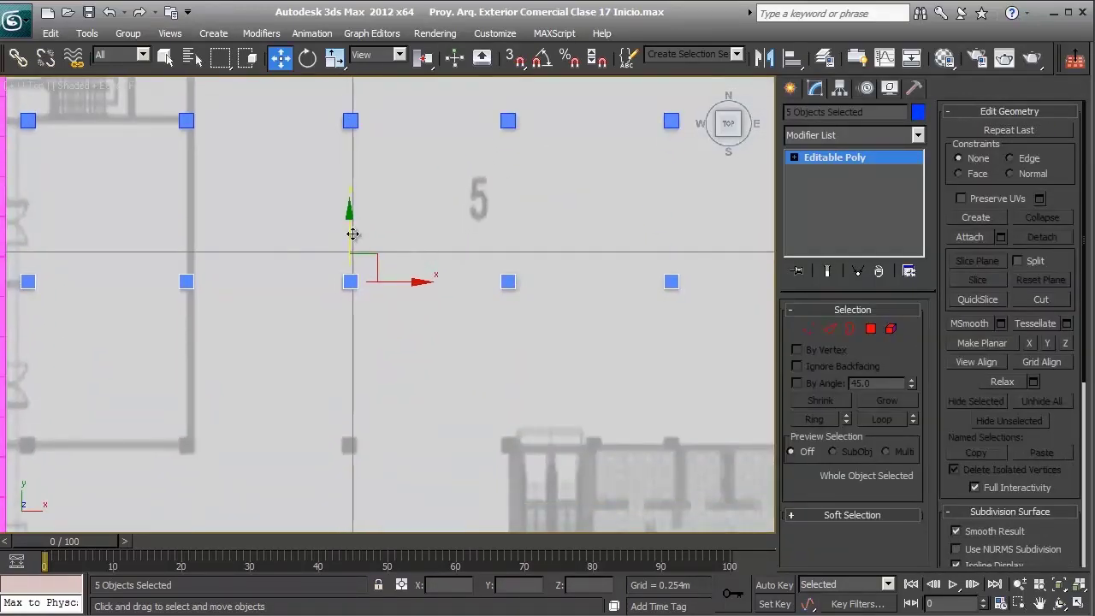
left_click_drag(353, 233, 364, 386, "shift")
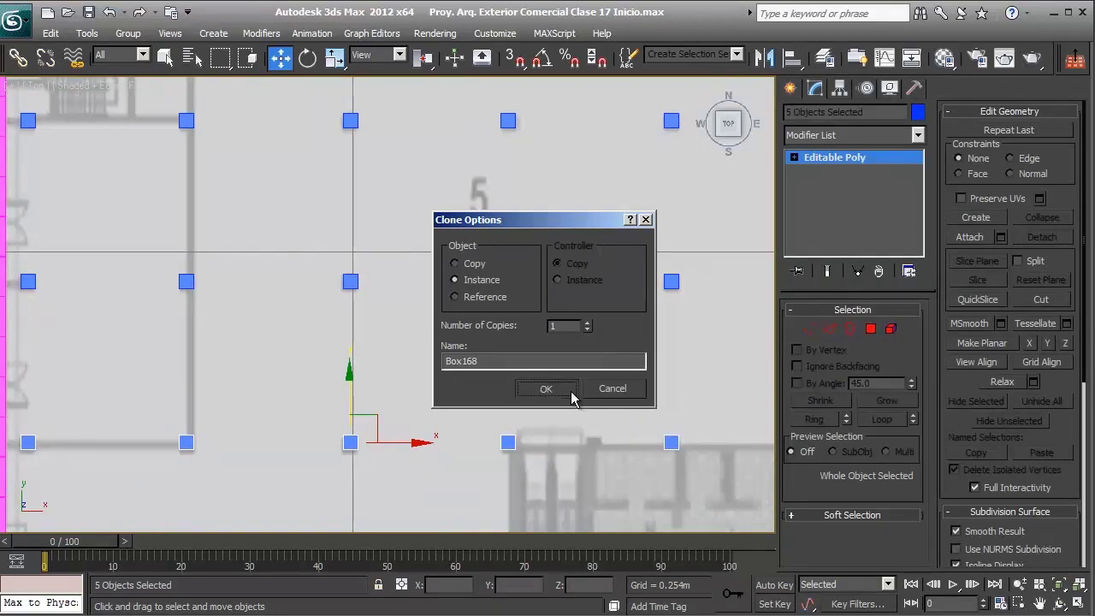
left_click(570, 390)
middle_click_drag(387, 401, 362, 249)
left_click_drag(324, 240, 338, 401, "shift")
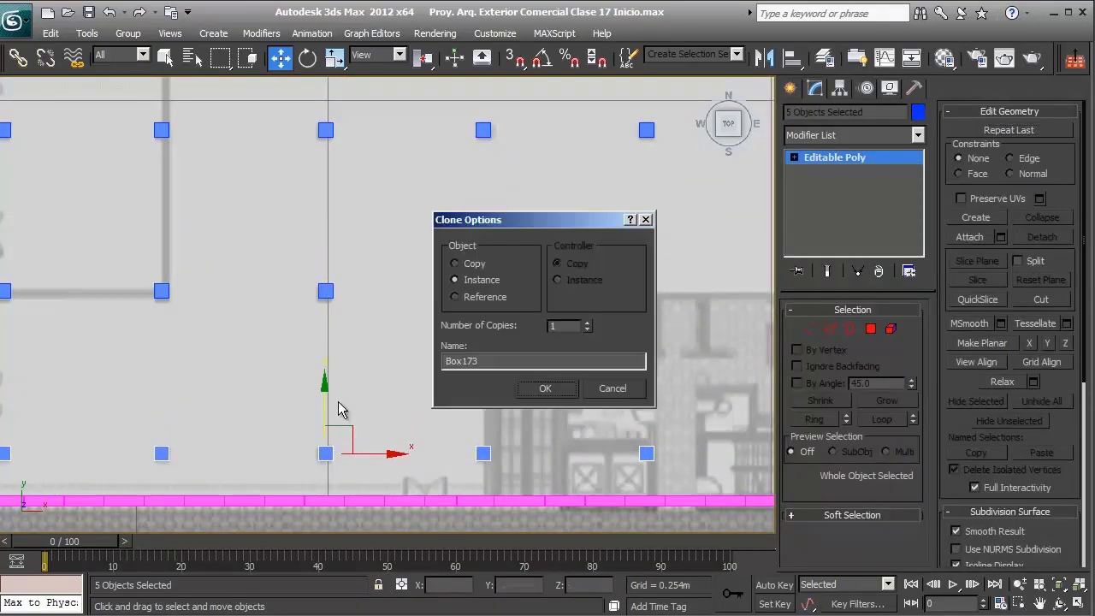
left_click(536, 393)
- Select one of the instanced columns near the building corner by the green-gridded terrace in the perspective view
key("p")
key("z")
middle_click_drag(558, 356, 474, 190, "alt")
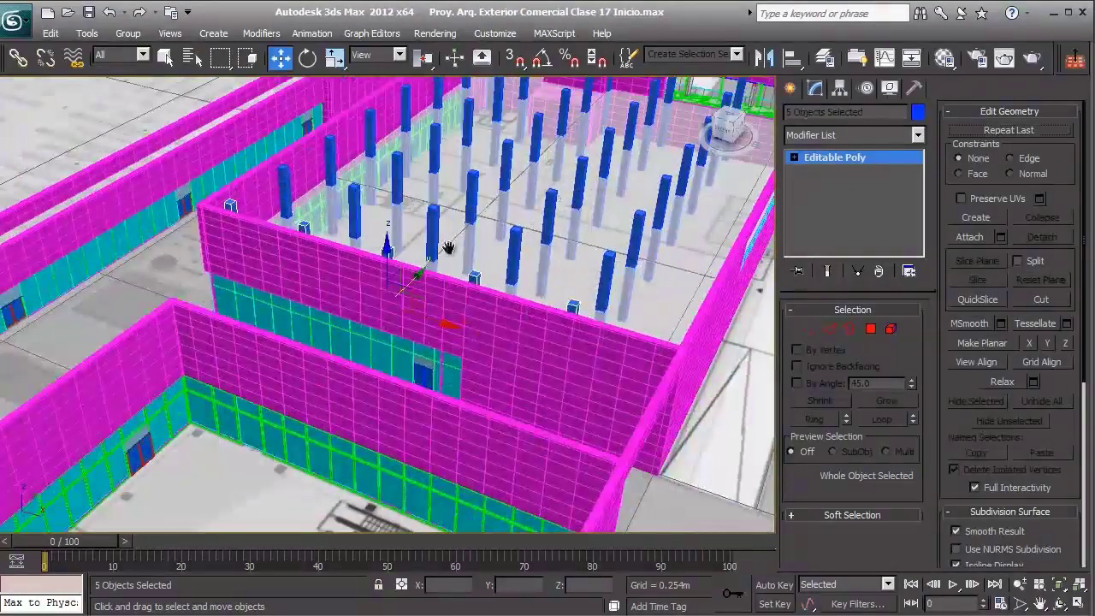
middle_click_drag(450, 248, 154, 368)
scroll(410, 389, "up", 3)
middle_click_drag(408, 316, 504, 193)
left_click(475, 231)
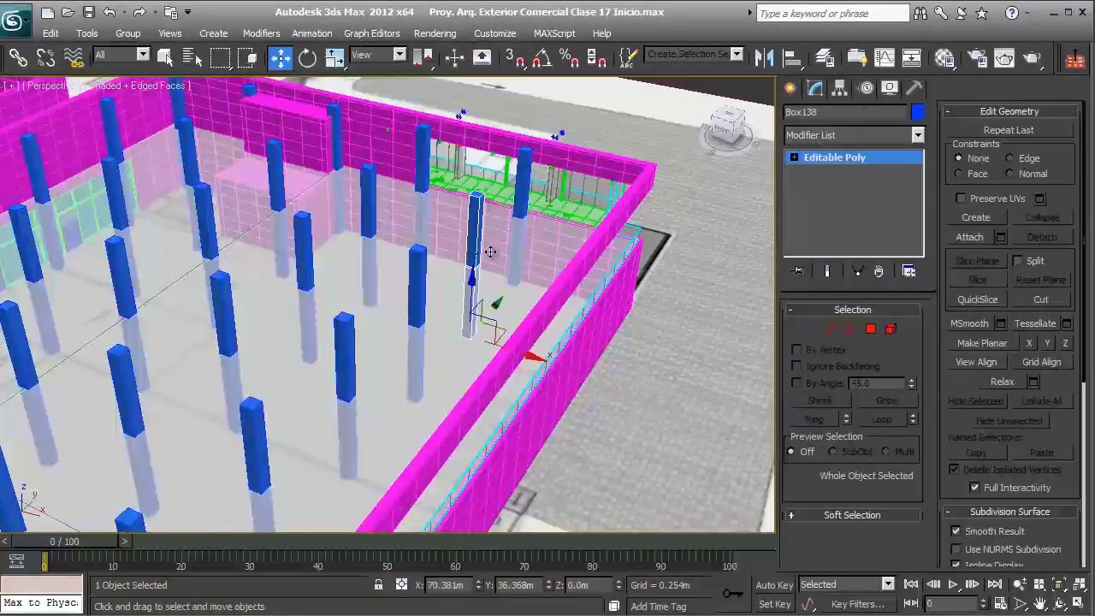
middle_click_drag(475, 231, 380, 309, "alt")
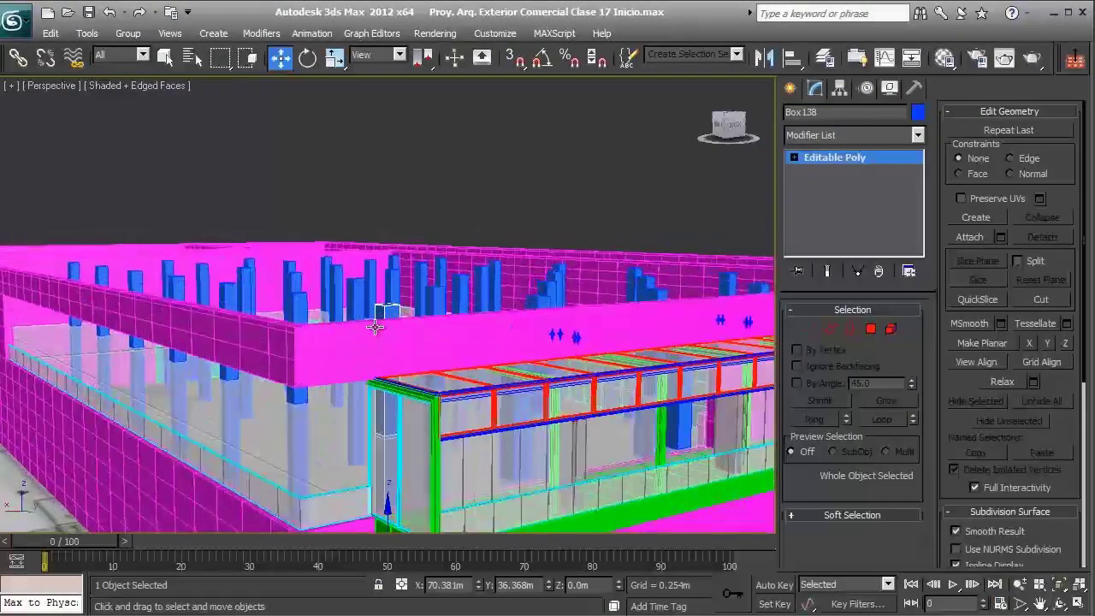
- Try to stretch the selected column upward by moving its four top vertices
left_click(809, 328)
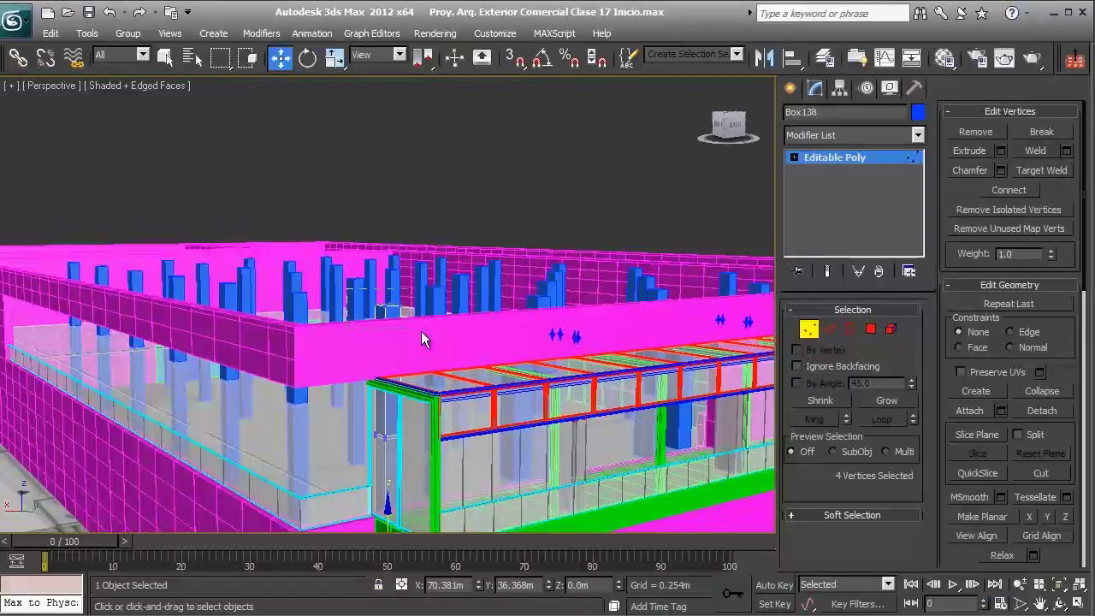
left_click_drag(347, 288, 422, 331)
left_click_drag(390, 248, 376, 97)
mouse_move(391, 181)
middle_mouse_down("alt")
mouse_move(468, 200)
mouse_move(385, 195)
middle_mouse_up("alt")
key("ctrl+z")
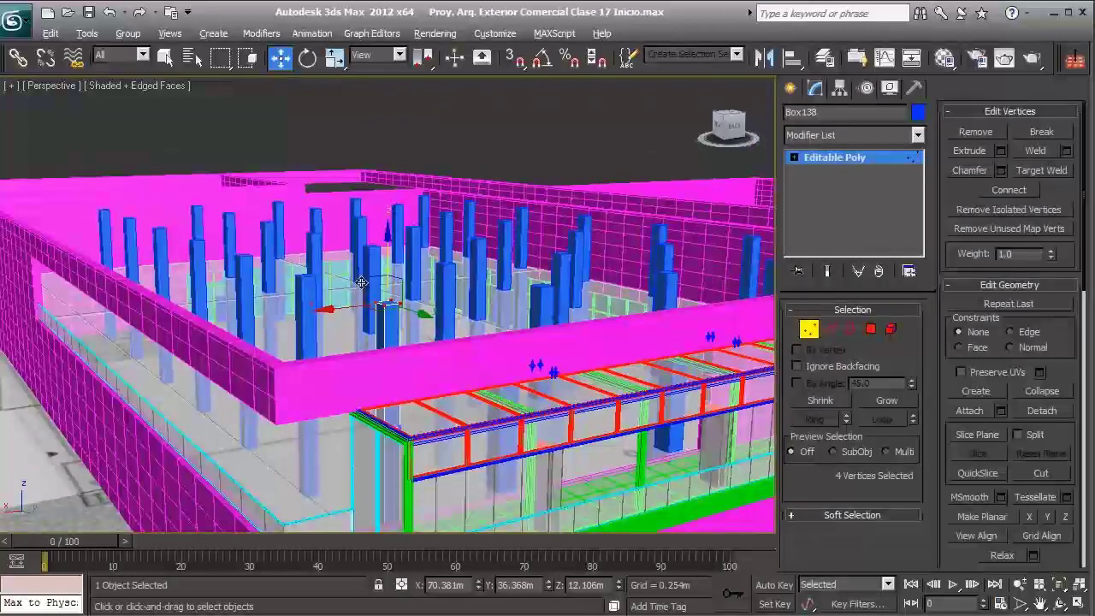
- Connect the four vertical edges of the column's upper section with one segment, keeping pinch and slide at 0
middle_click_drag(361, 282, 541, 402, "alt")
middle_click_drag(359, 406, 463, 403, "alt")
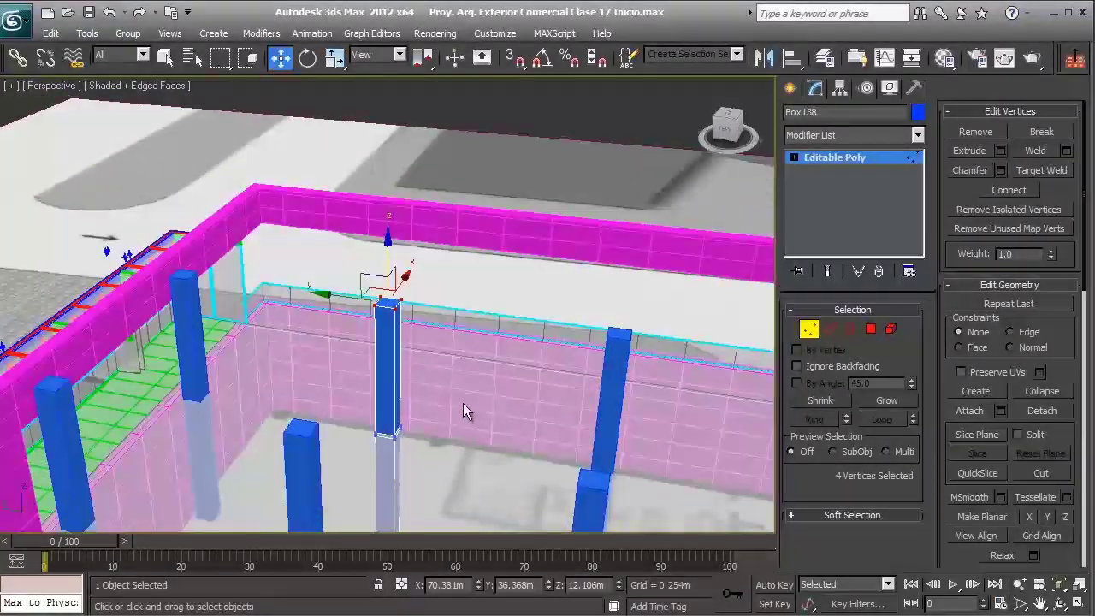
scroll(463, 403, "up", 2)
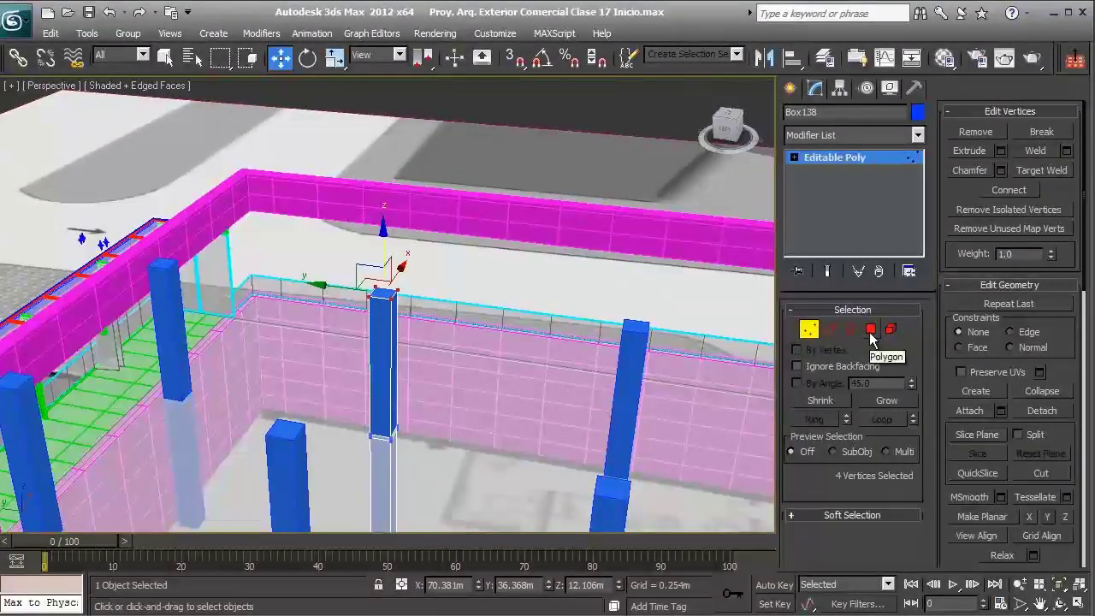
left_click(871, 330)
key("z")
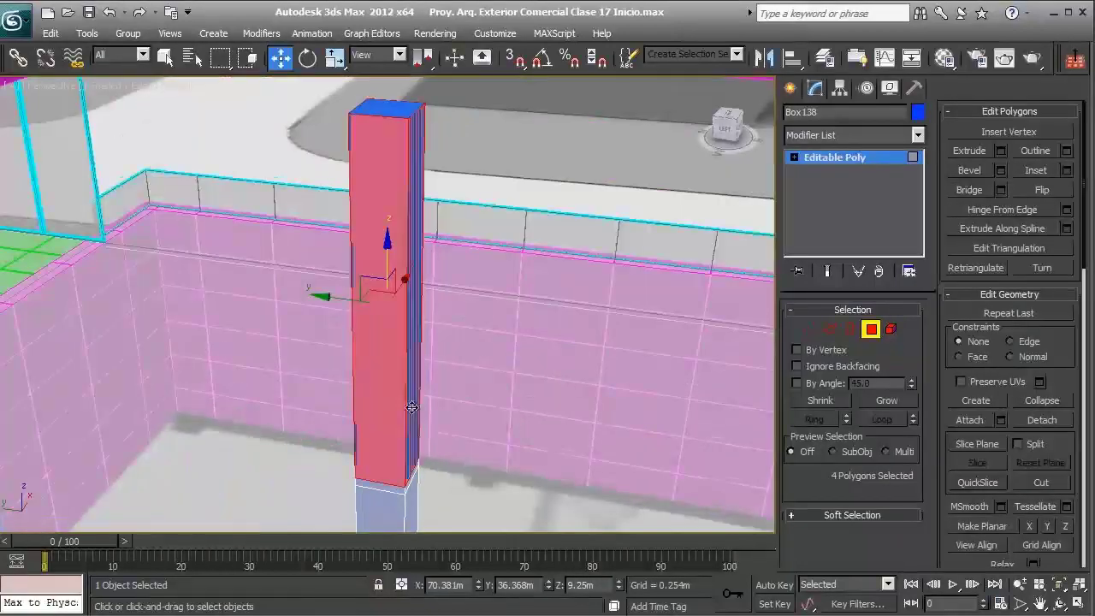
scroll(412, 407, "up", 2)
middle_click_drag(411, 407, 308, 278)
middle_click_drag(410, 315, 462, 295)
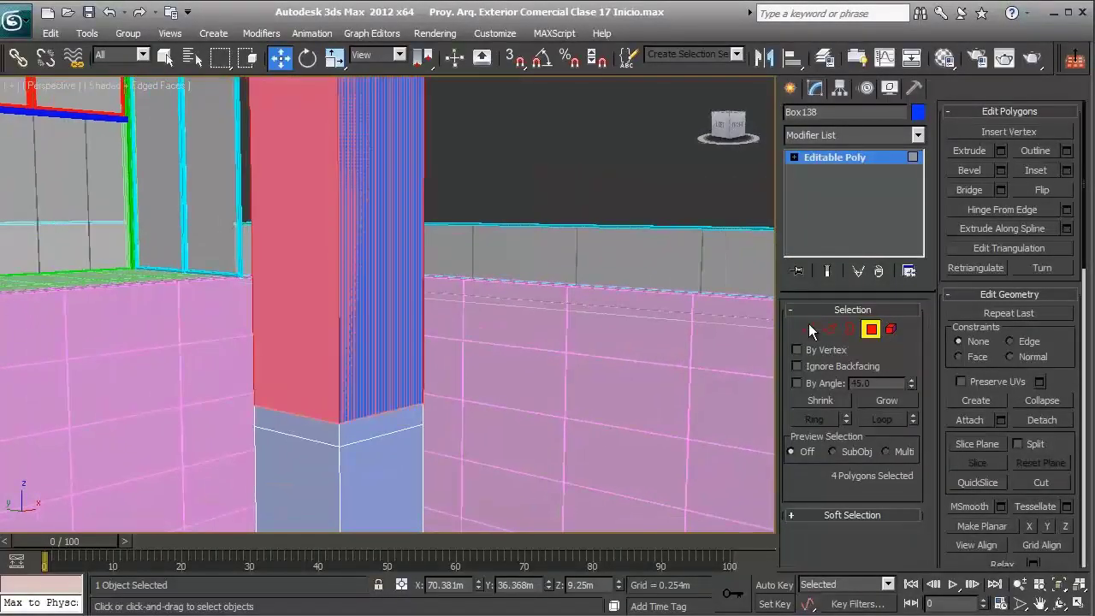
left_click(828, 329)
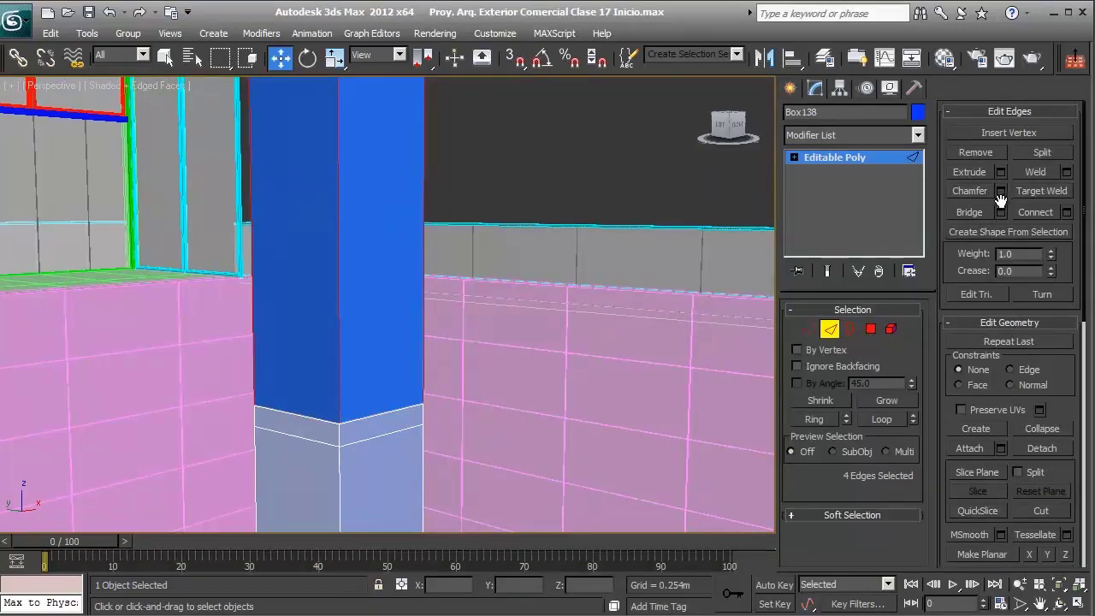
left_click(1066, 212)
middle_click_drag(496, 210, 353, 259, "alt")
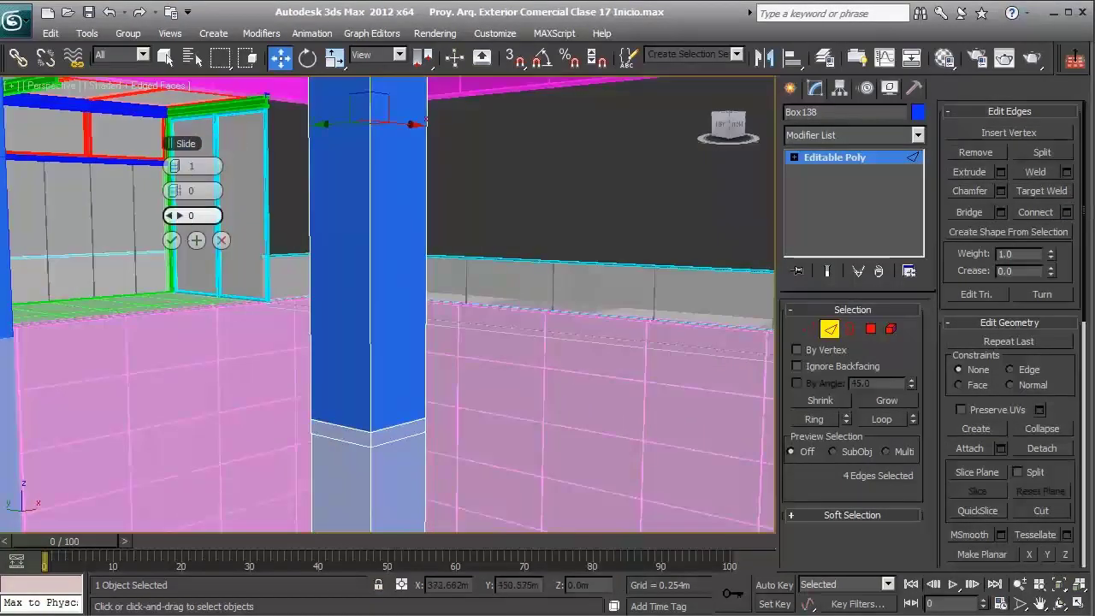
left_click(174, 236)
- Move the new edge loop down the column to just above the floor slab
middle_click_drag(349, 133, 367, 170)
left_click_drag(387, 125, 413, 353)
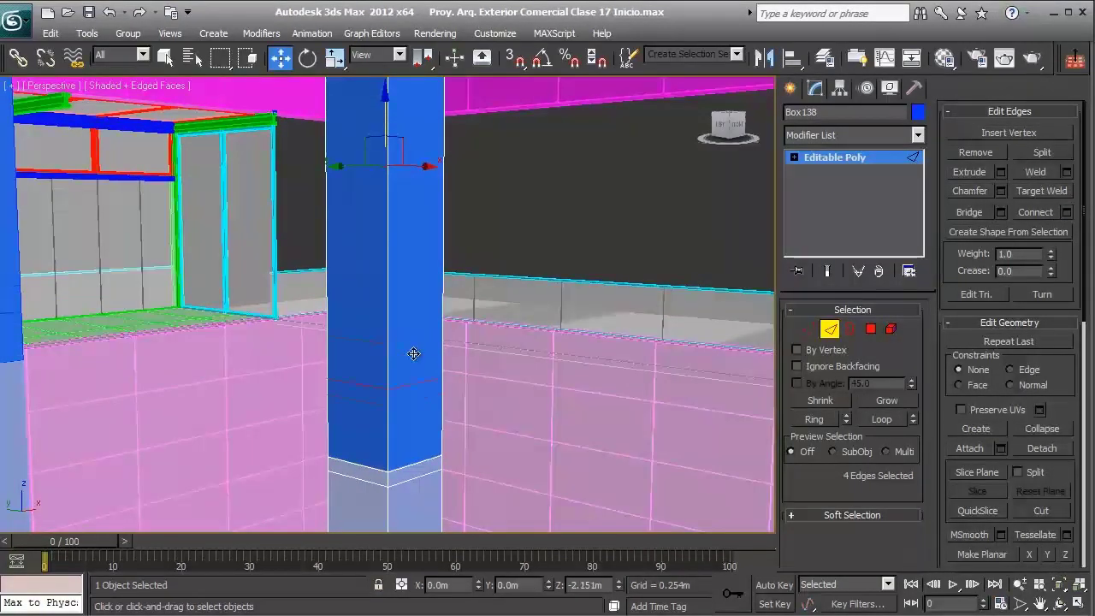
left_click_drag(416, 402, 416, 402)
- Connect the vertical edges above that loop and raise the second edge loop to just below the column's top
middle_click_drag(440, 225, 462, 310)
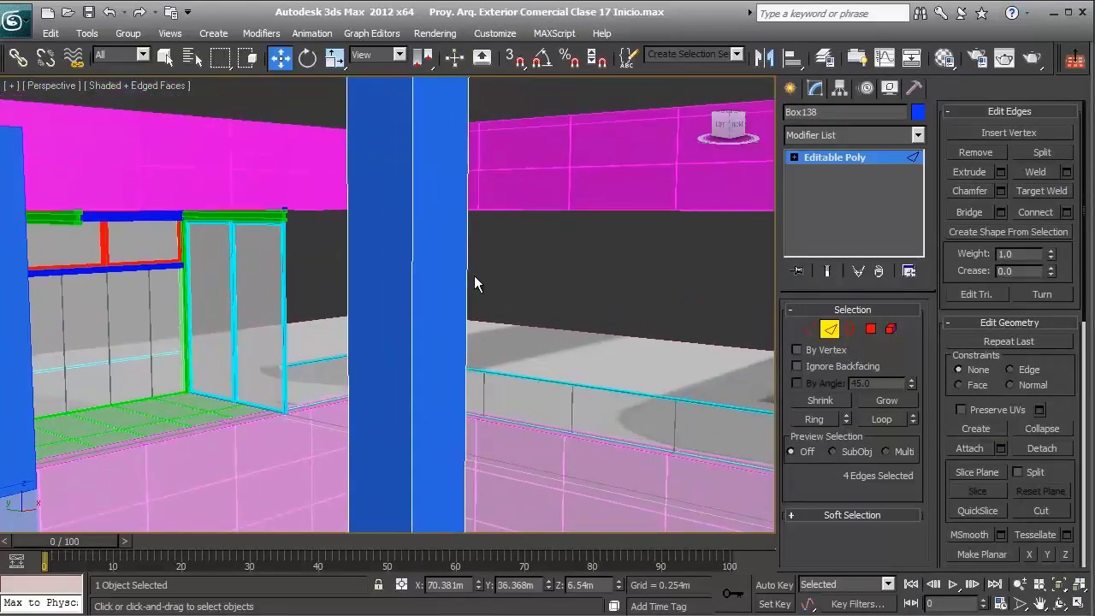
left_click_drag(557, 204, 258, 287)
middle_click_drag(404, 323, 383, 391)
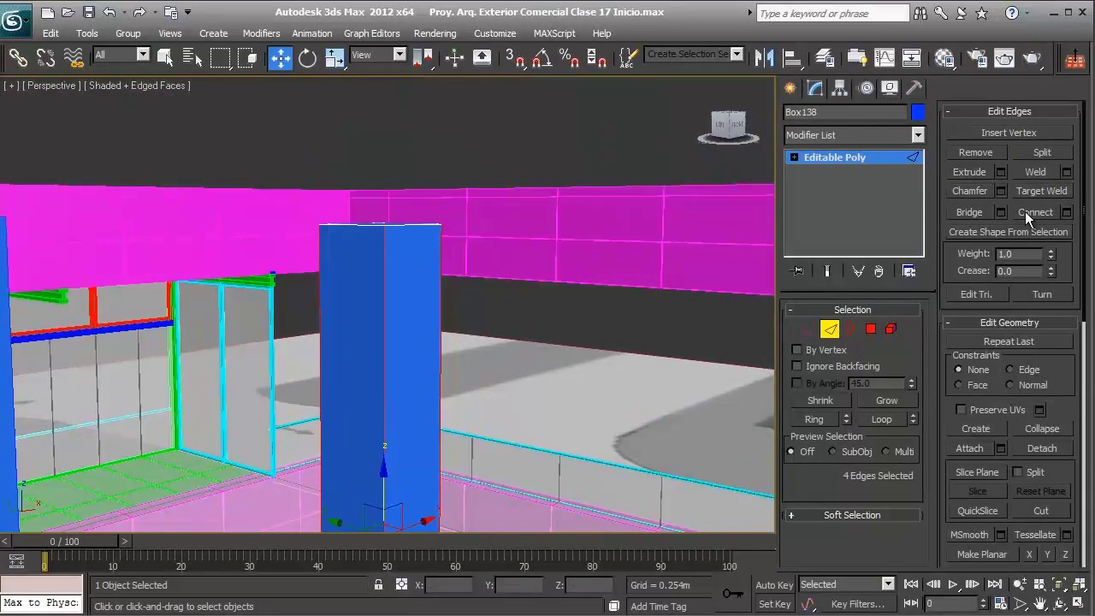
left_click(1029, 214)
left_click_drag(378, 467, 380, 196)
- Extrude the four side polygons between the two edge loops by Local Normal with a height of 0.101 m
left_click(871, 332)
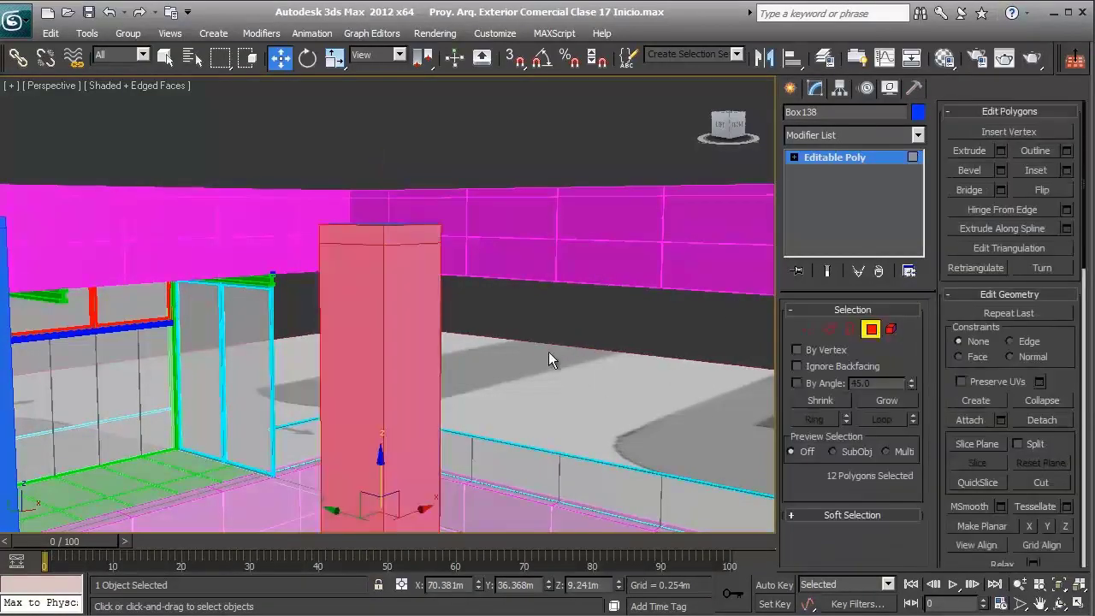
left_click_drag(550, 354, 231, 454)
mouse_move(418, 419)
middle_mouse_down()
mouse_move(400, 364)
mouse_move(432, 440)
mouse_move(368, 360)
middle_mouse_up()
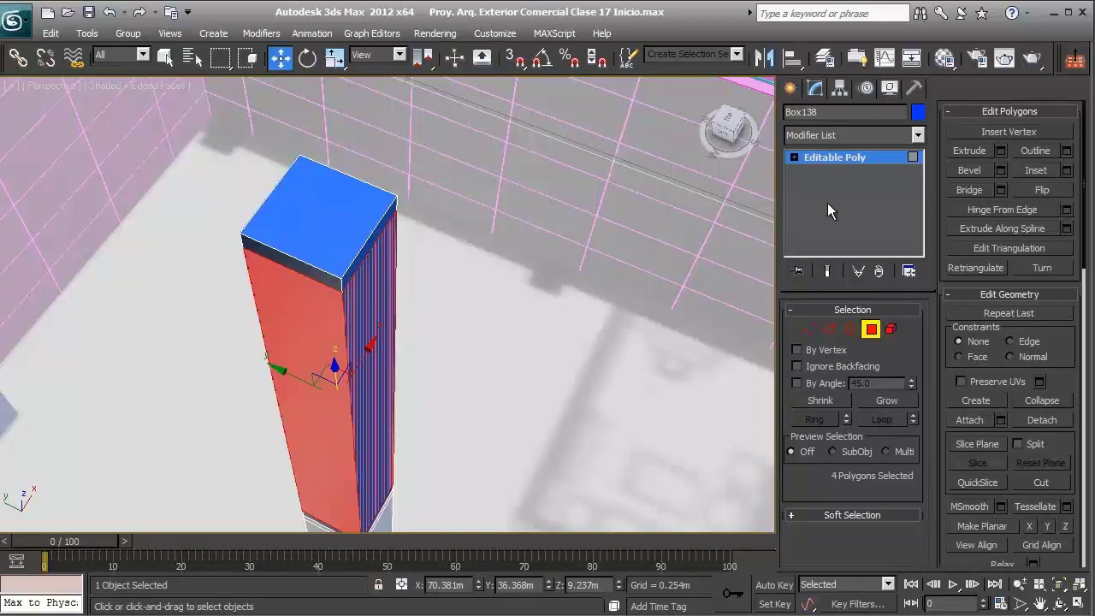
left_click(1000, 153)
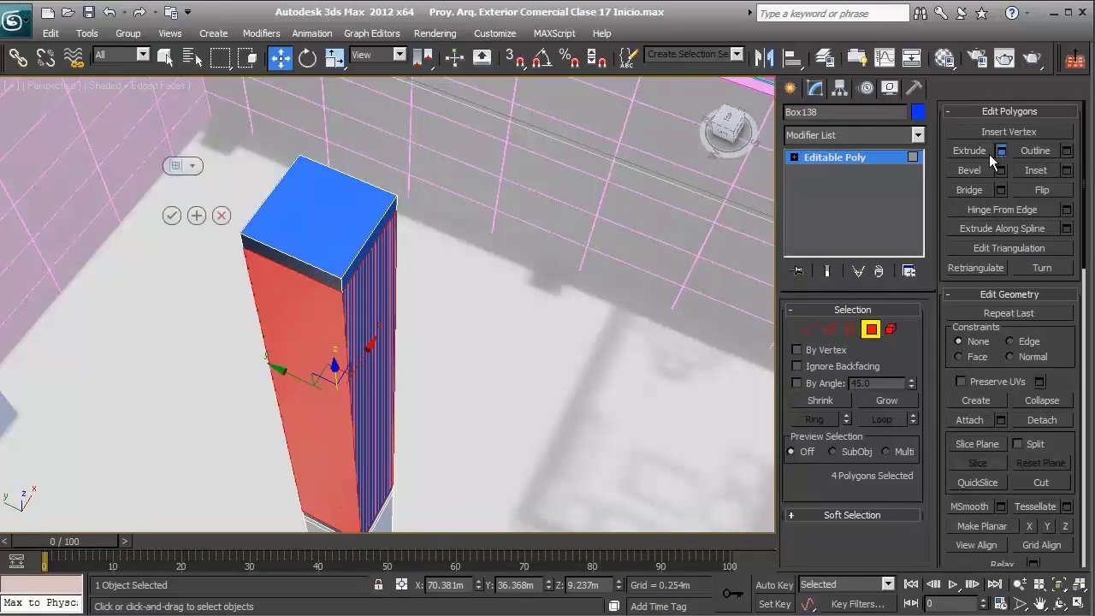
left_click(178, 165)
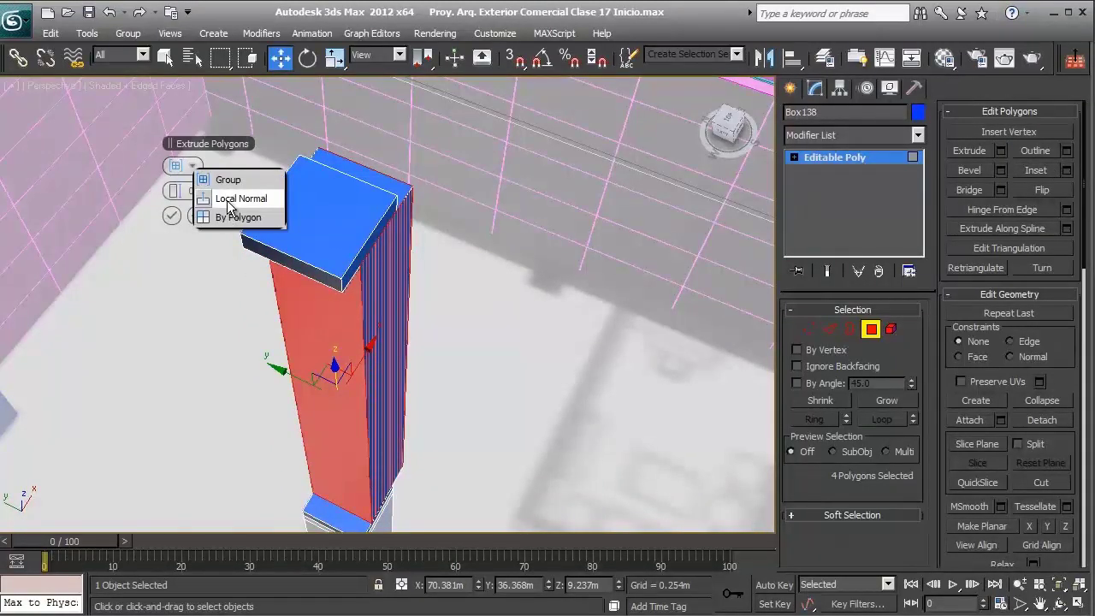
left_click(239, 198)
left_click_drag(184, 196, 152, 167)
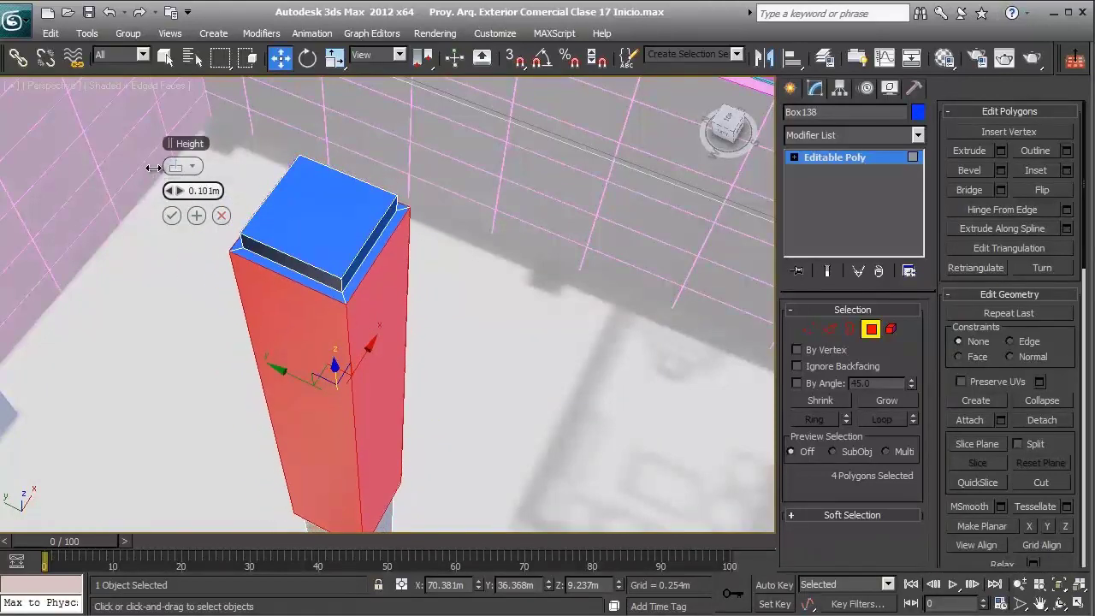
left_click(171, 215)
middle_click_drag(410, 382, 350, 313, "alt")
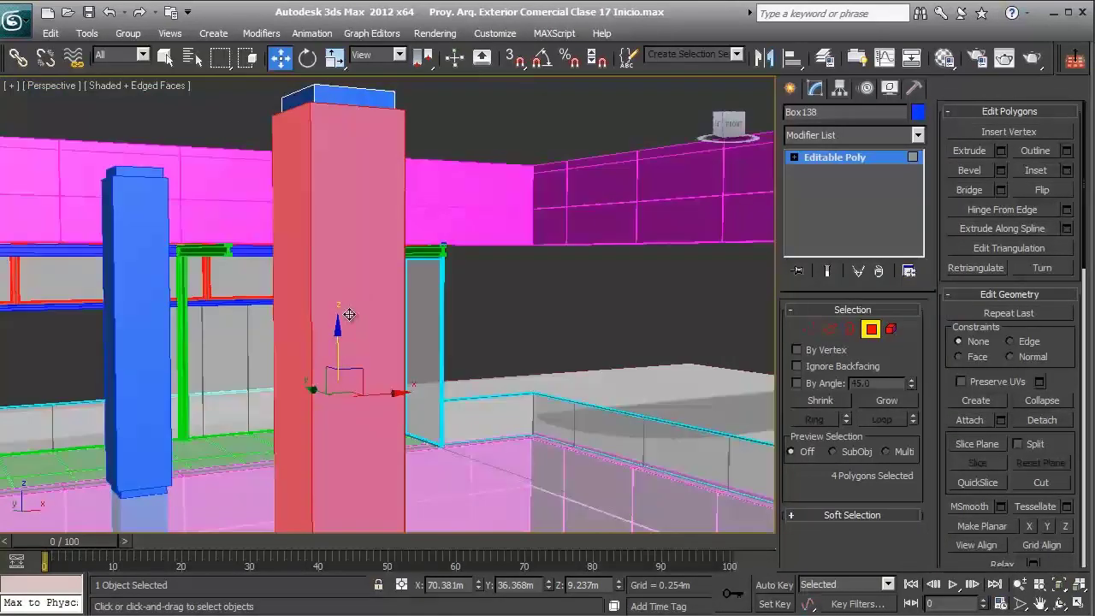
middle_click_drag(395, 457, 346, 363)
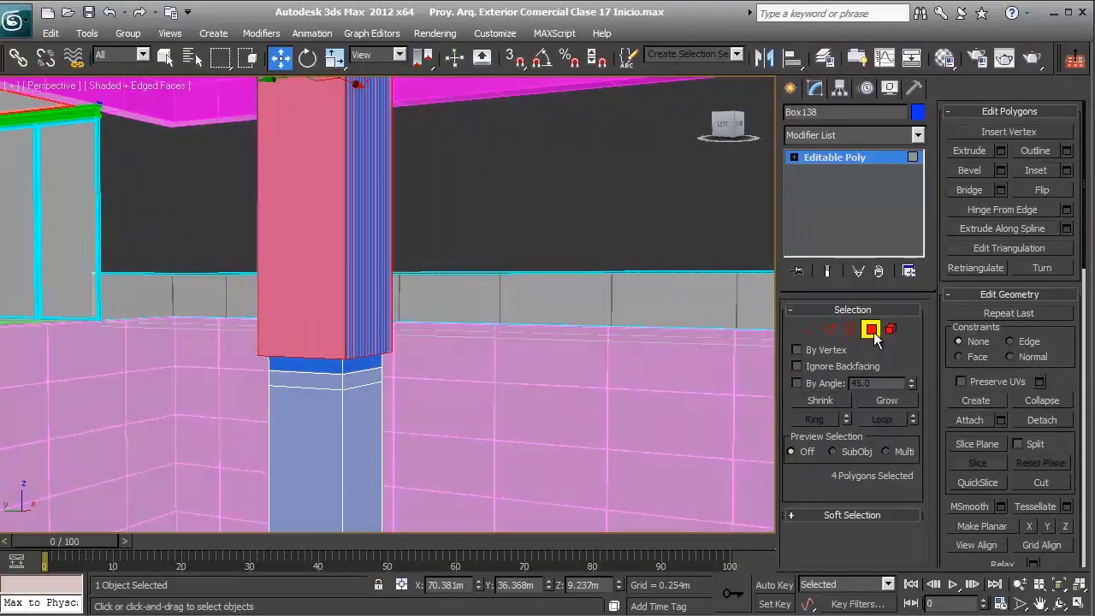
left_click(872, 332)
- Examine the thickened upper shafts on the selected column and its neighbouring instances from several angles and distances
middle_click_drag(415, 346, 523, 326)
scroll(524, 326, "down", 2)
scroll(445, 310, "down", 2)
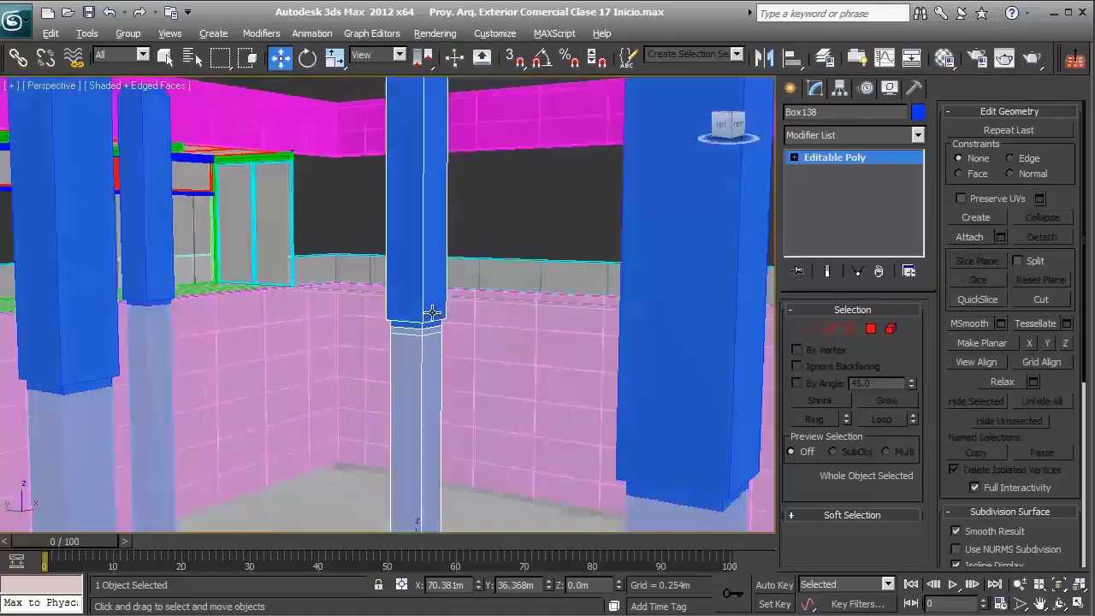
middle_click_drag(432, 312, 166, 416, "alt")
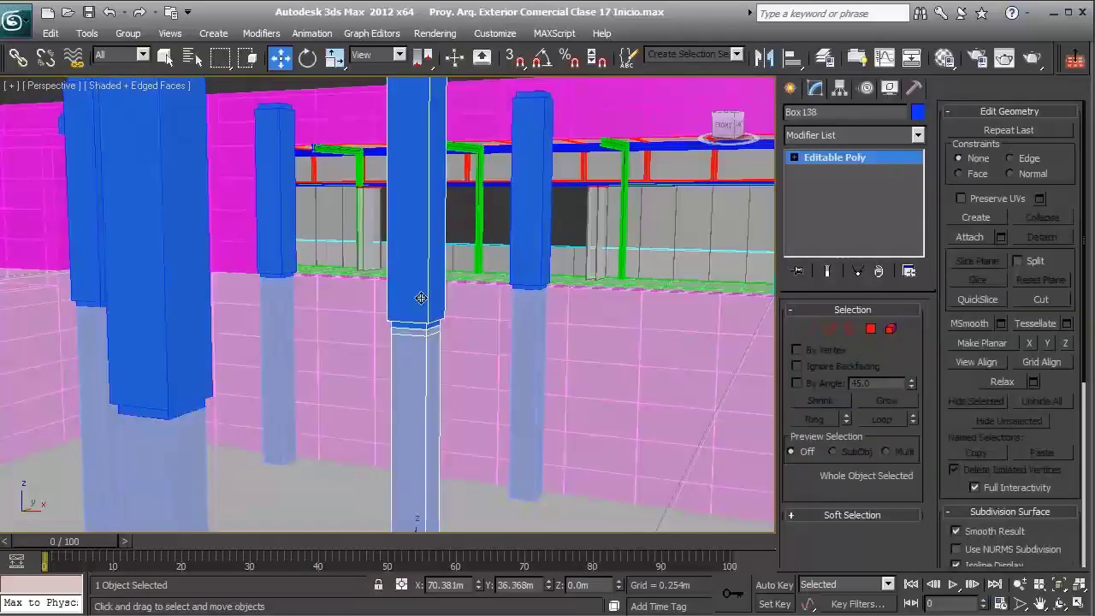
middle_click_drag(391, 225, 369, 304, "alt")
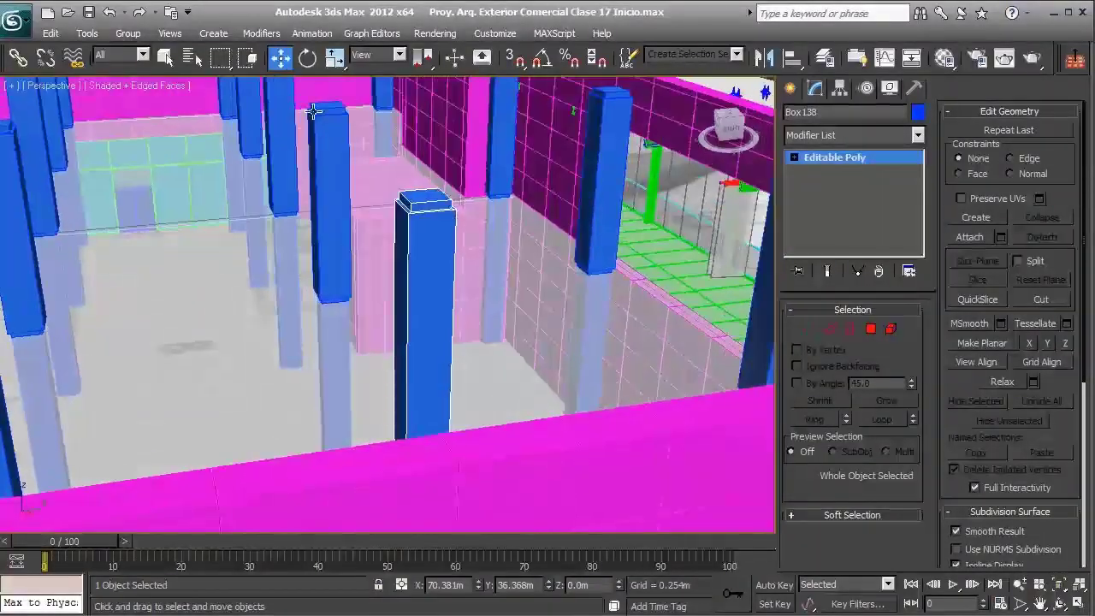
middle_click_drag(314, 112, 505, 265, "alt")
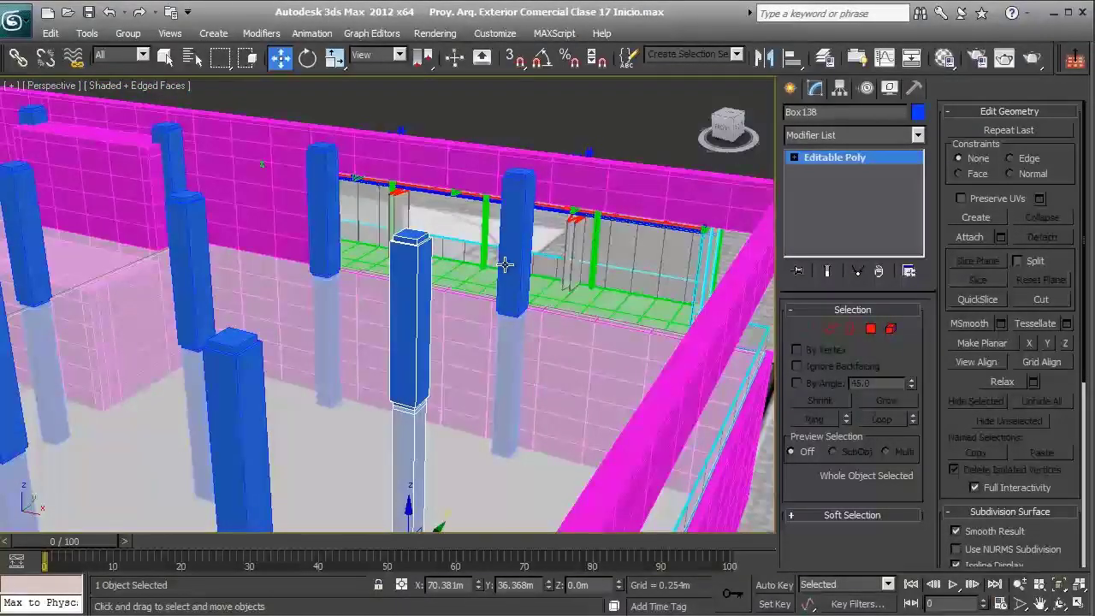
scroll(496, 227, "up", 3)
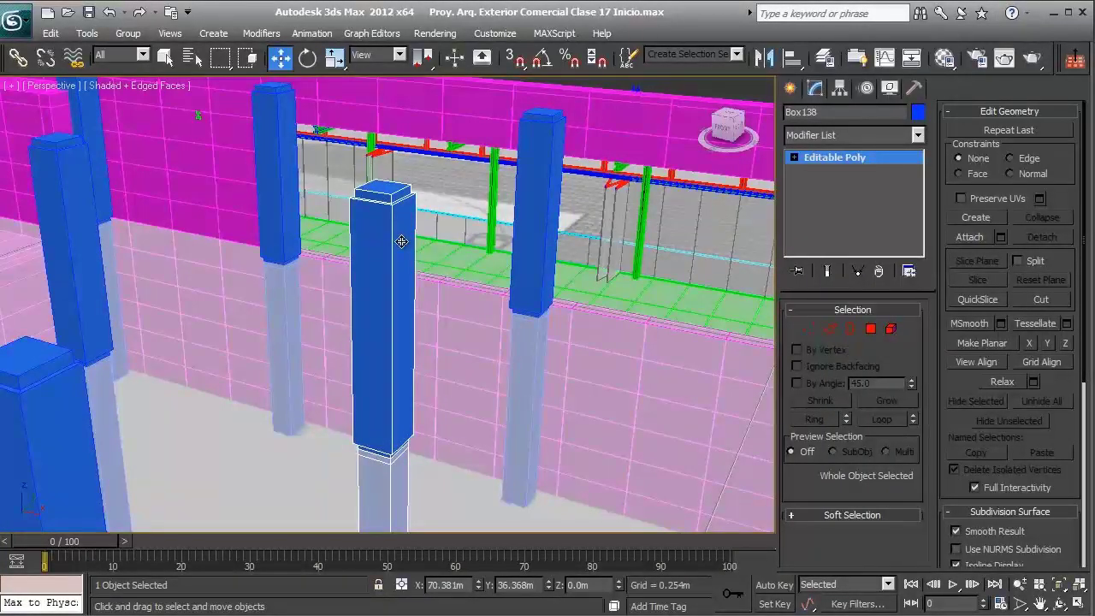
scroll(399, 247, "down", 5)
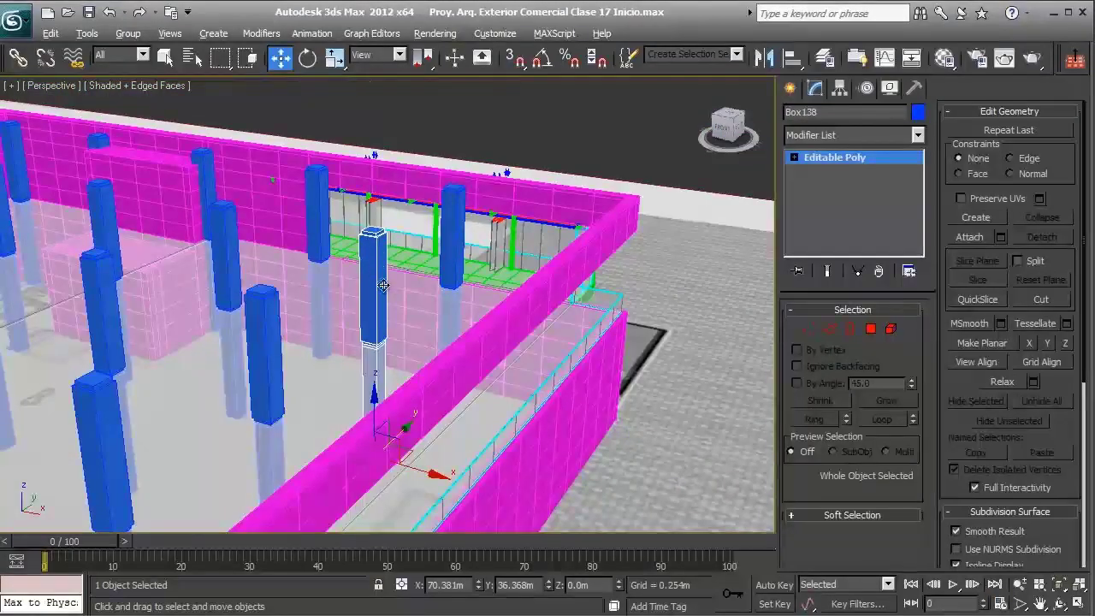
scroll(381, 286, "up", 3)
scroll(430, 337, "up", 4)
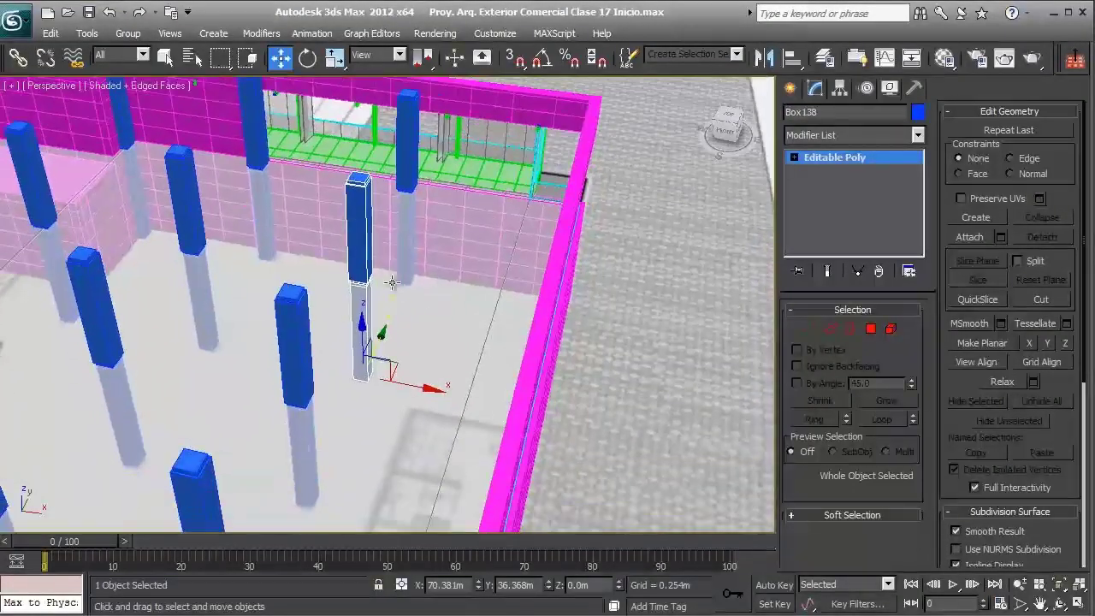
mouse_move(392, 310)
middle_mouse_down()
mouse_move(409, 376)
mouse_move(404, 322)
middle_mouse_up()
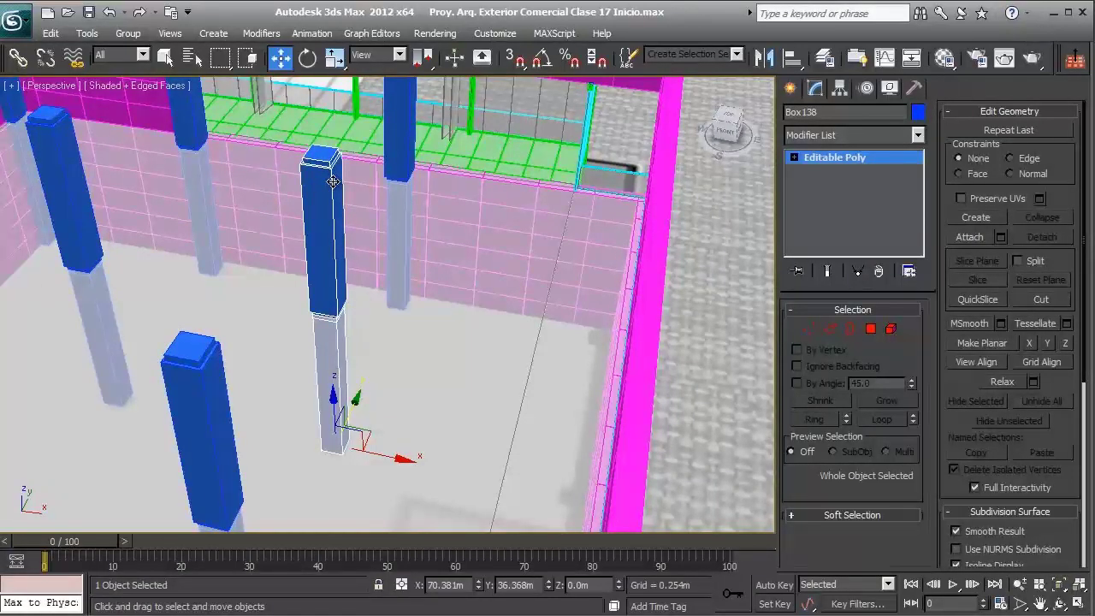
- Draw a cylinder with a radius of about 0.41 m and a height of about 12.3 m beside the square column
left_click(789, 89)
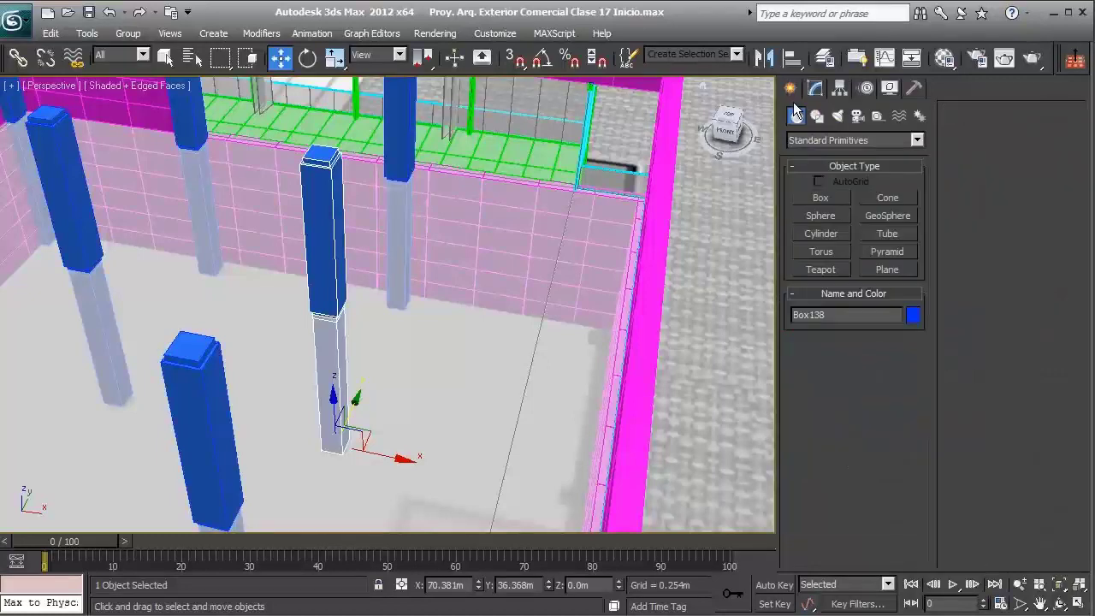
left_click(822, 233)
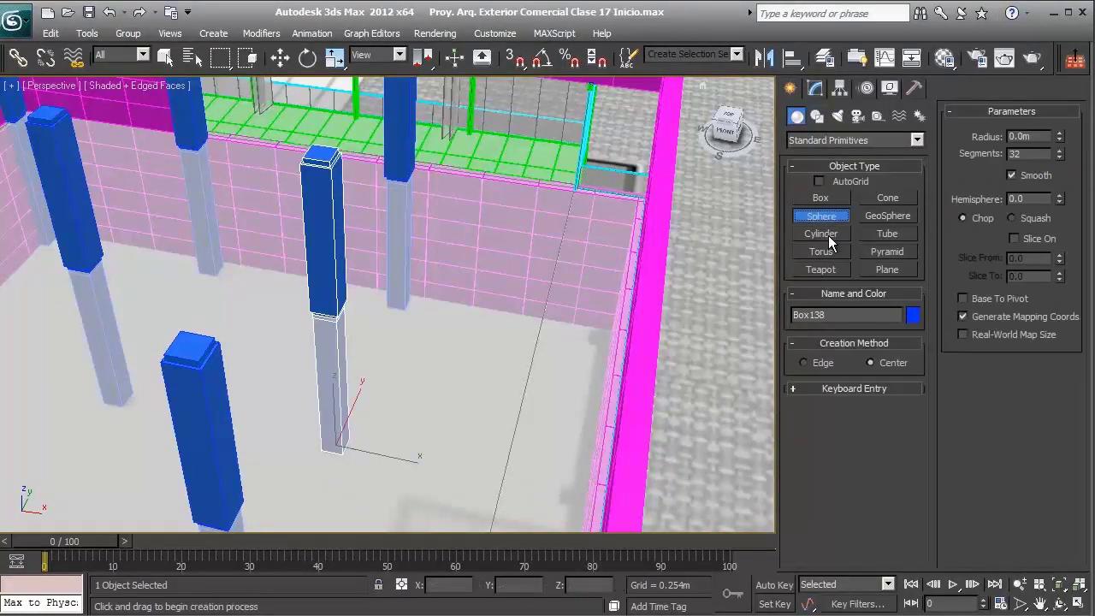
left_click_drag(465, 417, 468, 420)
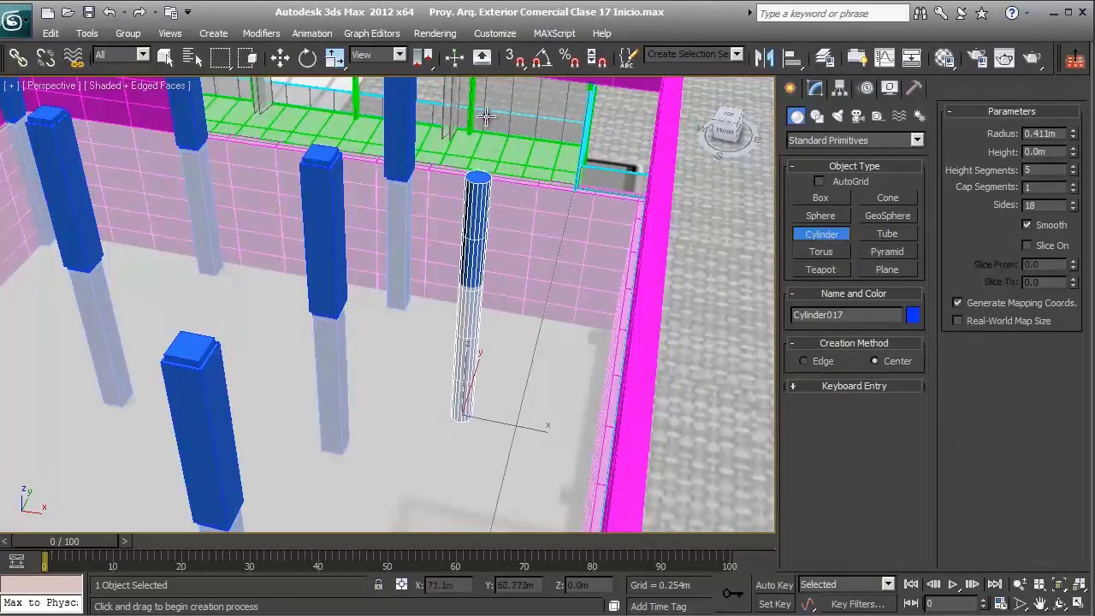
key("w")
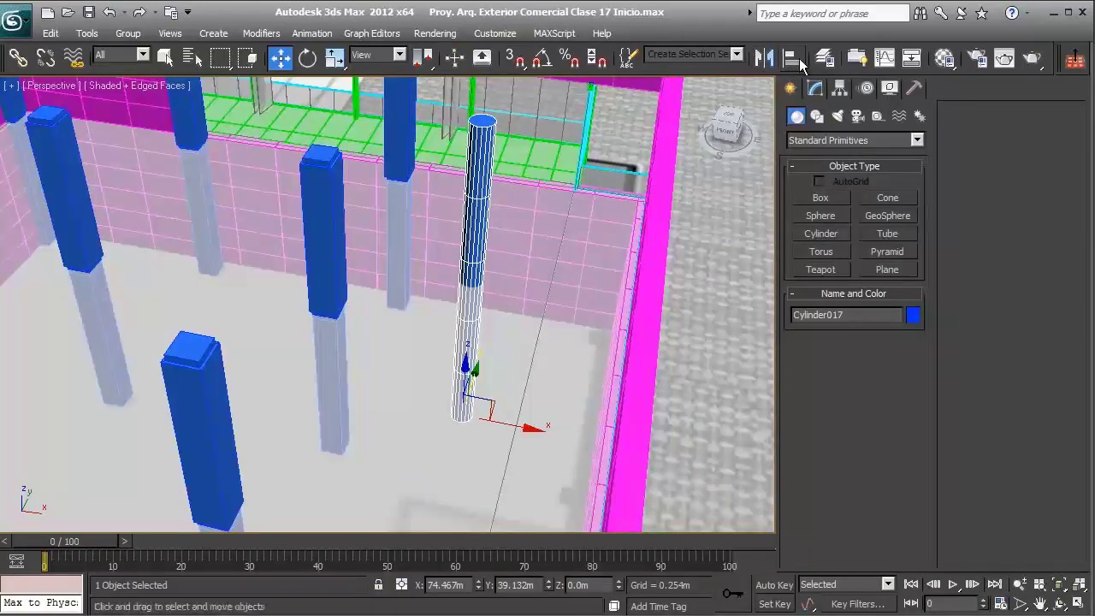
- Align the cylinder to the square column in X, Y and Z, pivot point to pivot point
left_click(794, 58)
left_click(321, 208)
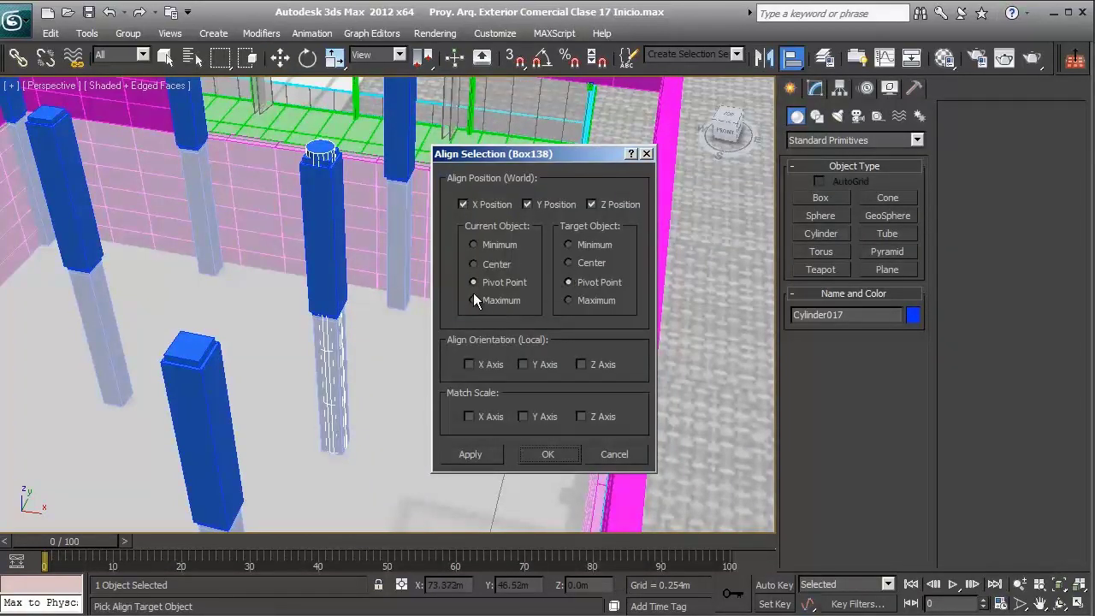
left_click(546, 453)
middle_click_drag(399, 420, 470, 423)
scroll(466, 404, "up", 3)
middle_click_drag(283, 144, 309, 191)
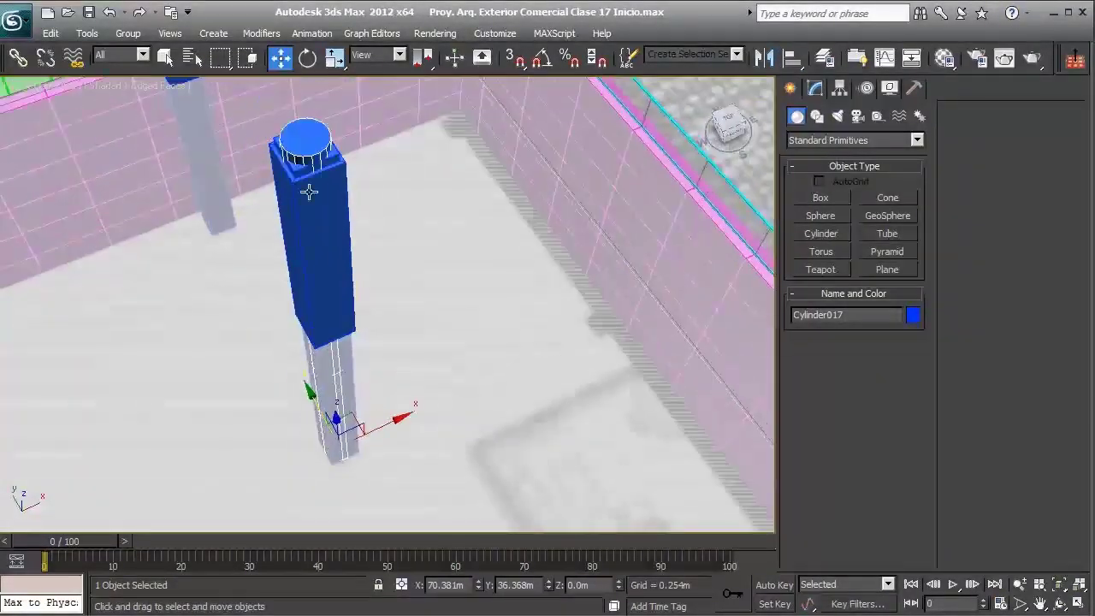
left_click(317, 234)
left_click_drag(386, 426, 477, 394)
key("ctrl+z")
- Change the cylinder's object color to the yellow custom color
middle_click_drag(358, 266, 461, 283, "alt")
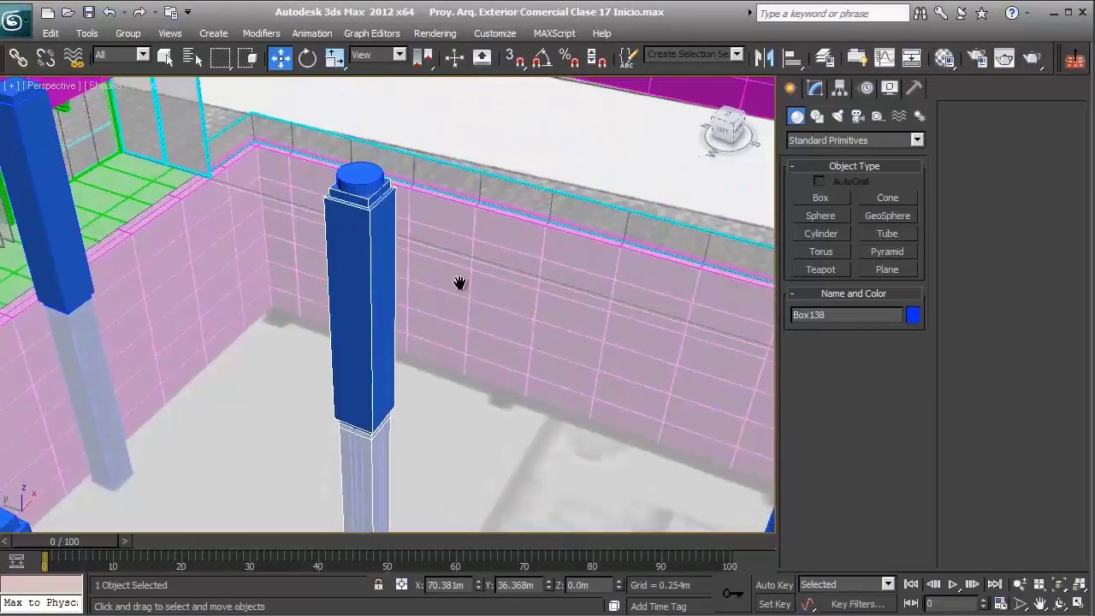
left_click(356, 177)
left_click(912, 315)
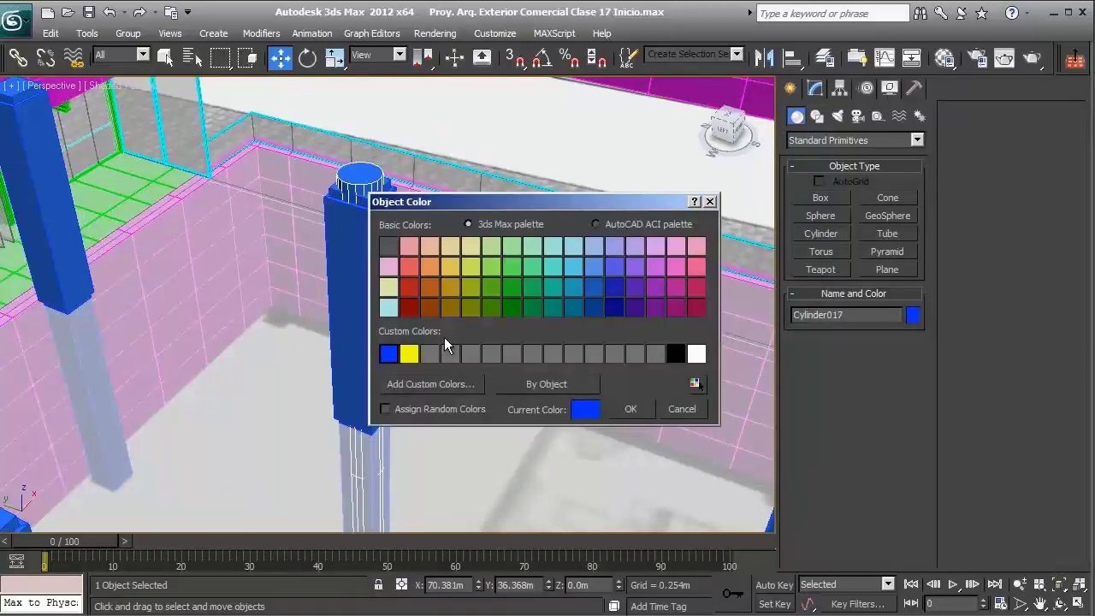
left_click(408, 353)
left_click(630, 409)
- Enlarge the cylinder's radius to about 0.616 m and reduce its height segments to 1
mouse_move(496, 330)
middle_mouse_down("alt")
mouse_move(298, 345)
mouse_move(479, 338)
middle_mouse_up("alt")
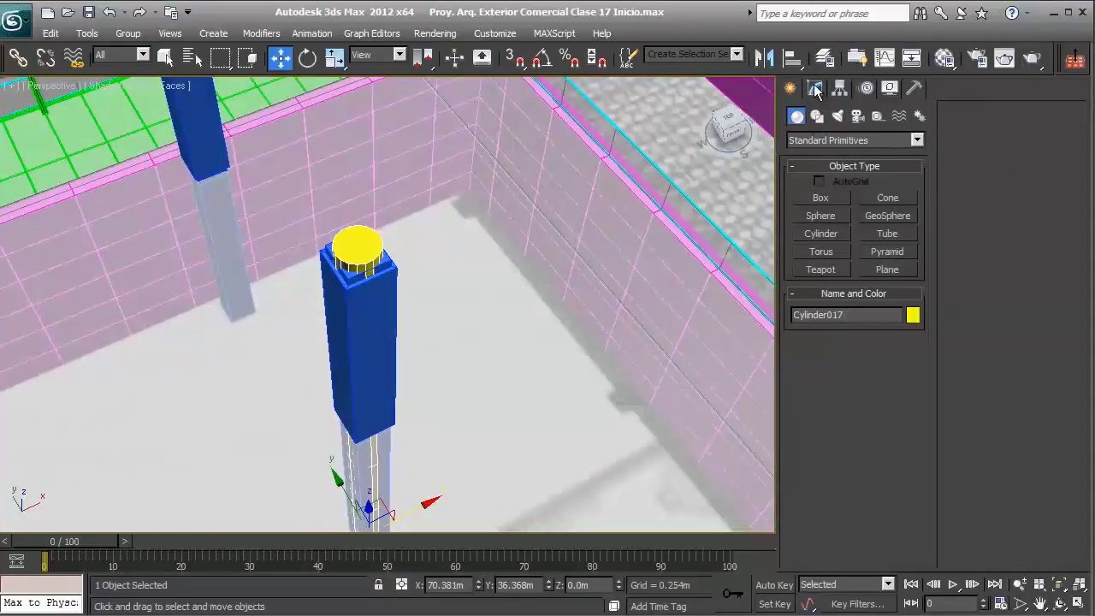
left_click(815, 89)
left_click_drag(914, 336, 909, 293)
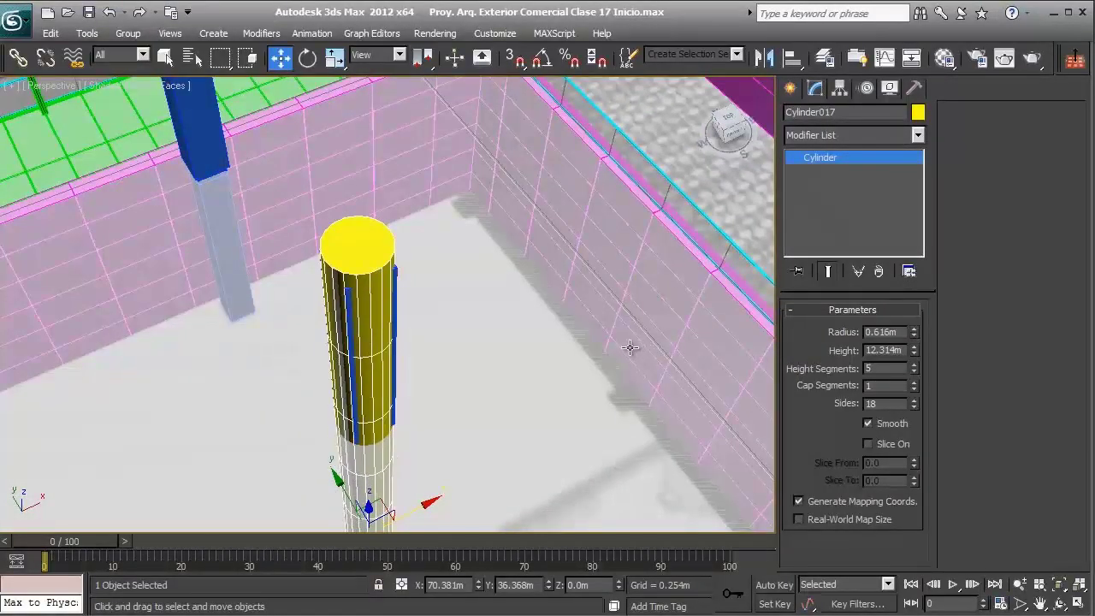
right_click(914, 372)
middle_click_drag(604, 369, 524, 298, "alt")
- Convert the yellow cylinder to an editable poly
right_click(523, 296)
mouse_move(646, 453)
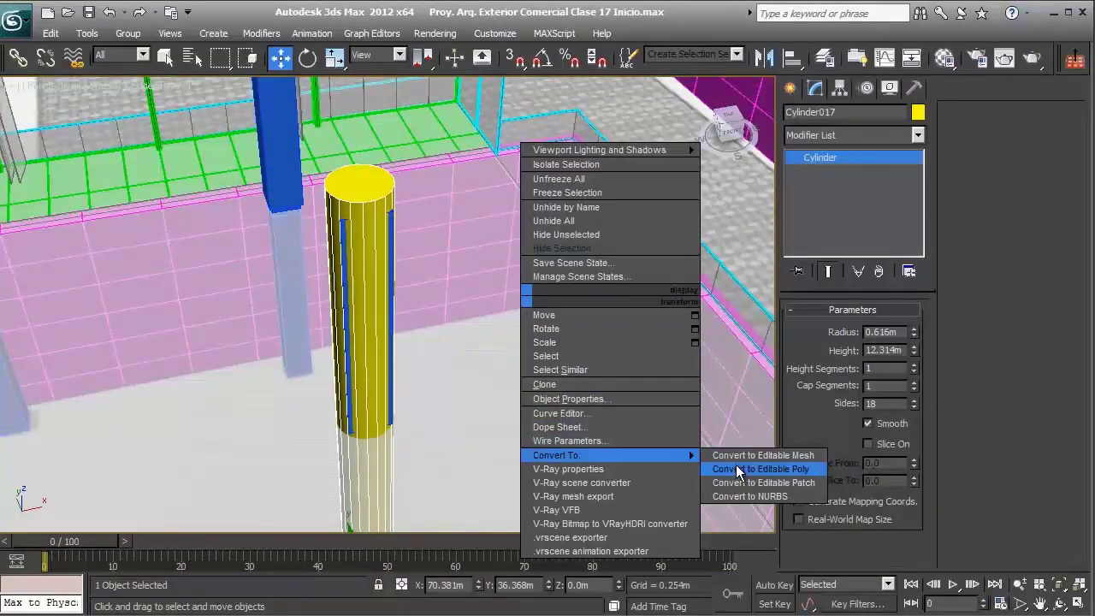
left_click(753, 469)
- Select the square column inside the cylinder and pick its entire geometry at element level
middle_click_drag(599, 385, 525, 345, "alt")
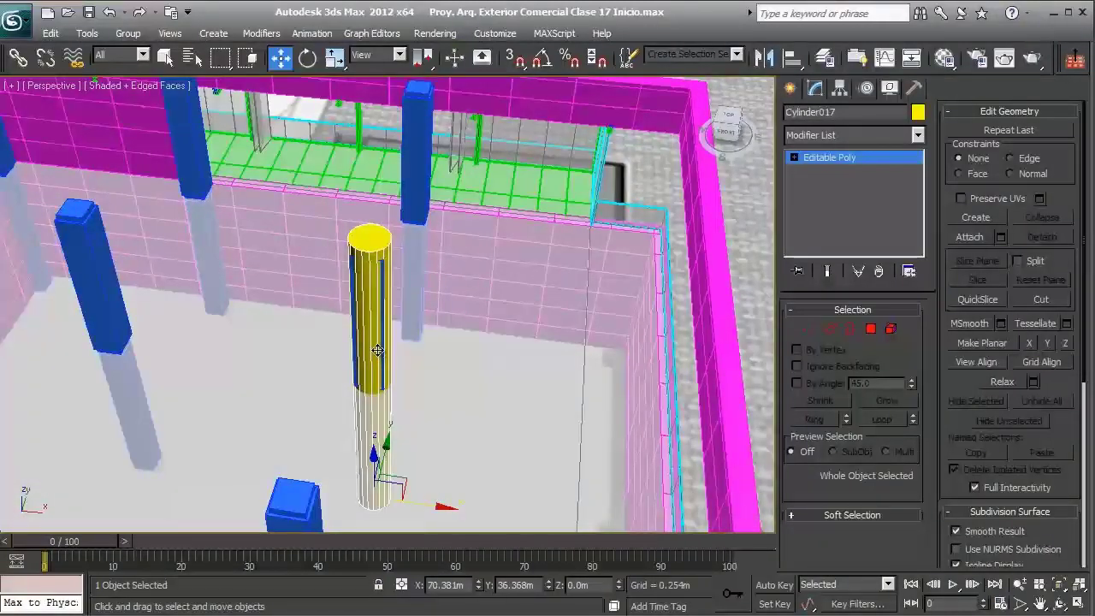
scroll(355, 249, "up", 4)
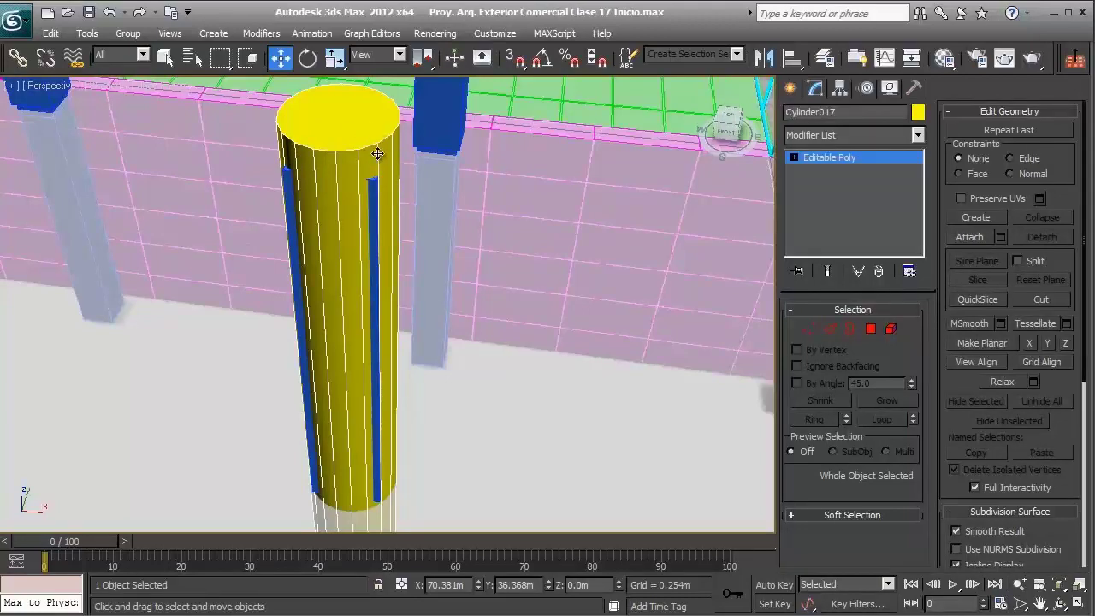
scroll(377, 153, "down", 4)
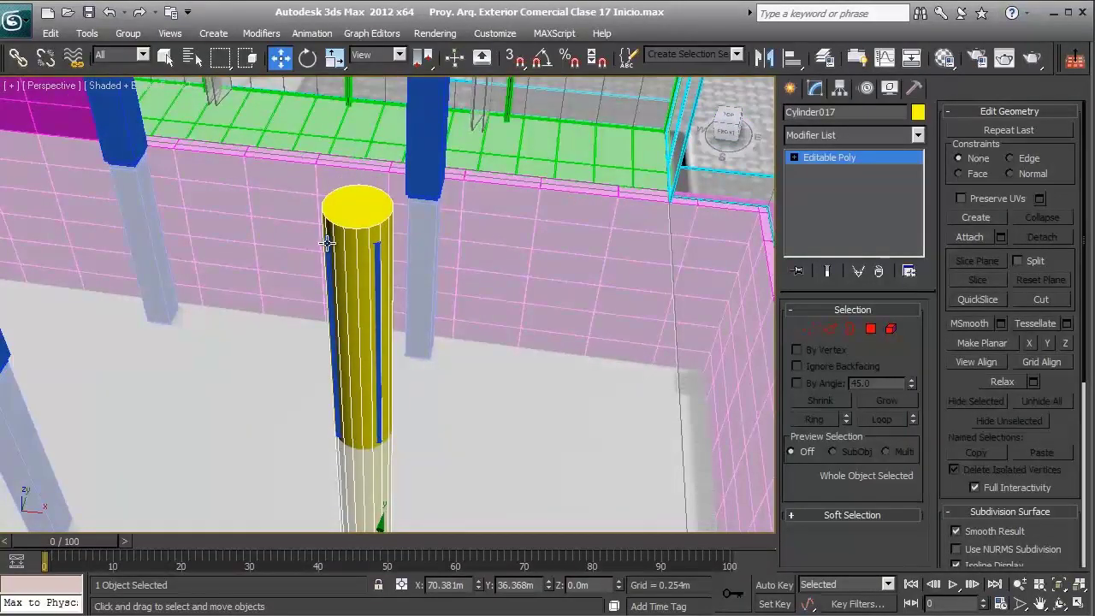
left_click(328, 244)
scroll(386, 280, "down", 3)
middle_click_drag(367, 291, 382, 254)
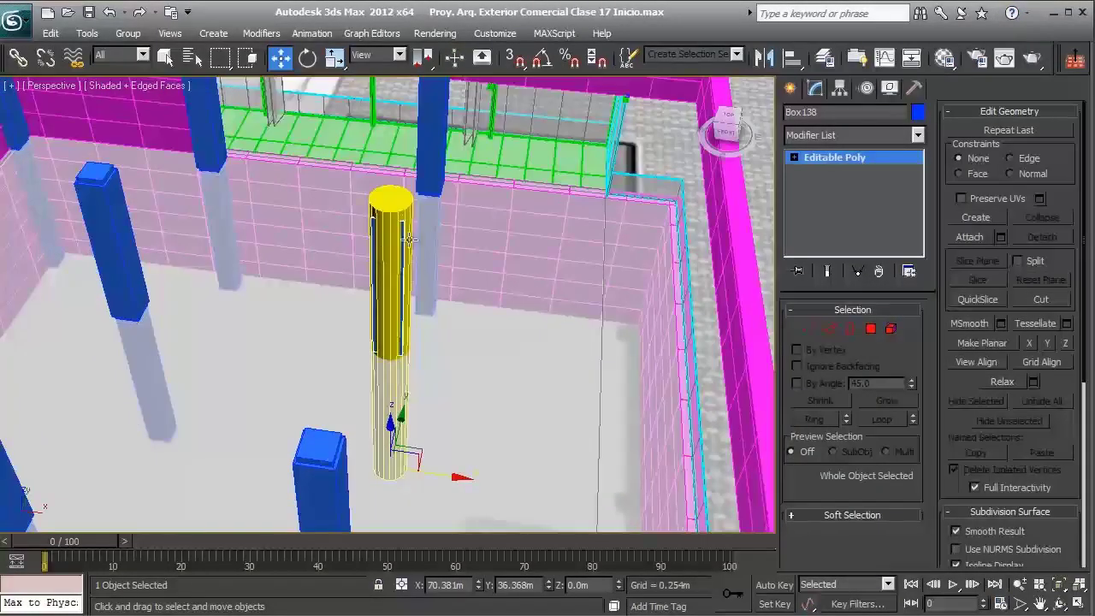
left_click(890, 329)
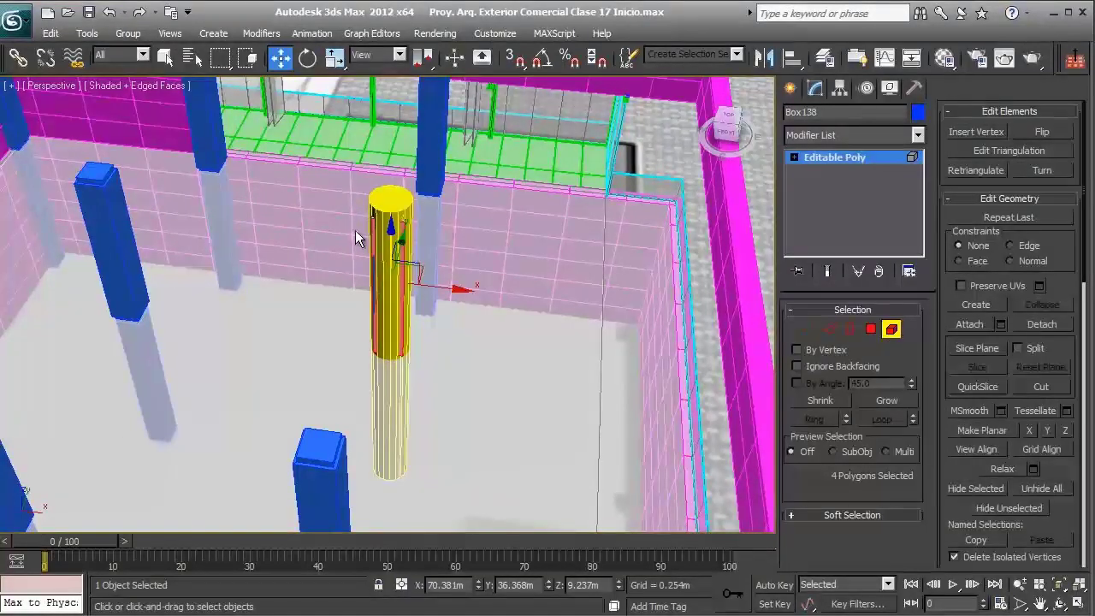
left_click_drag(563, 191, 320, 517)
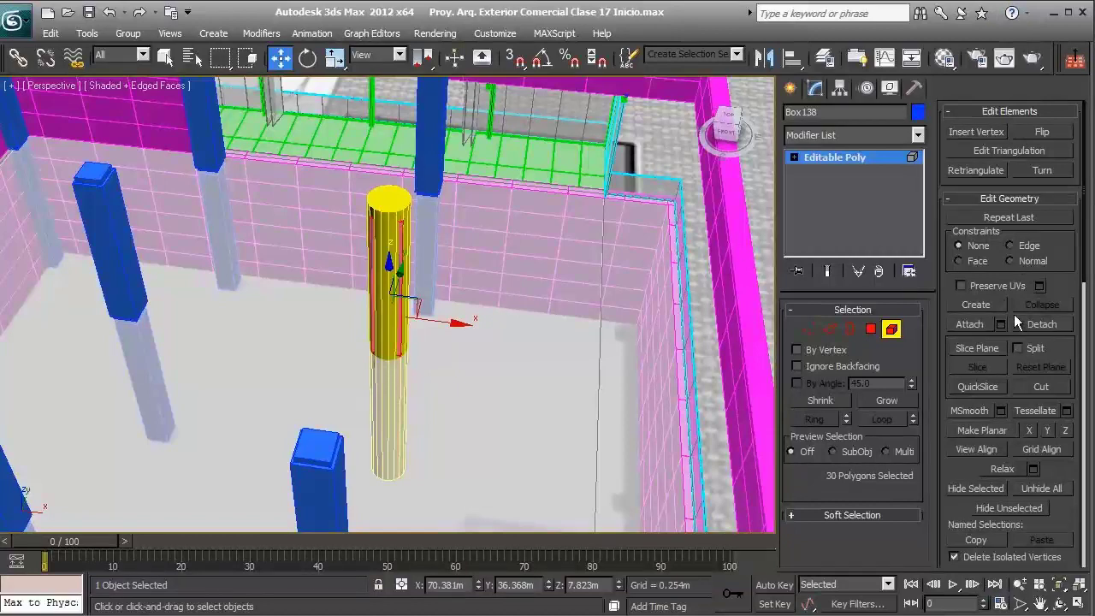
- Attach the yellow cylinder to the square column
left_click(970, 324)
middle_click_drag(374, 219, 362, 224)
scroll(371, 211, "up", 3)
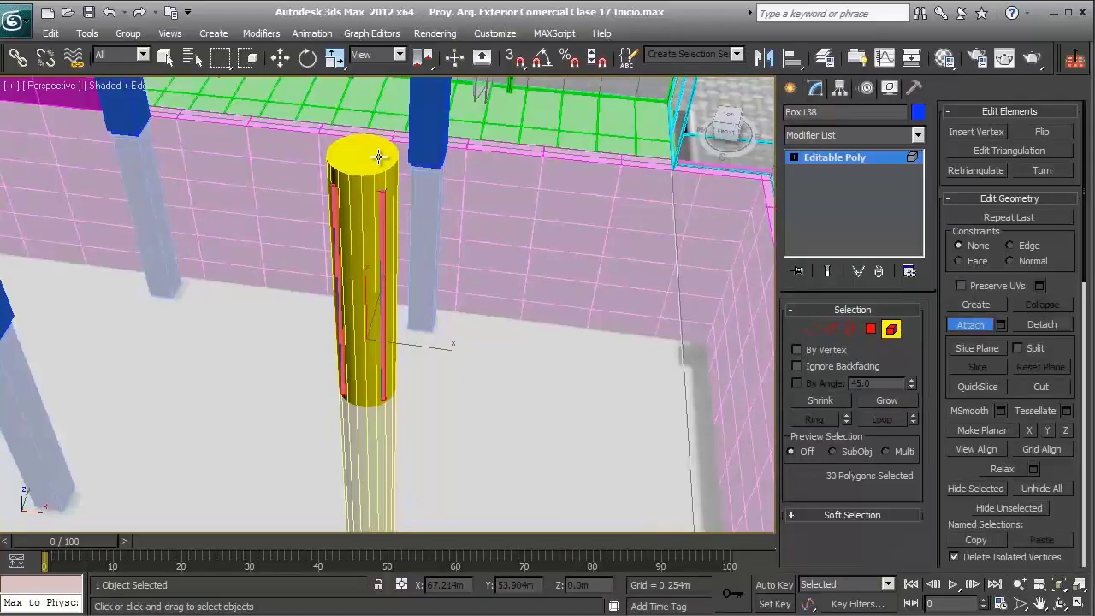
left_click(379, 157)
middle_click_drag(391, 176, 383, 215)
left_click(725, 361)
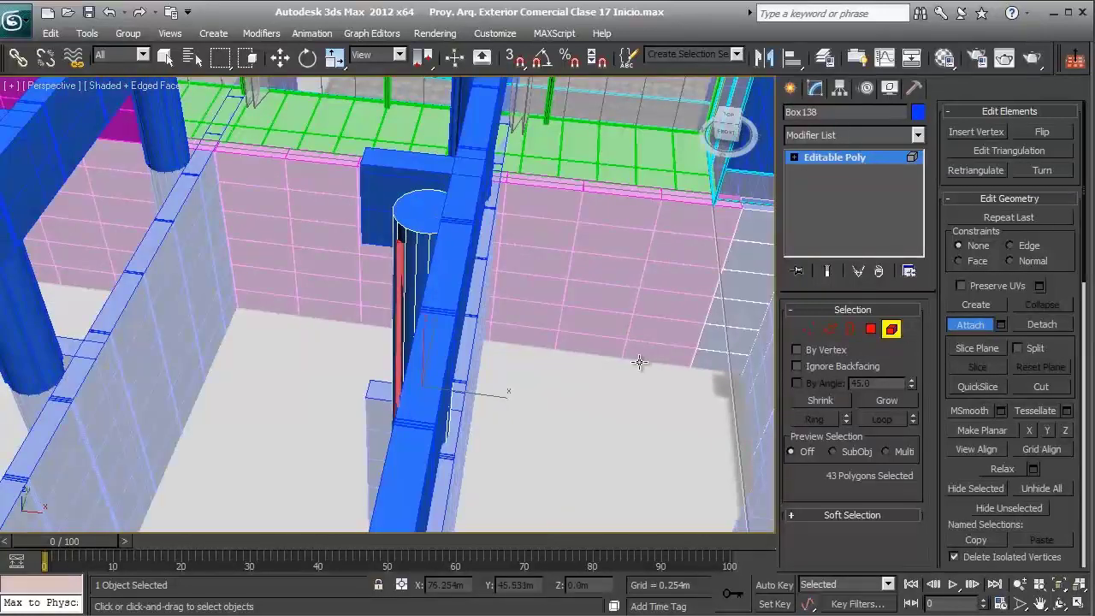
key("ctrl+z")
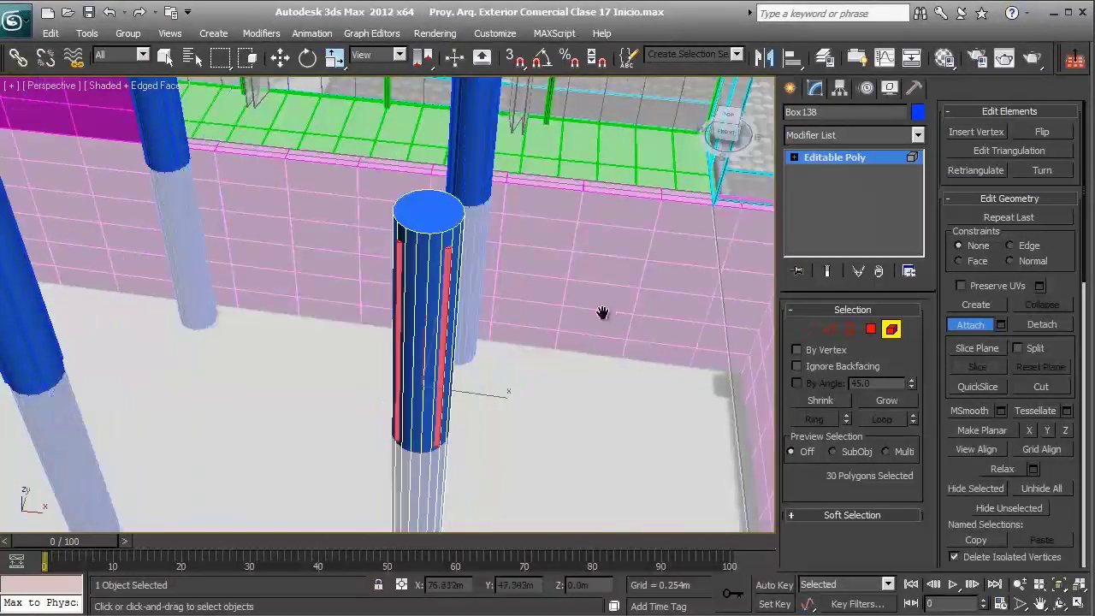
middle_click_drag(601, 313, 511, 266, "alt")
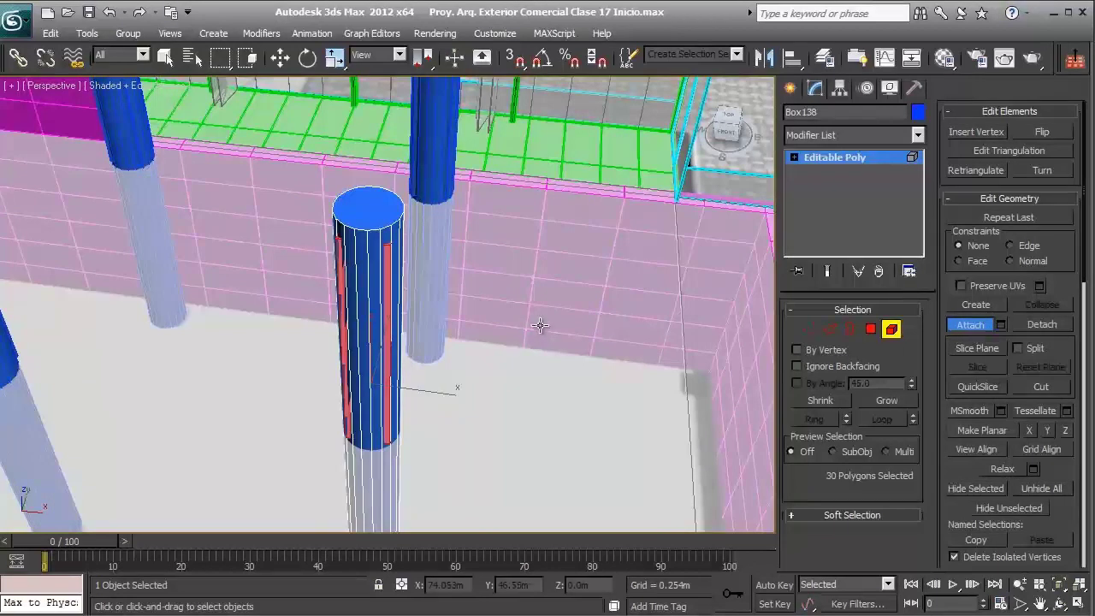
left_click(965, 324)
- Check the attached column's geometry by picking its inner square element and comparing it with a neighbouring instance
middle_click_drag(609, 315, 557, 293)
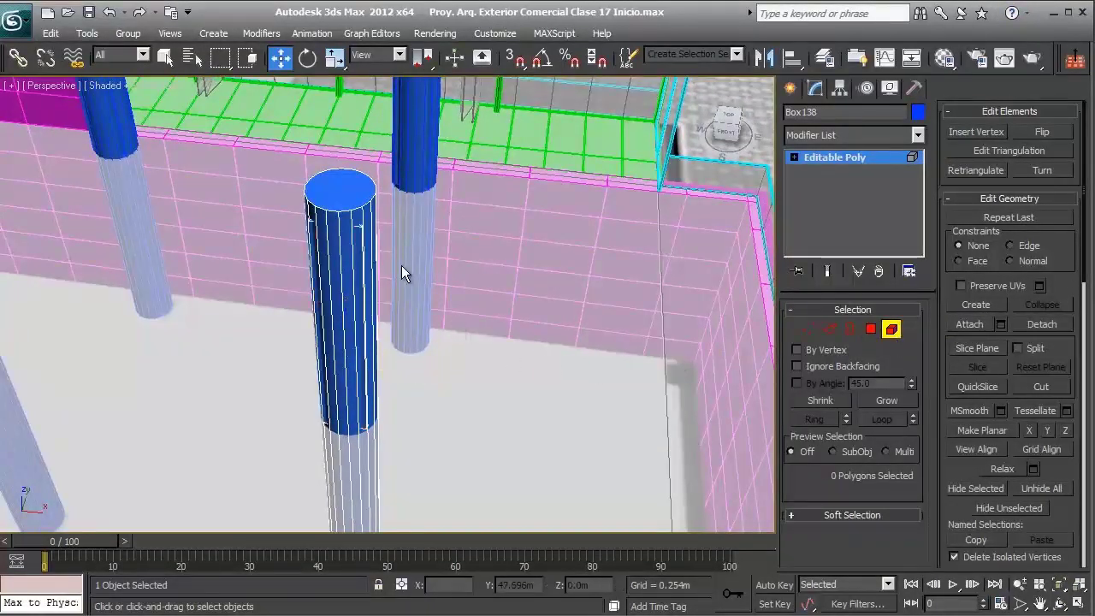
left_click(356, 232)
left_click(362, 241)
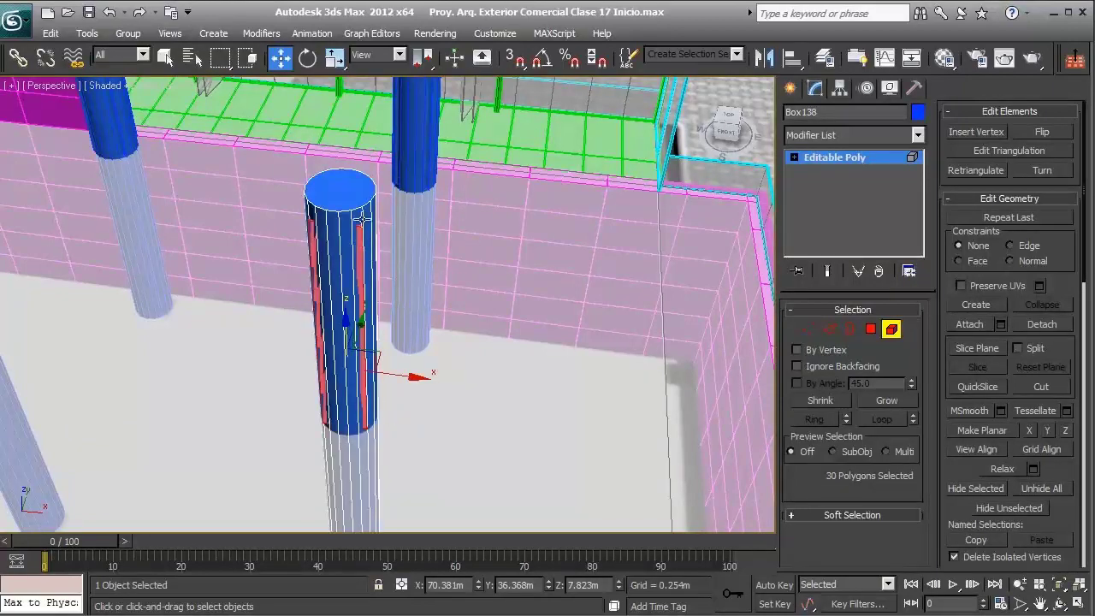
middle_click_drag(265, 276, 548, 272)
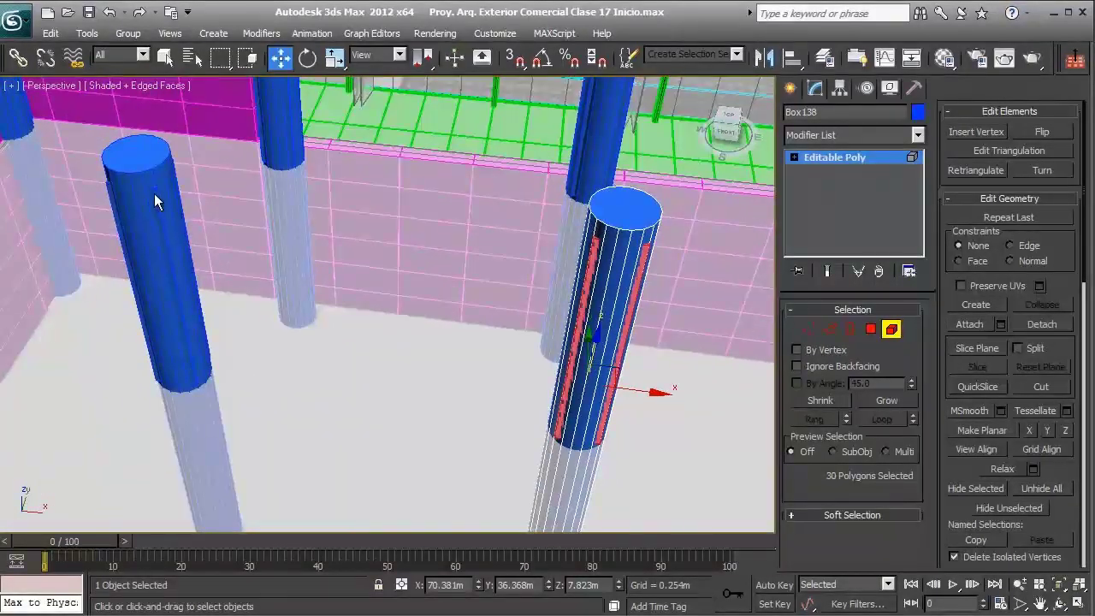
left_click(162, 196)
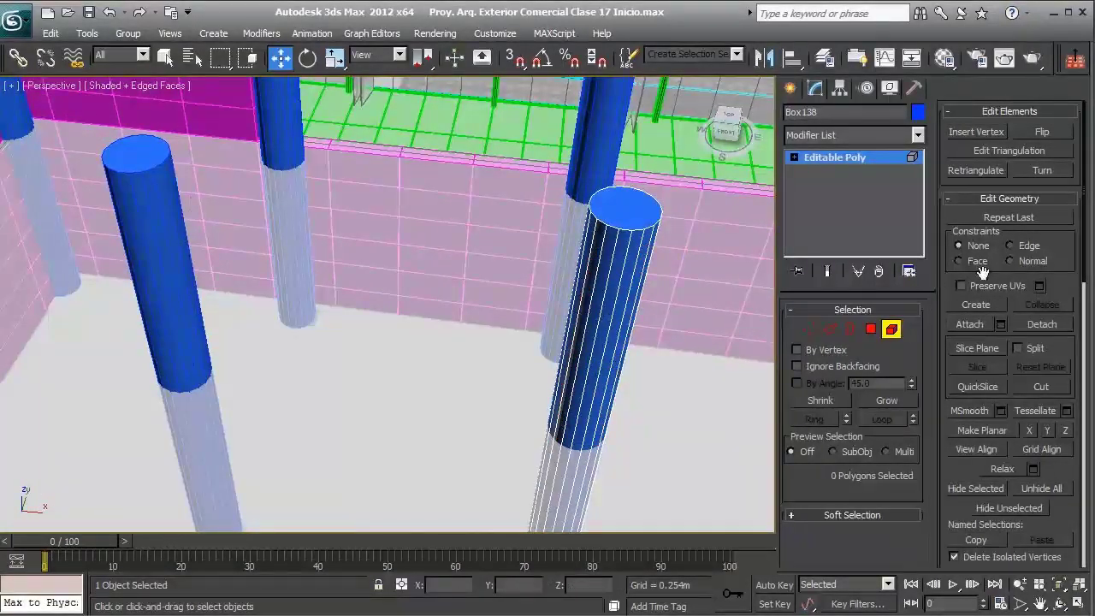
- Leave element editing on the attached column and save the scene
left_click(894, 332)
scroll(571, 314, "down", 5)
middle_click_drag(571, 314, 491, 282, "alt")
scroll(523, 293, "up", 3)
key("ctrl+s")
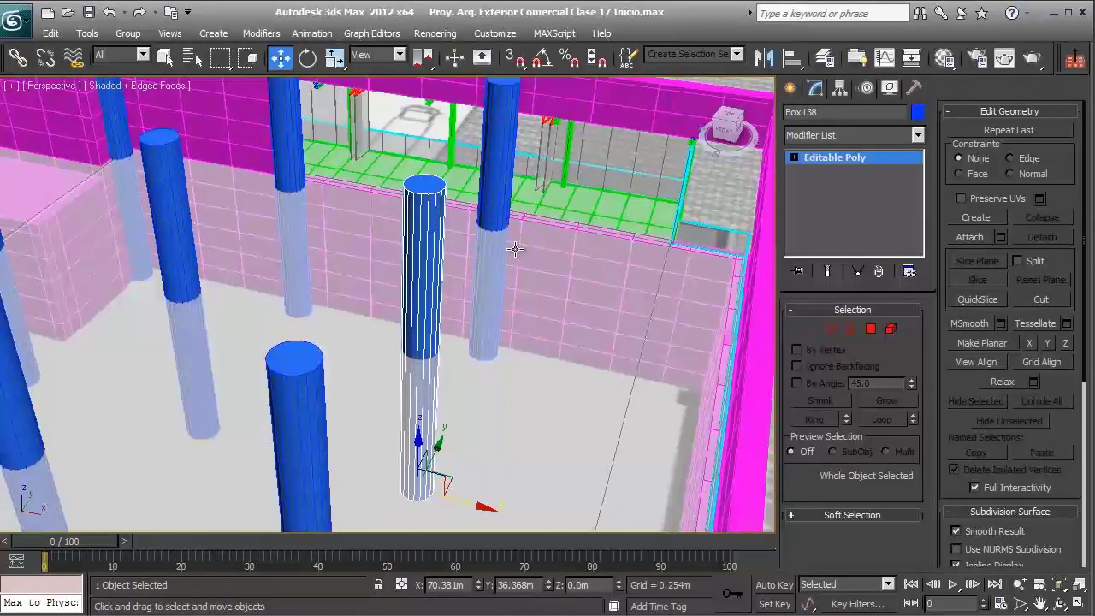
- Undo the cylinder work, the side-polygon extrusion and the raising of the upper edge loop on the square column
middle_click_drag(524, 241, 508, 276)
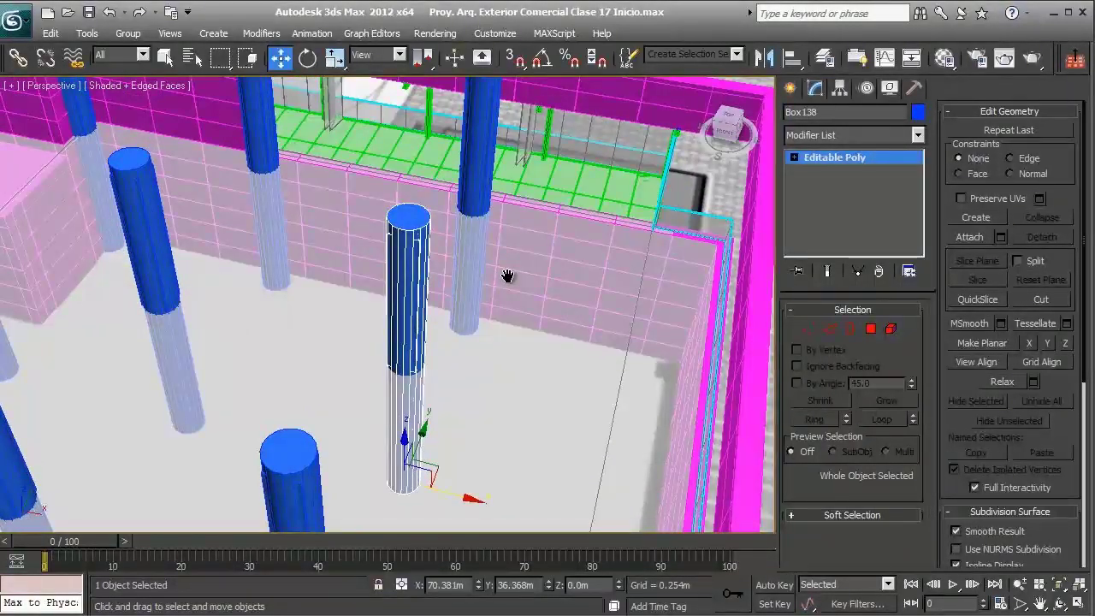
key("ctrl+z")
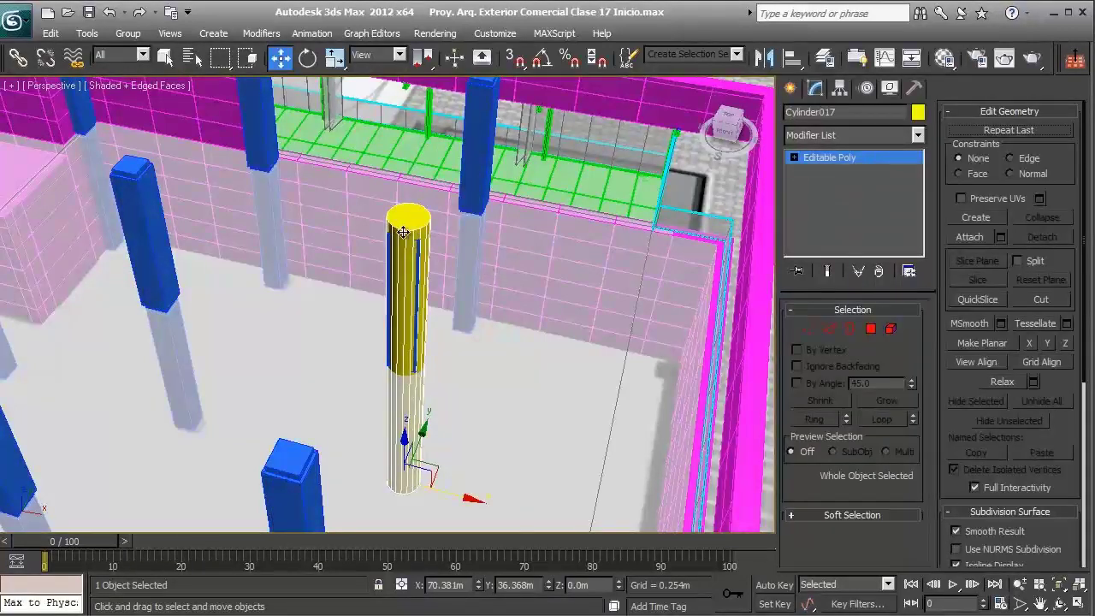
key("ctrl+z")
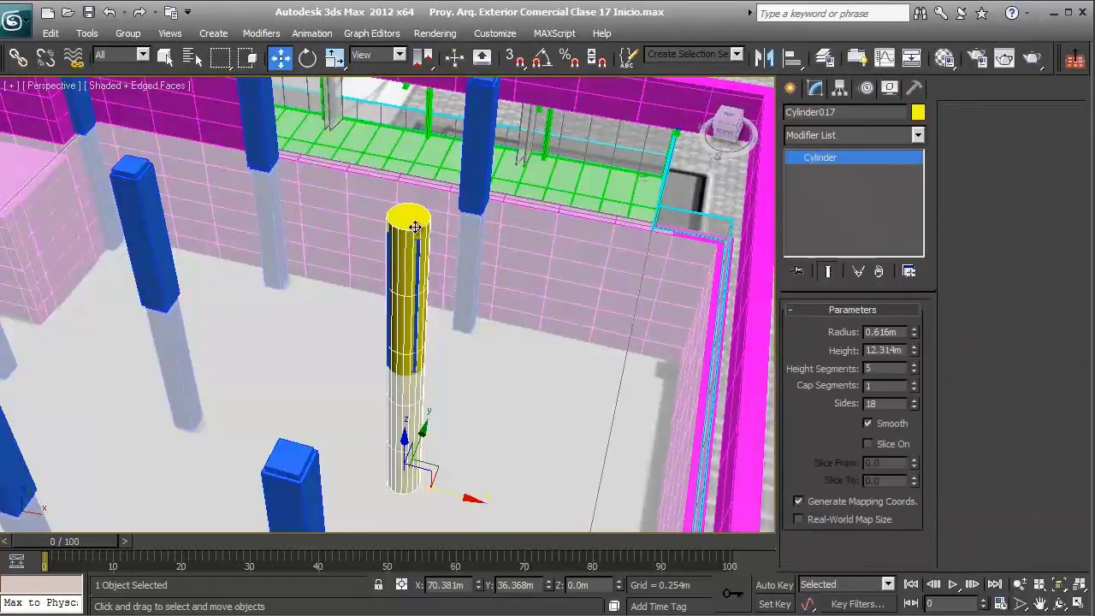
key("ctrl+y")
key("ctrl+y")
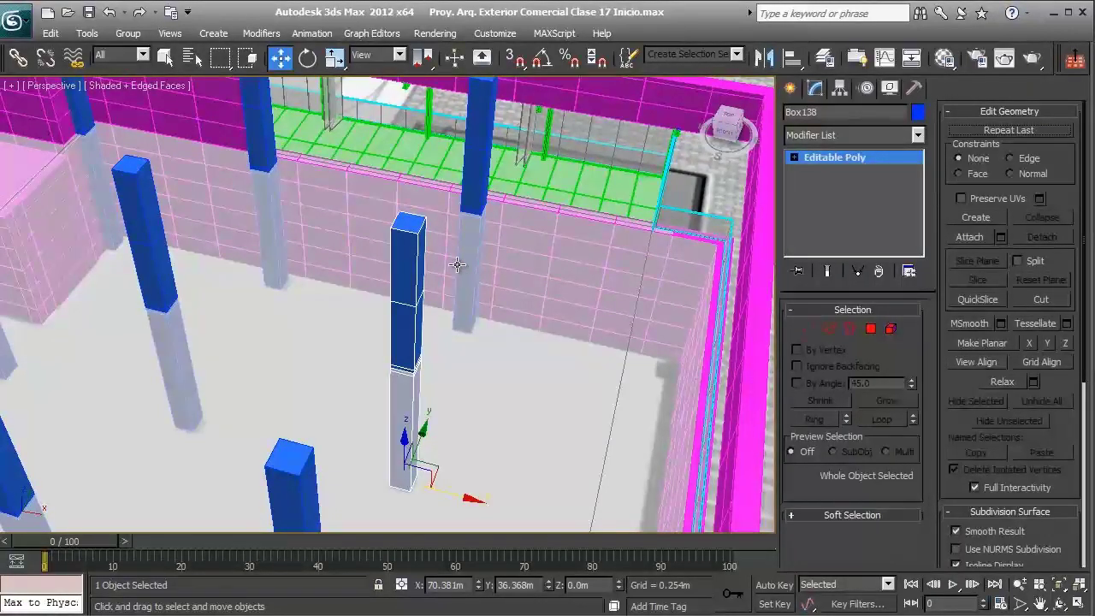
- Remove the edge loop around the middle of the square column's upper section
middle_click_drag(432, 326, 500, 270, "alt")
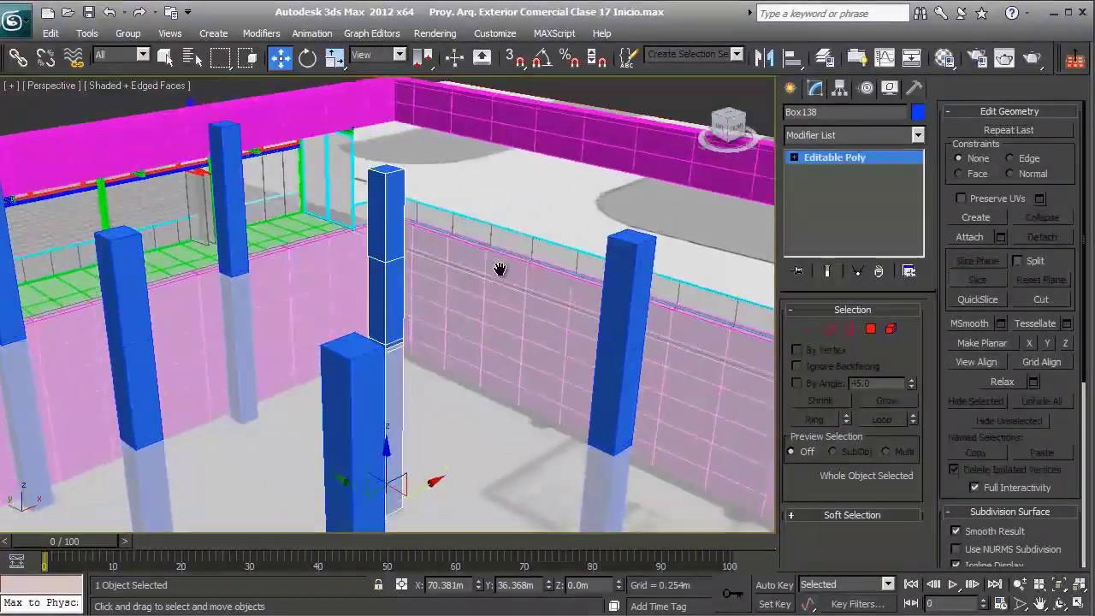
left_click(831, 330)
scroll(396, 276, "up", 3)
middle_click_drag(391, 318, 435, 291, "alt")
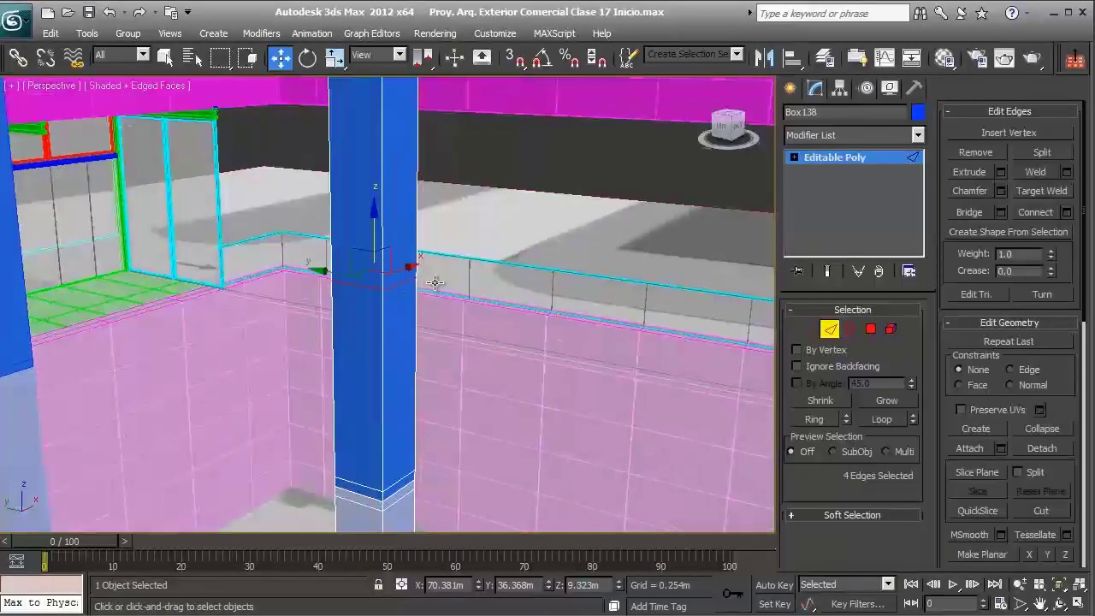
left_click(435, 291)
- Remove the edge loop just above the floor slab on the square column and leave edge editing
middle_click_drag(364, 236, 340, 255, "alt")
scroll(394, 326, "up", 3)
scroll(394, 326, "down", 2)
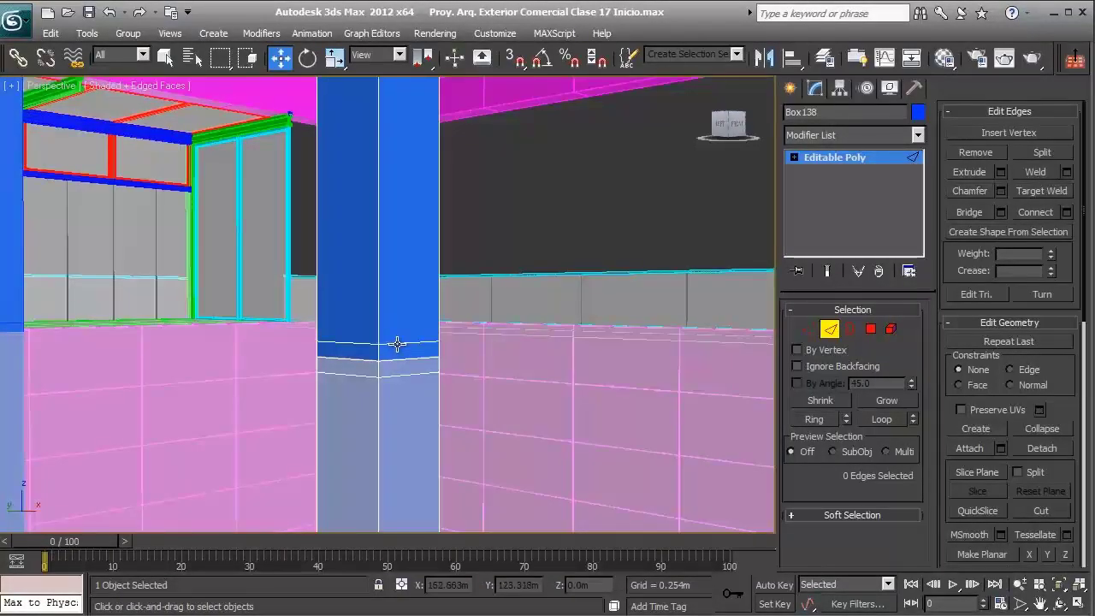
left_click(397, 344)
middle_click_drag(402, 342, 864, 289, "alt")
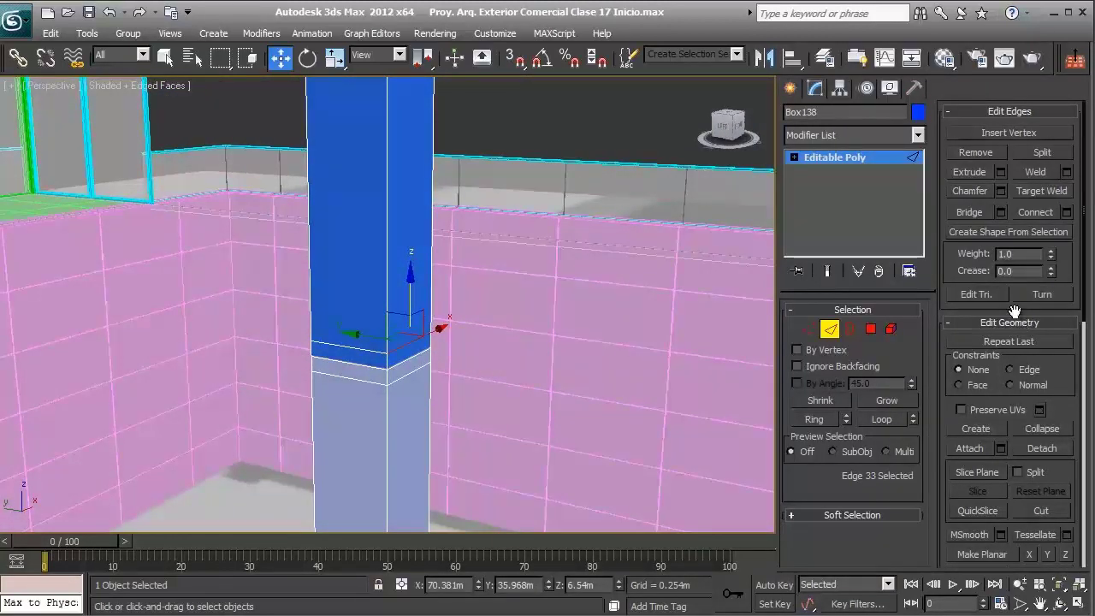
left_click(815, 419)
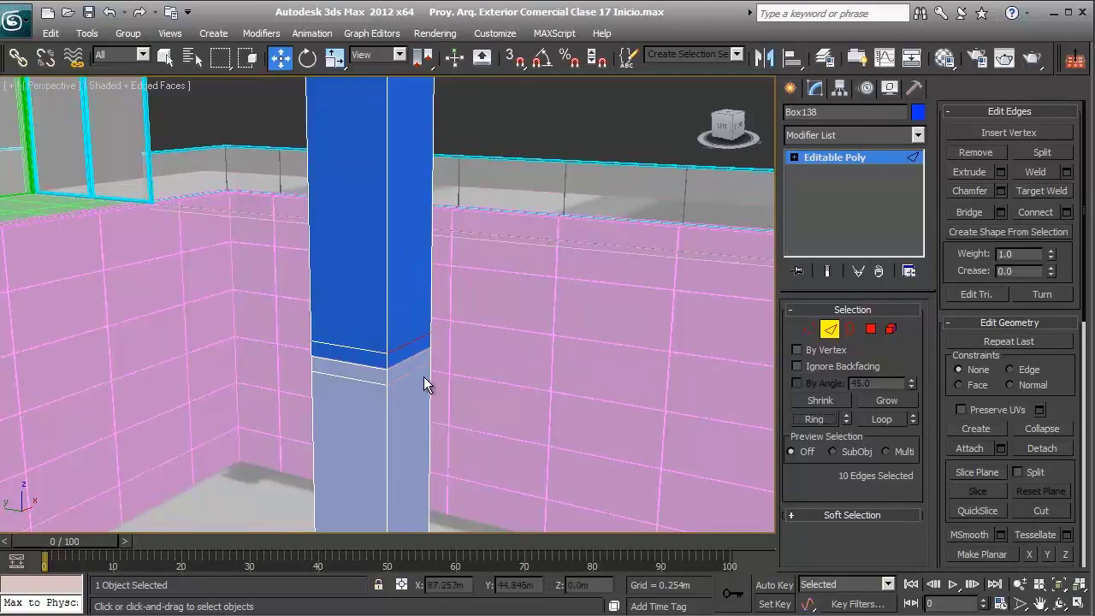
left_click(417, 345)
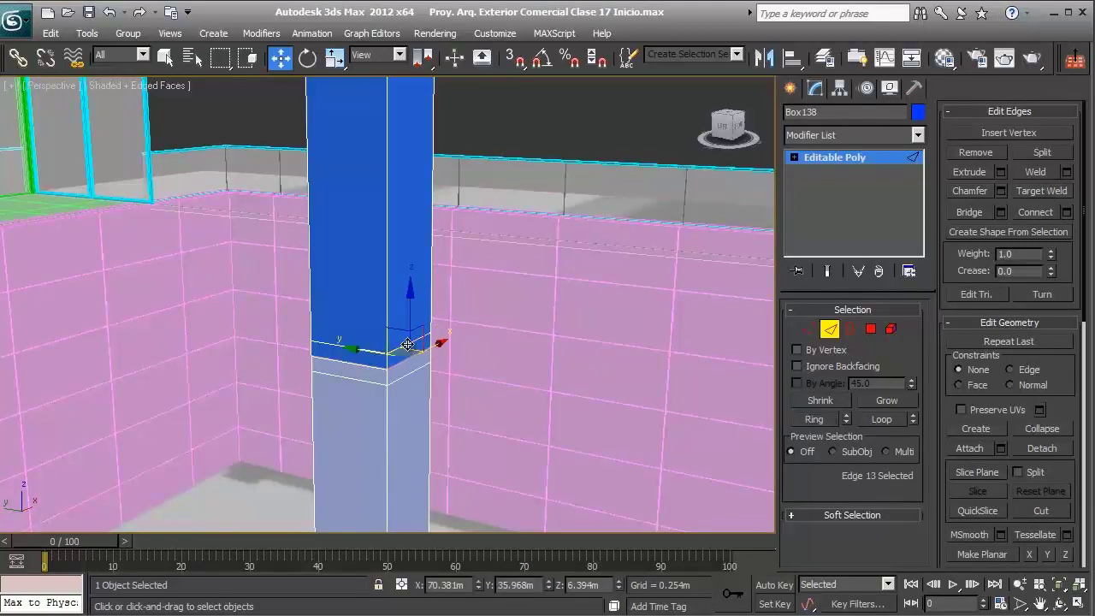
left_click(881, 420)
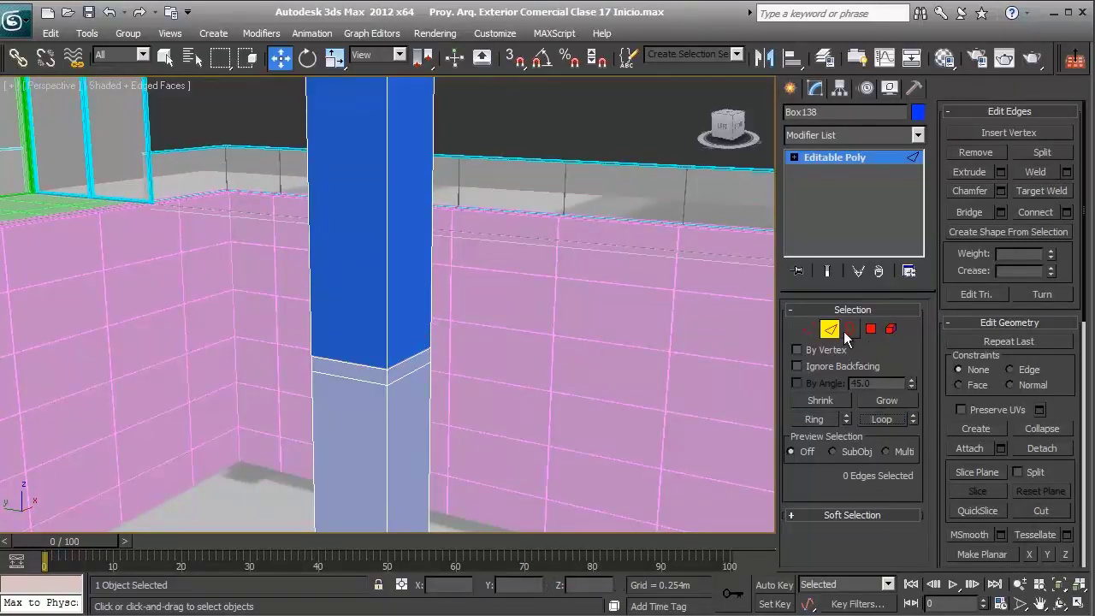
left_click(832, 333)
- Switch to Windows Photo Viewer and examine the terrace glazing, columns and perforated soffit in reference photo img plt 30
scroll(476, 322, "down", 4)
middle_click_drag(462, 284, 391, 296, "alt")
scroll(337, 294, "down", 8)
middle_click_drag(523, 283, 547, 326)
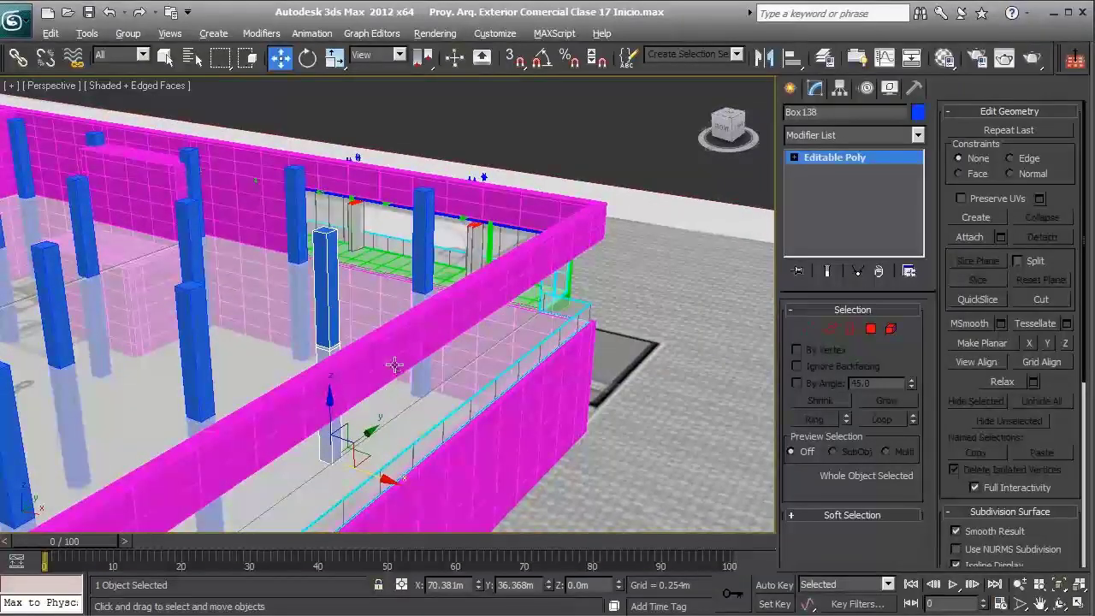
middle_click_drag(393, 366, 390, 226, "alt")
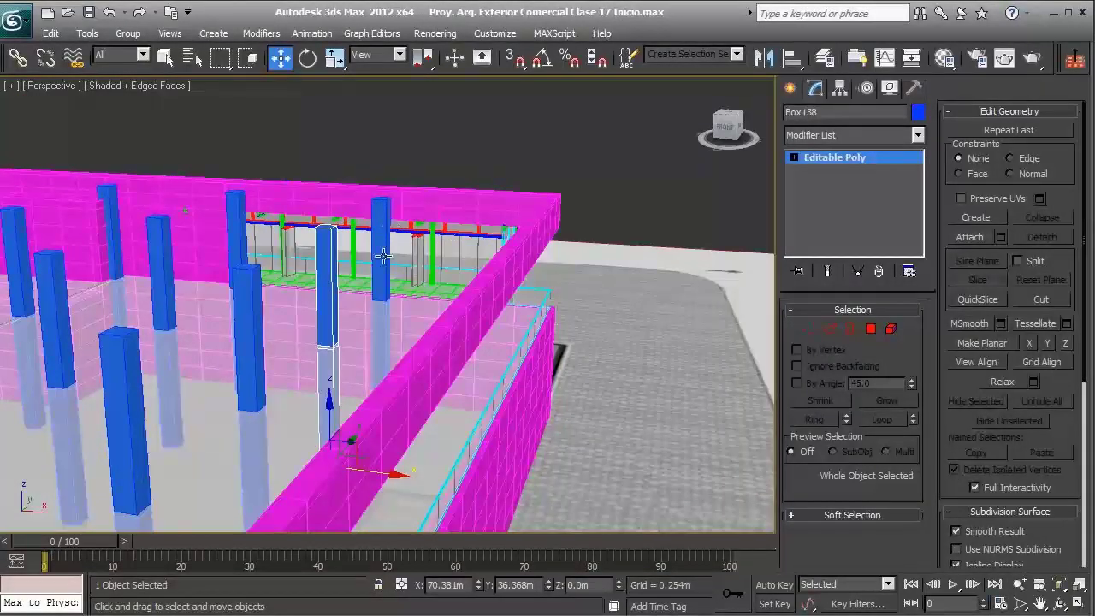
left_click(343, 571)
scroll(441, 298, "down", 2)
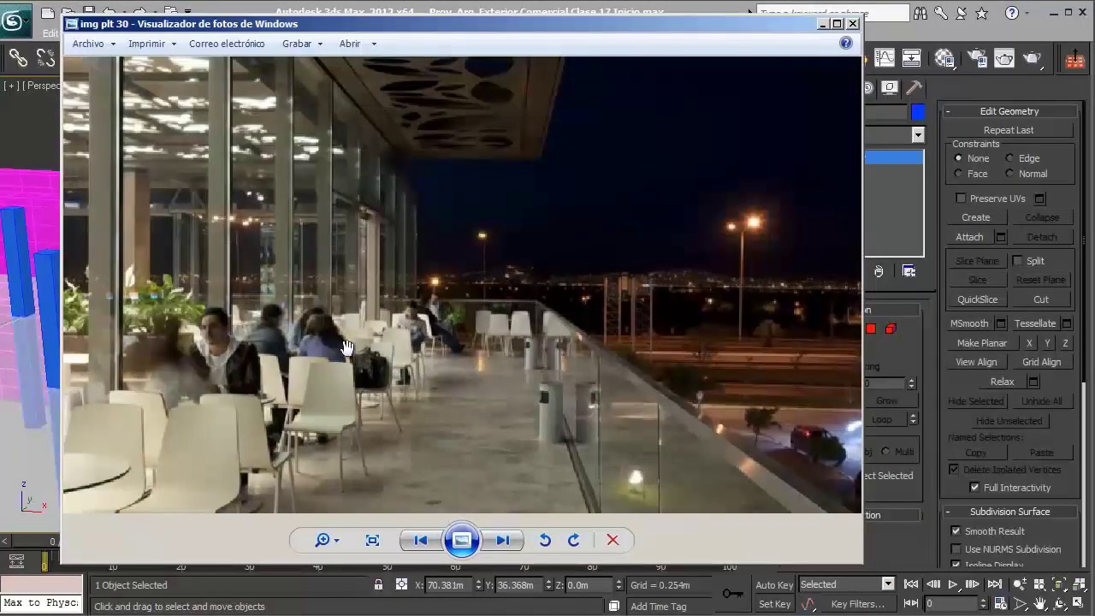
scroll(356, 220, "up", 1)
left_click_drag(356, 221, 422, 201)
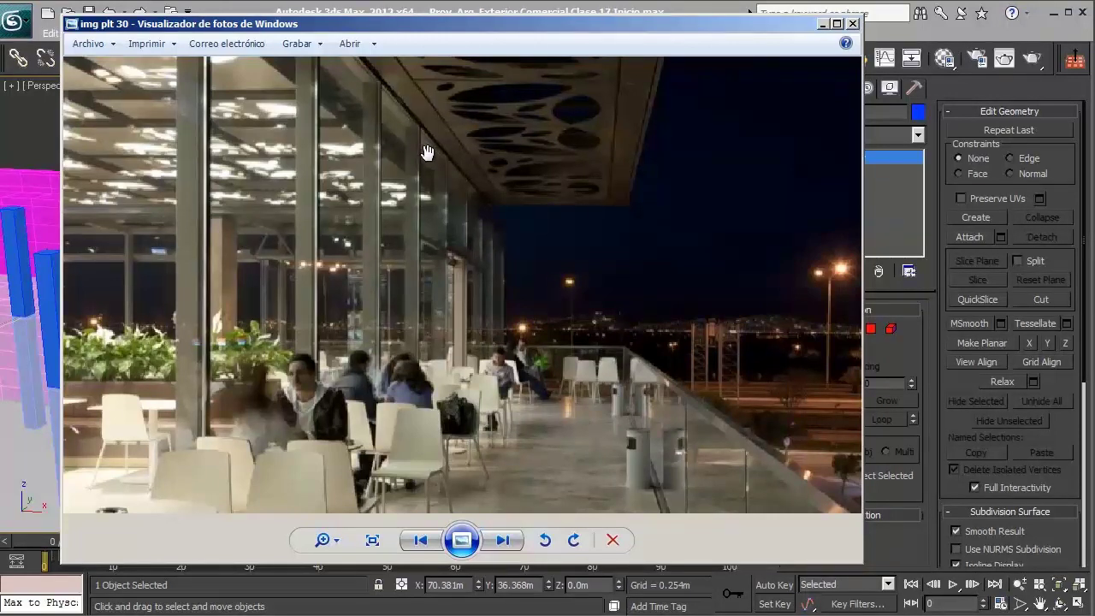
scroll(427, 152, "up", 4)
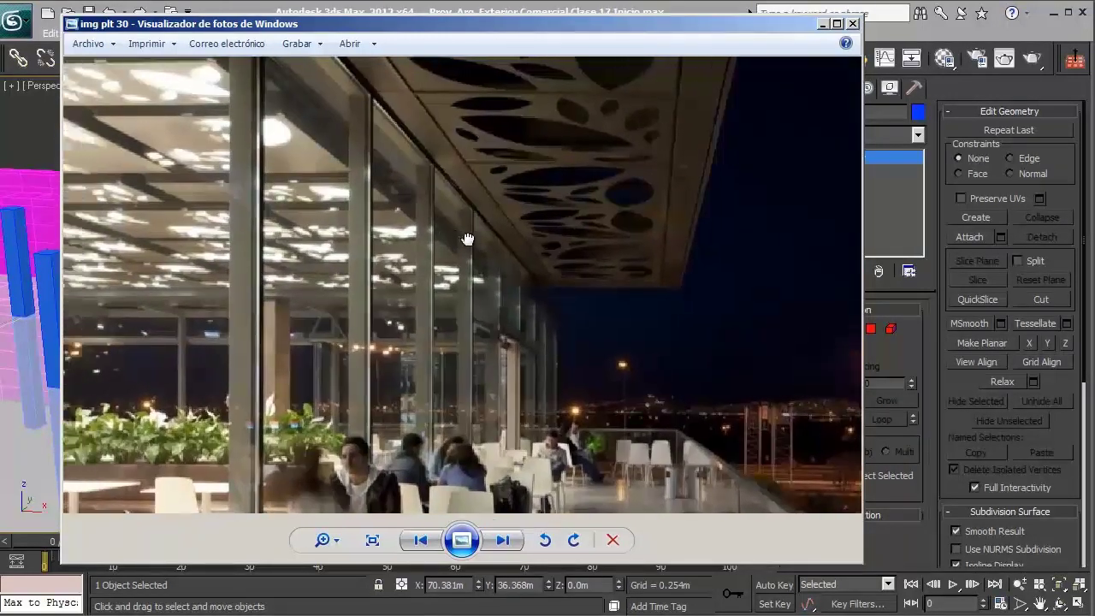
left_click_drag(467, 239, 526, 241)
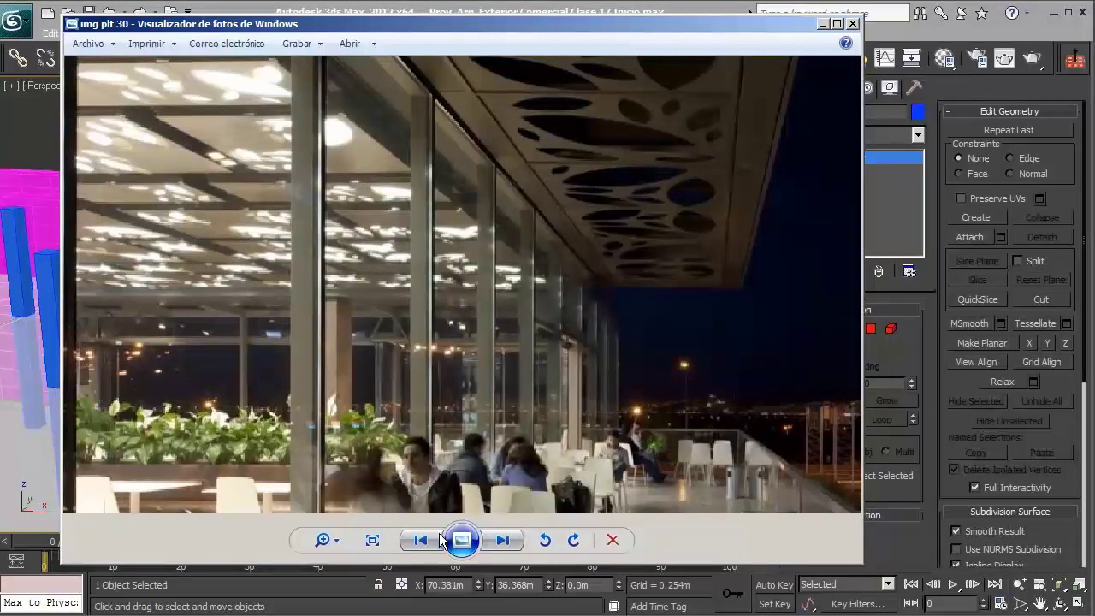
- Go back through the reference photos to img plt 23 and examine the food court's perforated ceiling up close
left_click(438, 539)
left_click(438, 539)
left_click(438, 539)
left_click(438, 539)
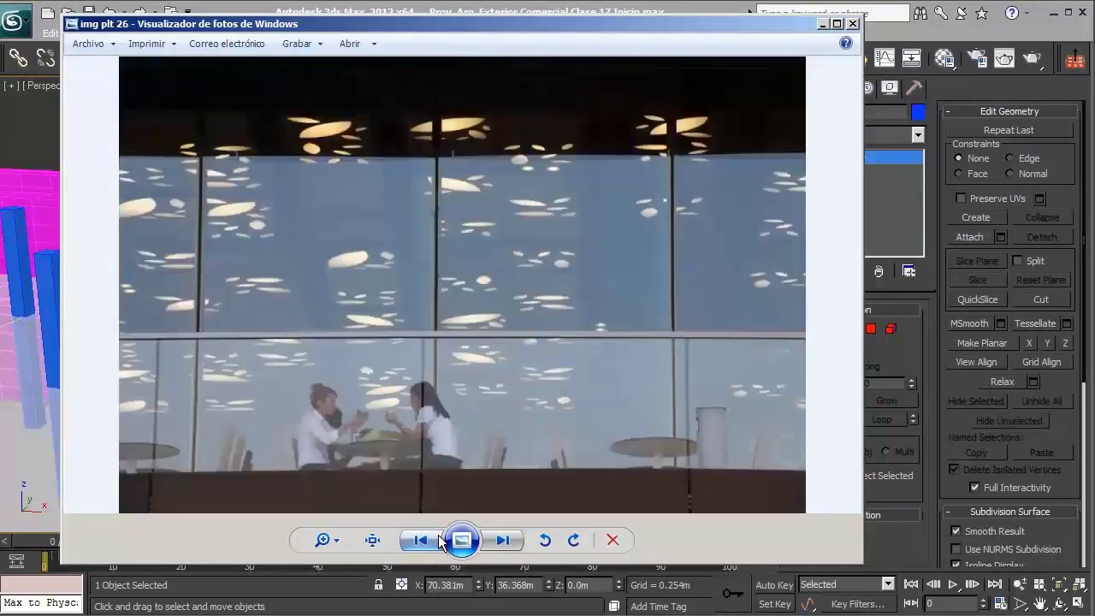
left_click(438, 539)
left_click(438, 539)
left_click(438, 539)
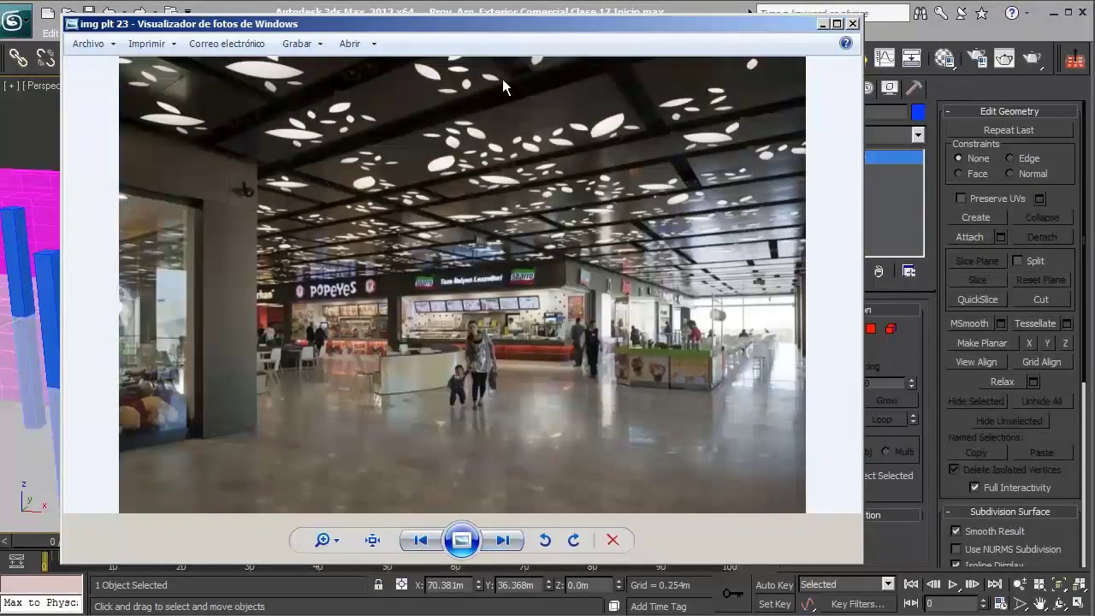
scroll(558, 202, "up", 5)
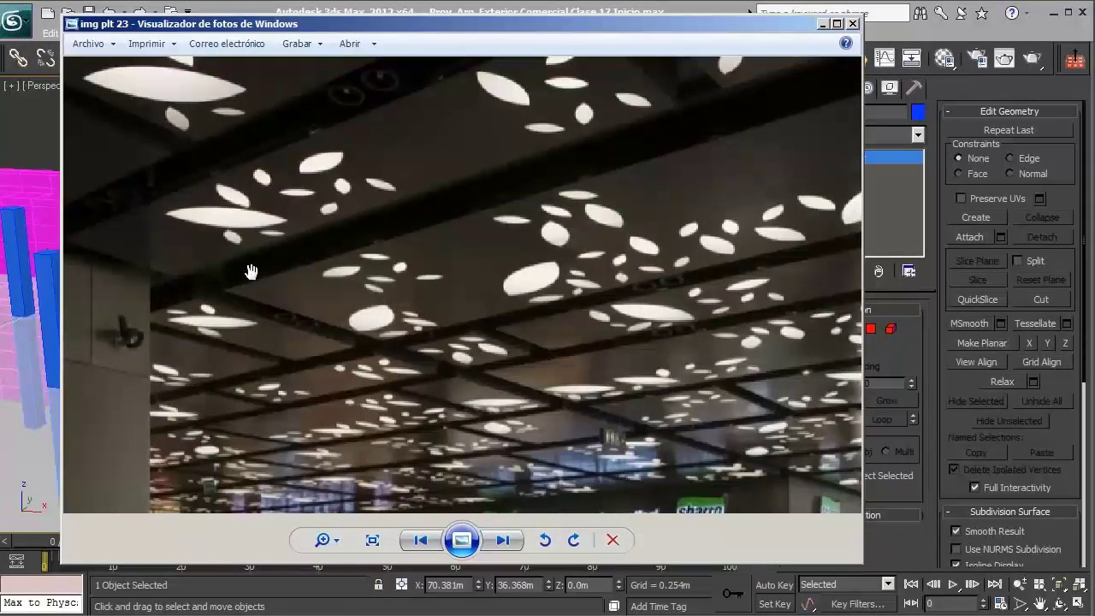
left_click_drag(527, 389, 379, 245)
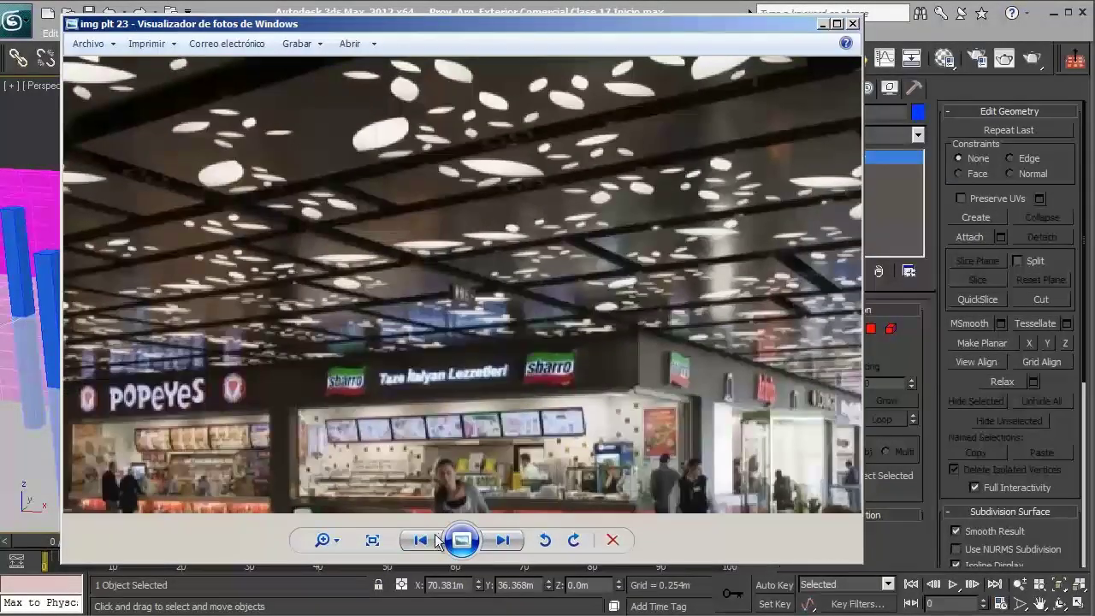
- Look through reference photos img plt 24 to img plt 27 for the interior columns and façade, and return to 3ds Max
left_click(428, 540)
left_click(502, 540)
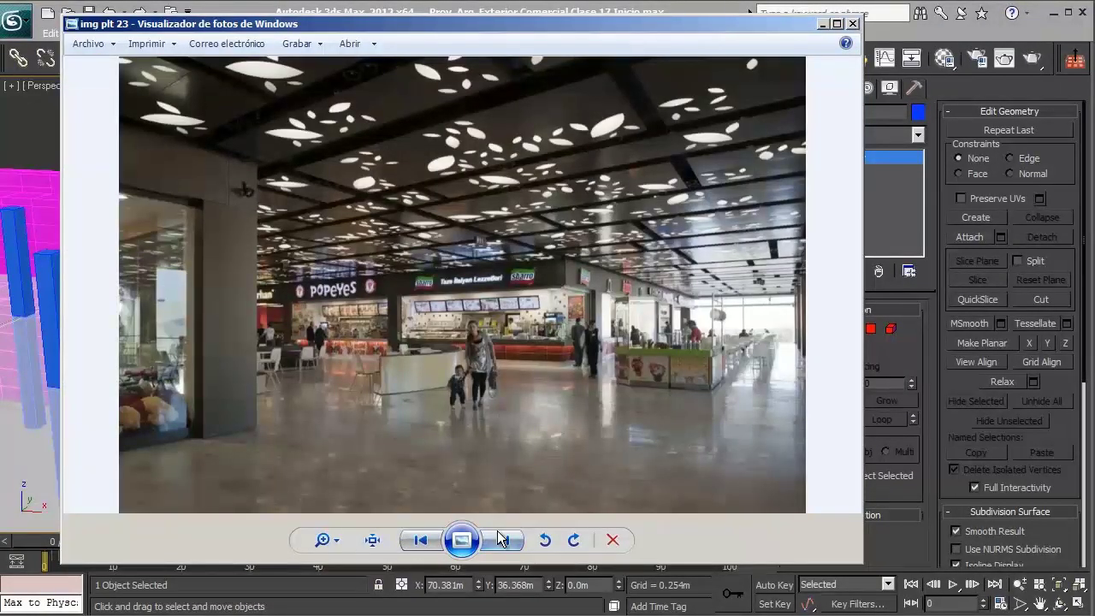
left_click(501, 540)
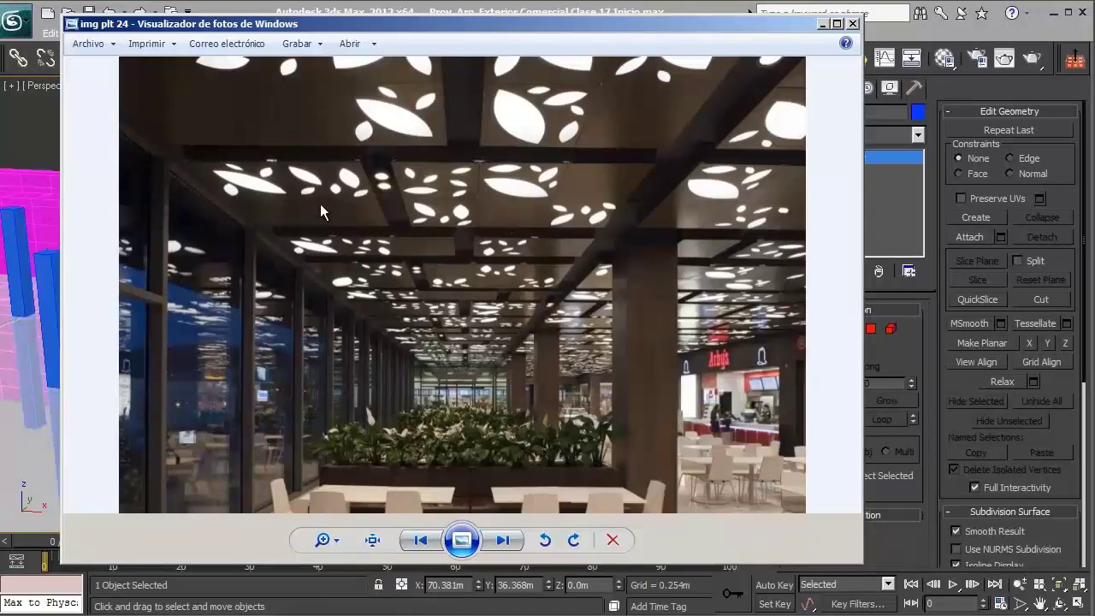
left_click(496, 542)
left_click(500, 541)
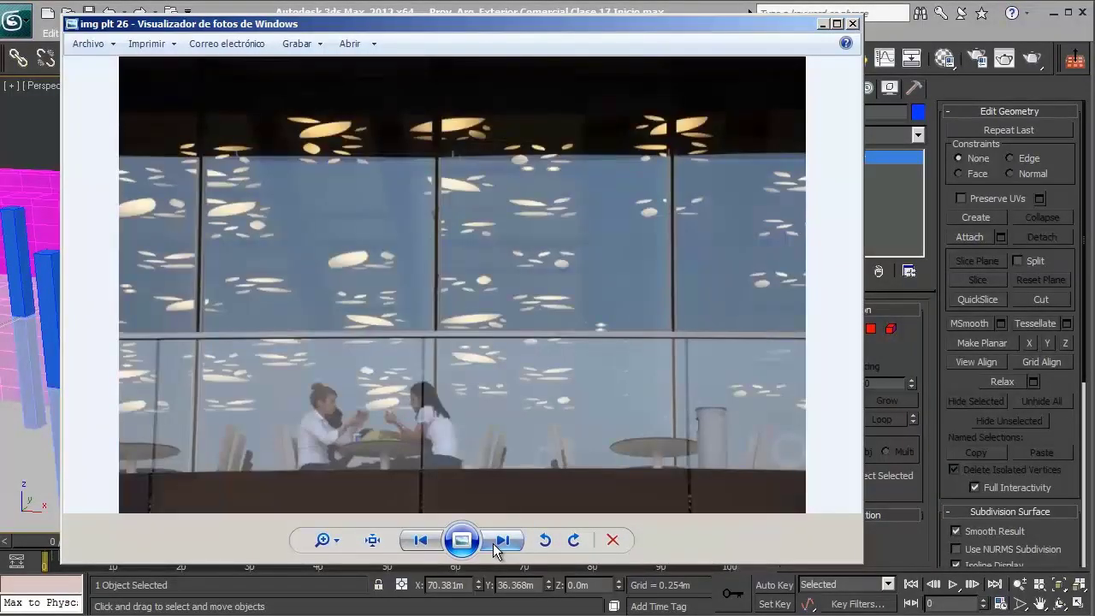
left_click(500, 541)
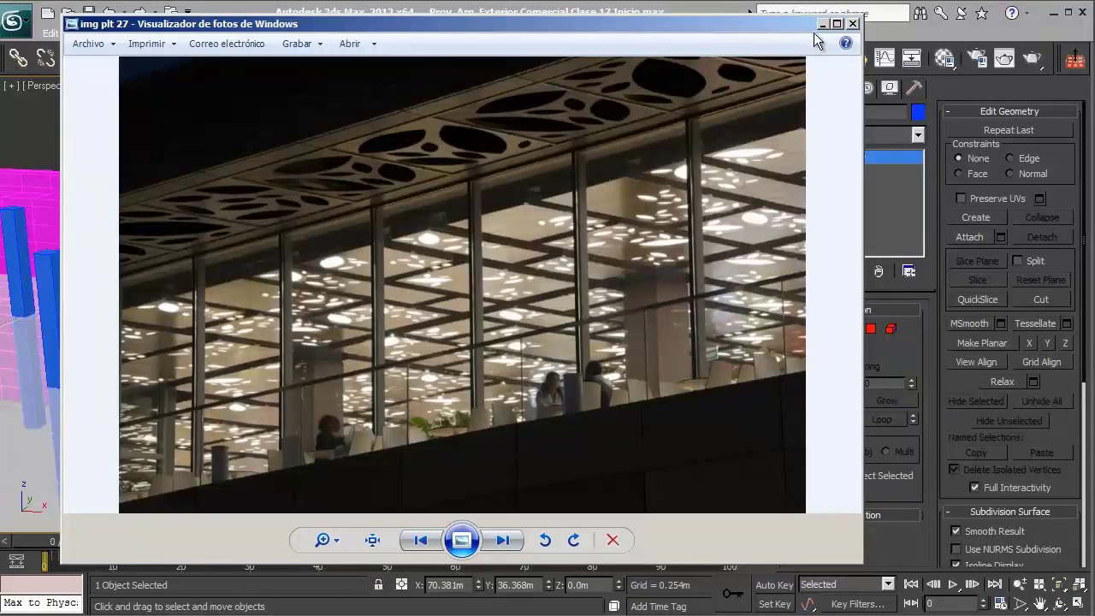
key("alt+Tab")
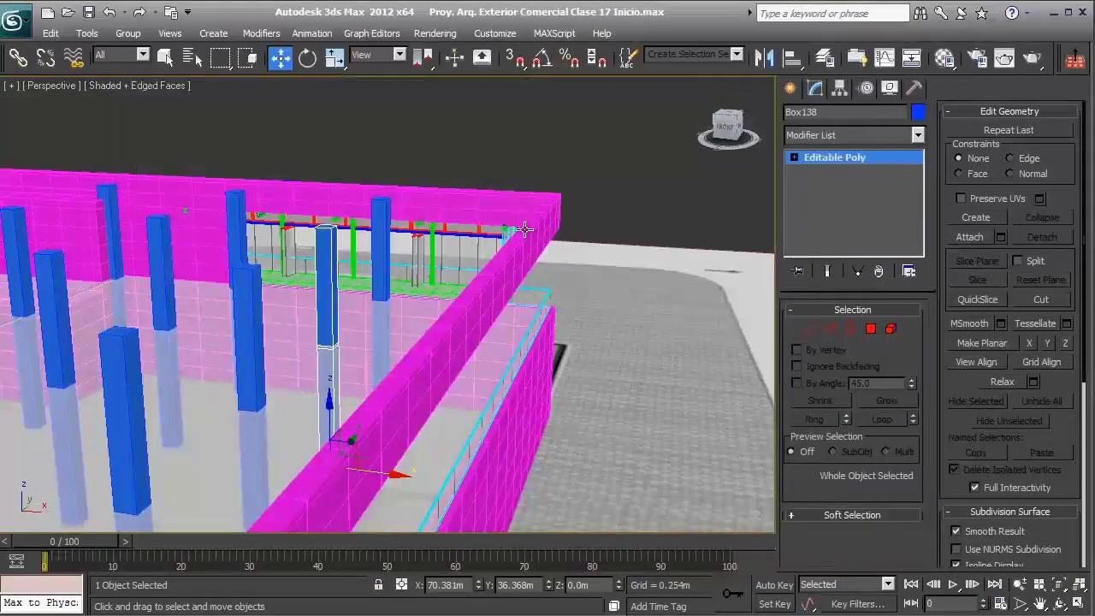
- Unfreeze all objects, turn off see-through display for the upper floor slab and select the square column near the corner
middle_click_drag(441, 364, 473, 307)
middle_click_drag(567, 308, 413, 277, "alt")
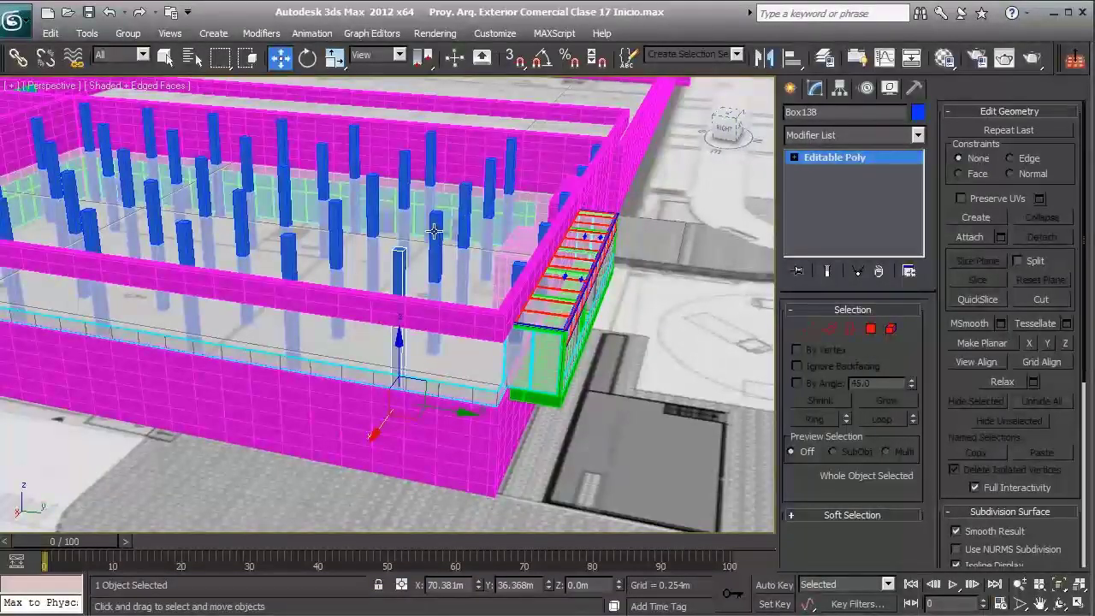
middle_click_drag(434, 231, 319, 274, "alt")
scroll(246, 402, "up", 3)
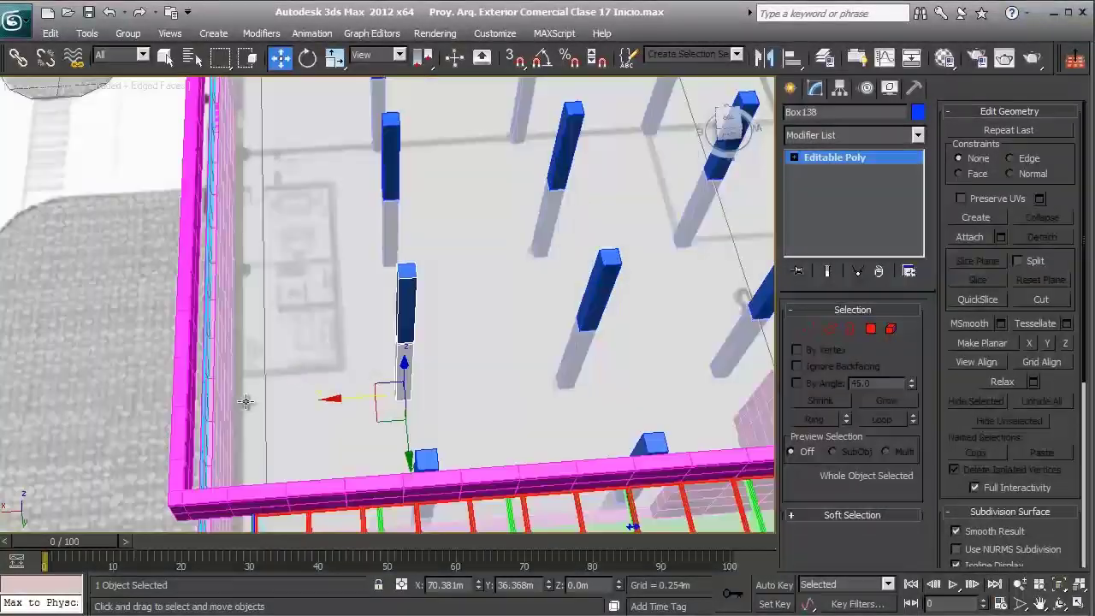
middle_click_drag(247, 402, 371, 288, "alt")
scroll(356, 281, "up", 2)
right_click(370, 283)
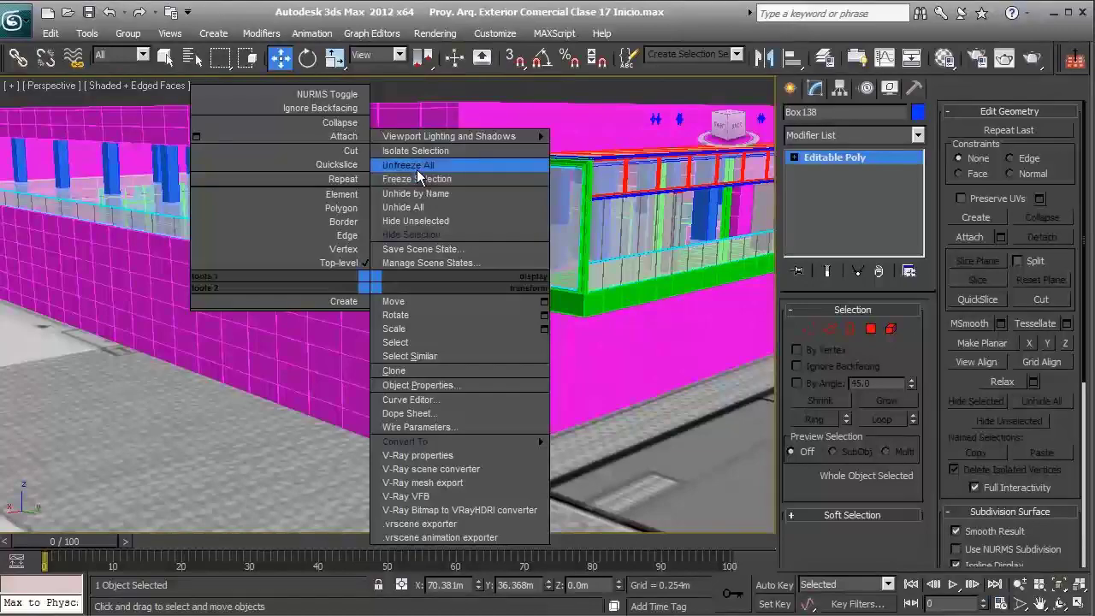
left_click(417, 165)
left_click(404, 230)
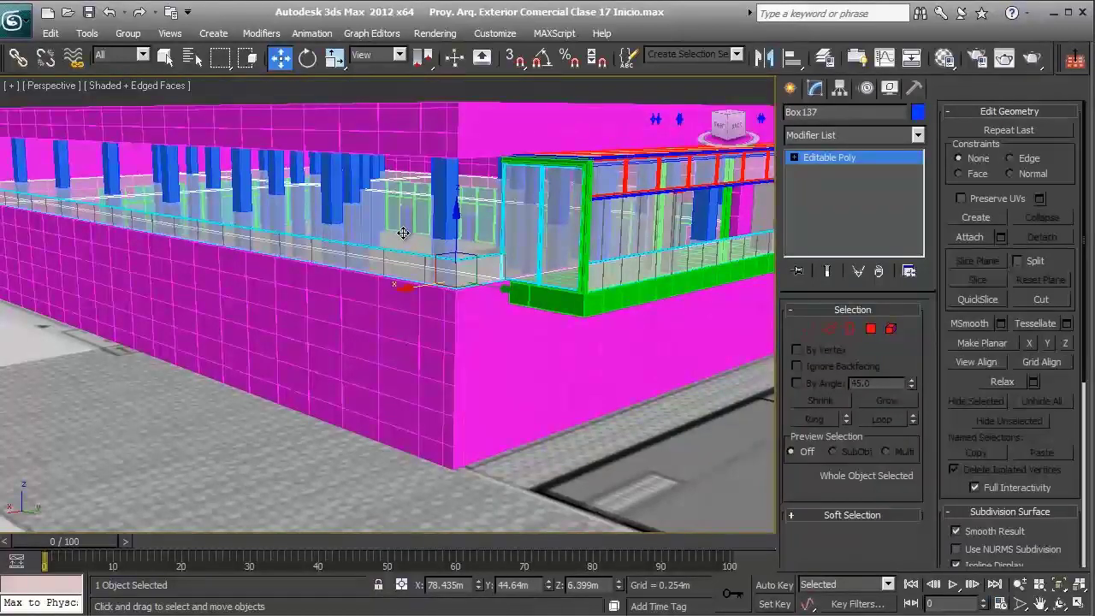
middle_click_drag(402, 233, 561, 353, "alt")
left_click(258, 244)
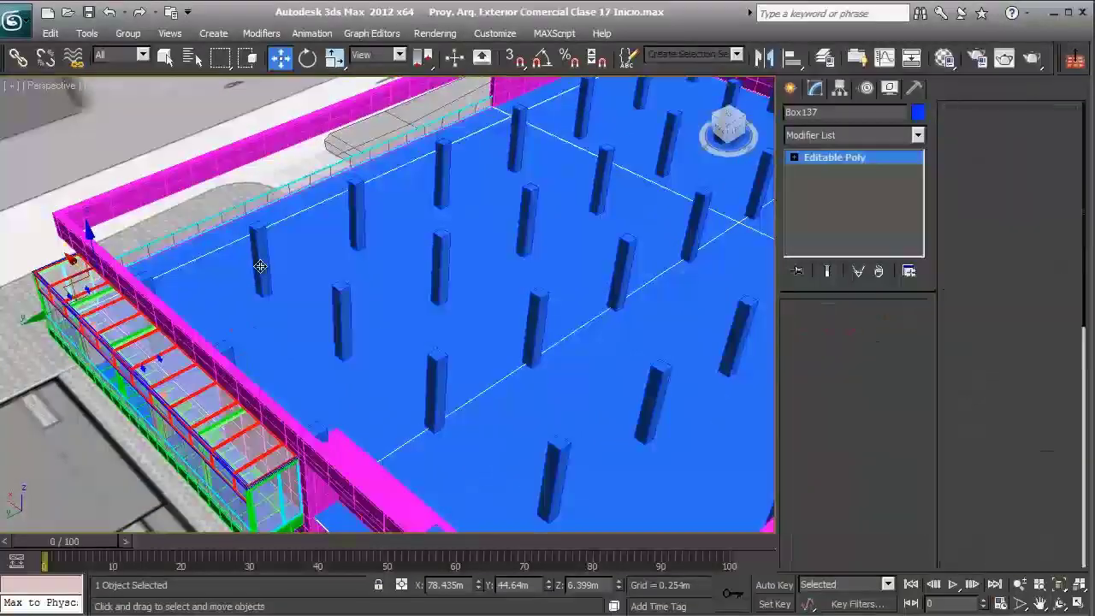
- Select the upper floor slab and turn its see-through display back on
middle_click_drag(288, 308, 524, 197, "alt")
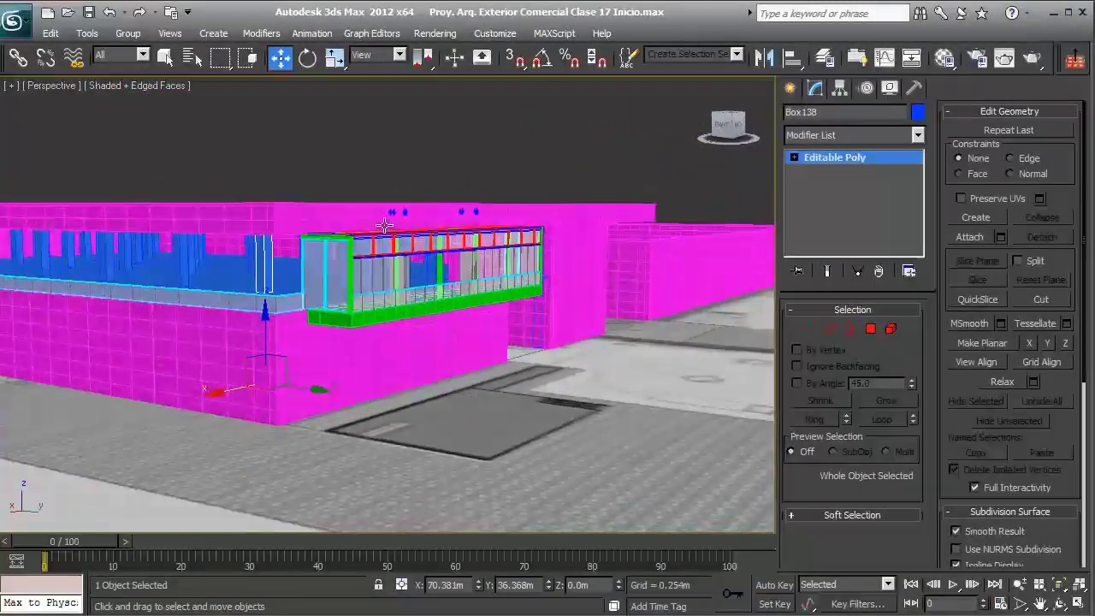
middle_click_drag(379, 211, 546, 135, "alt")
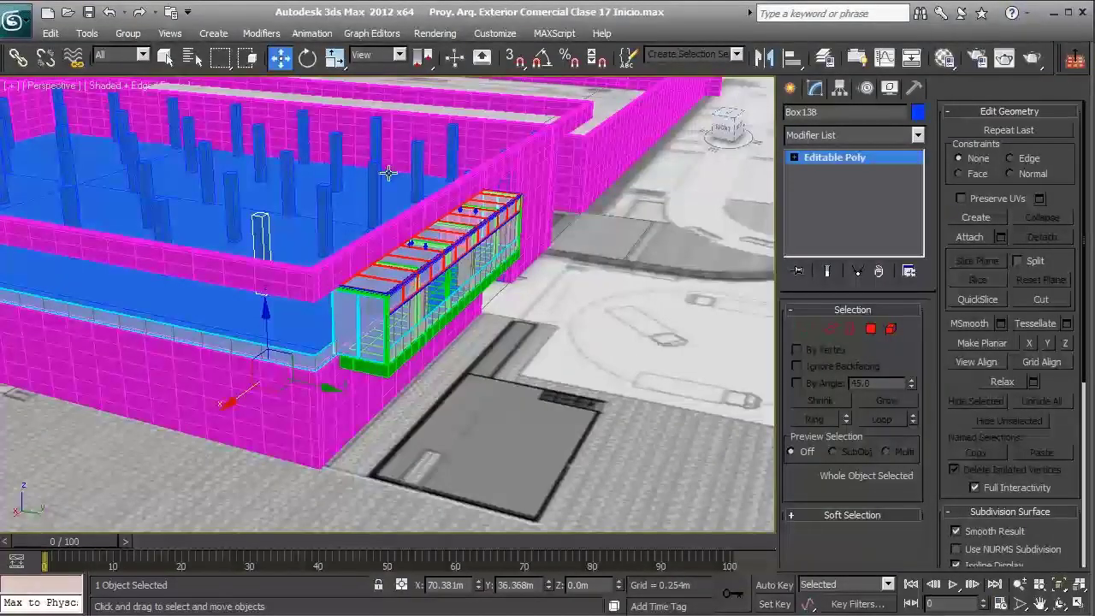
scroll(93, 147, "down", 5)
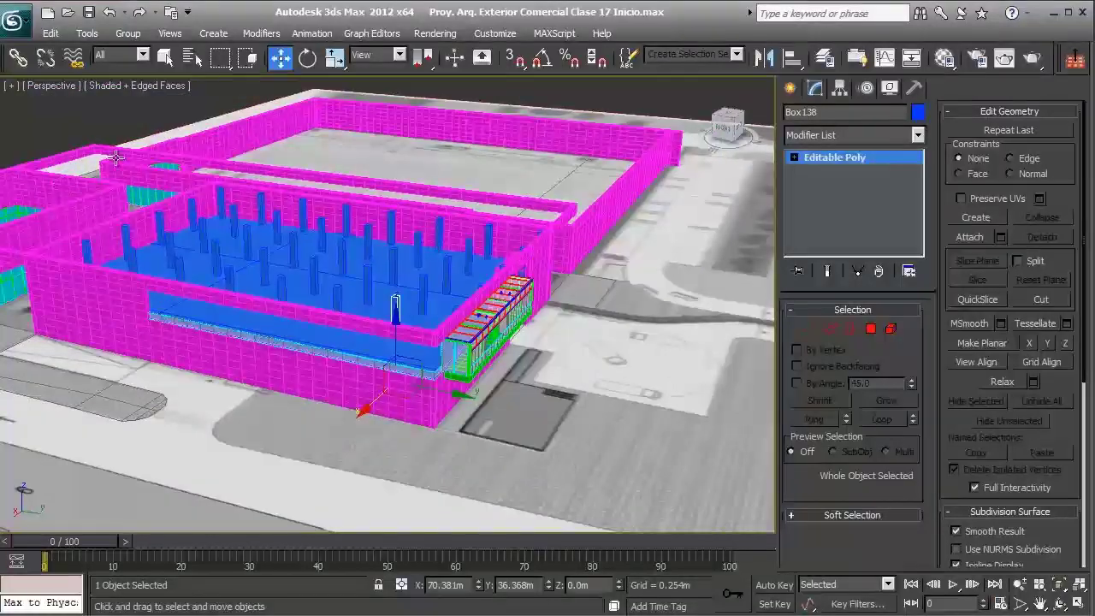
scroll(374, 321, "up", 5)
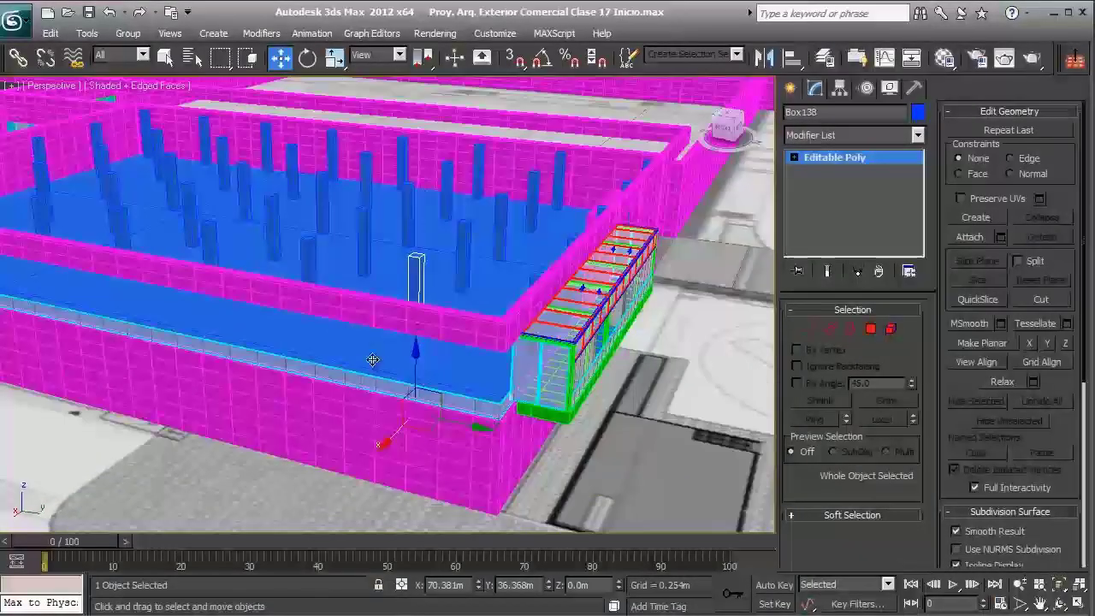
left_click(407, 338)
middle_click_drag(412, 338, 465, 281, "alt")
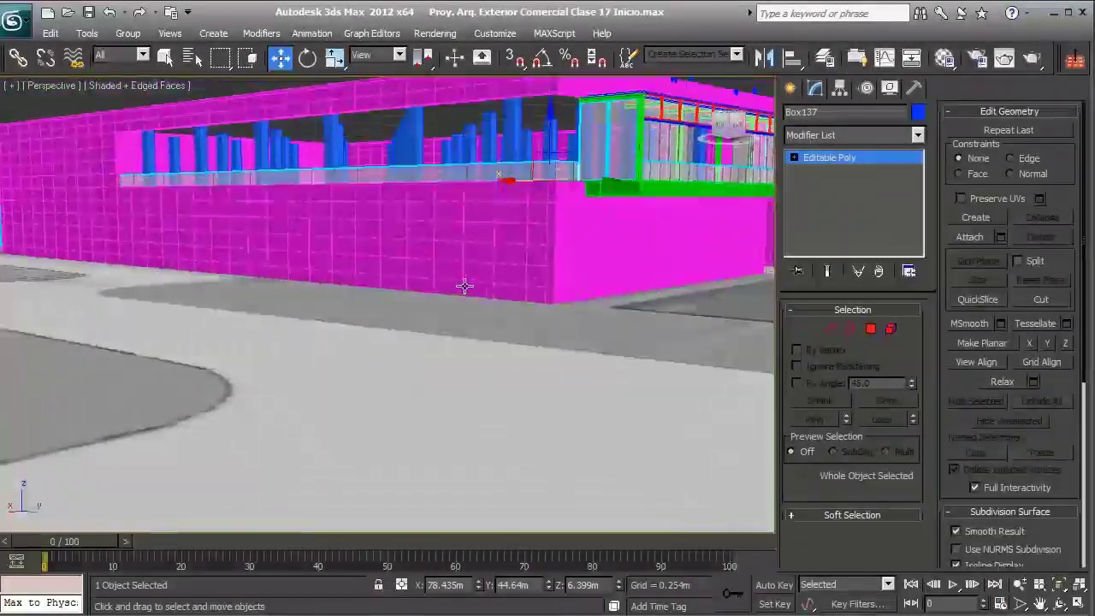
middle_click_drag(469, 189, 368, 251, "alt")
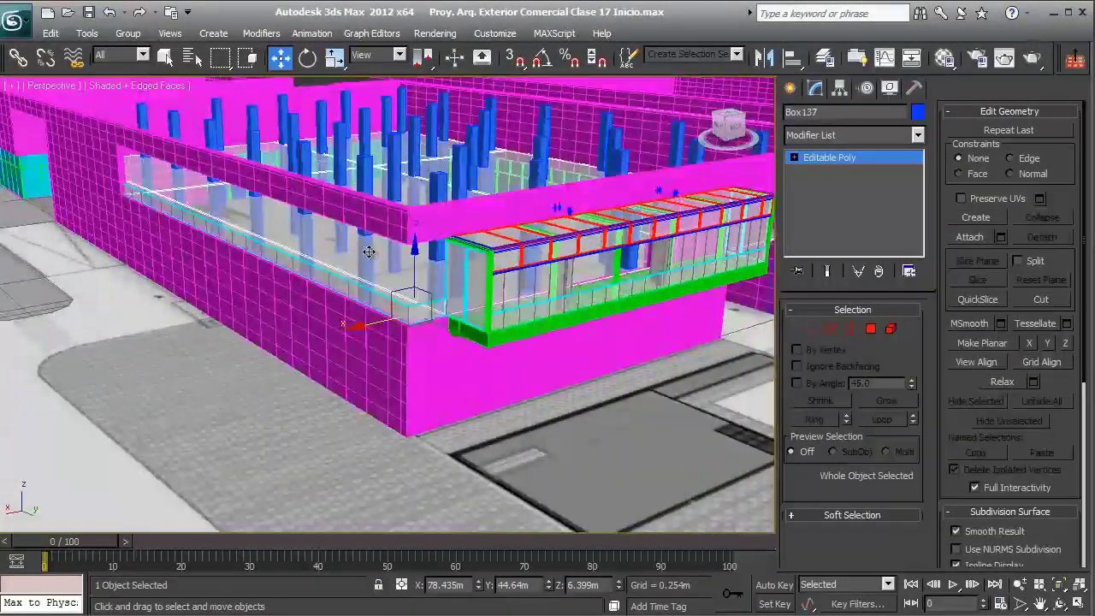
- Switch to the reference photos and go back to the façade view in img plt 25
left_click(322, 613)
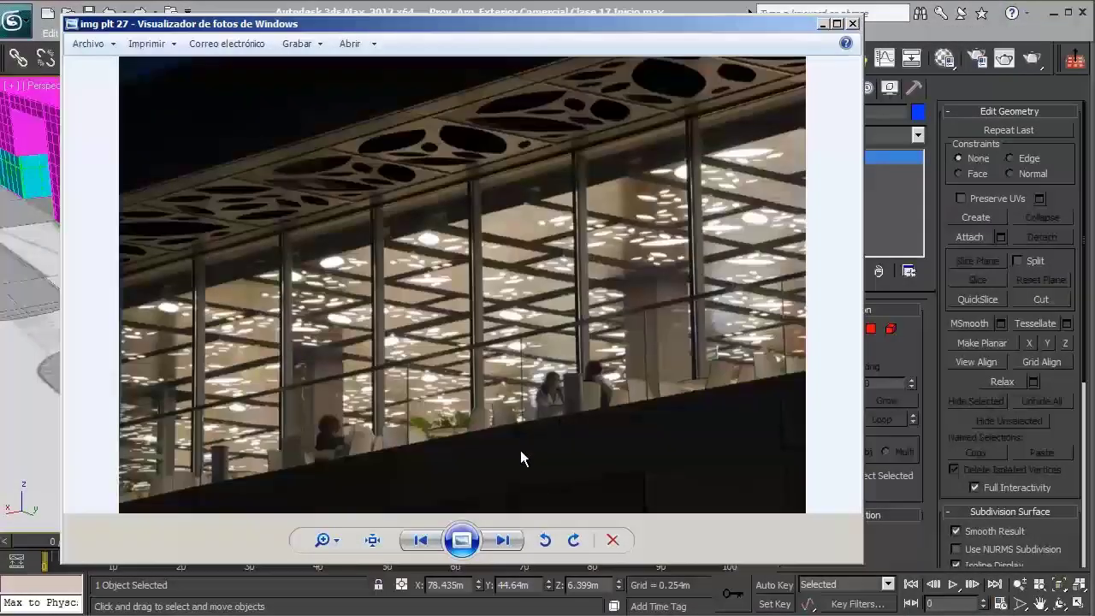
left_click(420, 546)
left_click(419, 547)
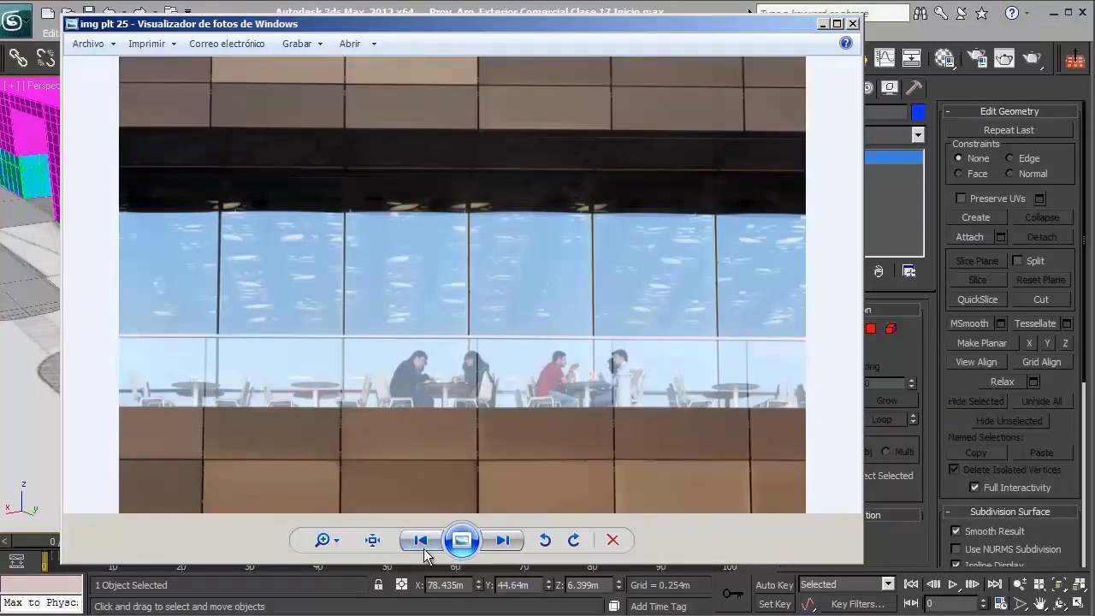
- Look through reference photos img plt 23 to img plt 30 for the food court interior, glazed façade and terrace, and return to 3ds Max
left_click(416, 549)
left_click(433, 544)
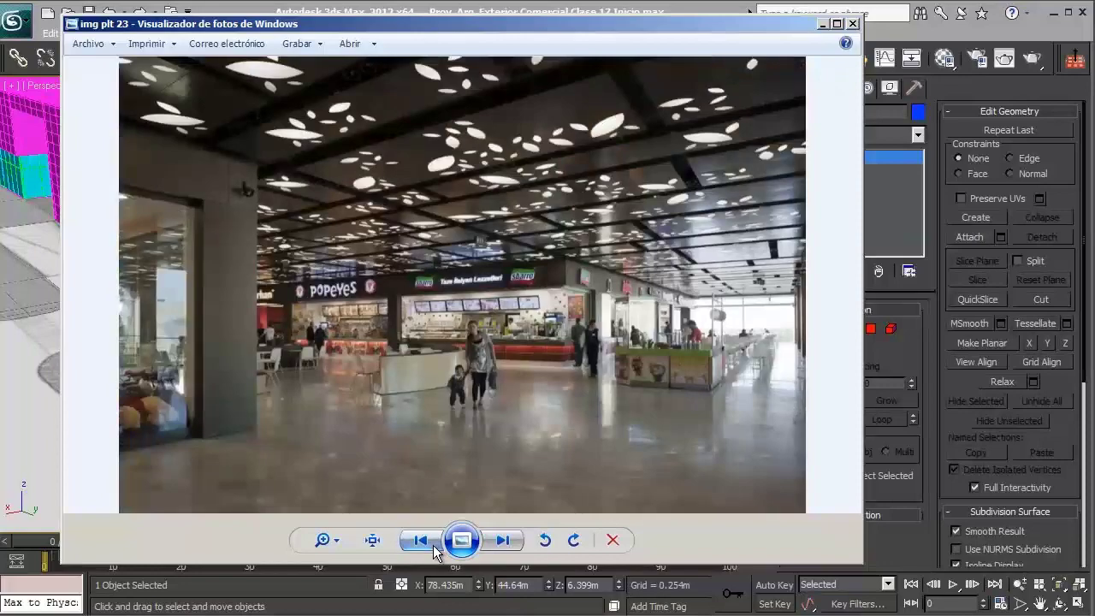
left_click(433, 544)
left_click(503, 547)
left_click(503, 546)
left_click(503, 545)
left_click(503, 546)
left_click(503, 545)
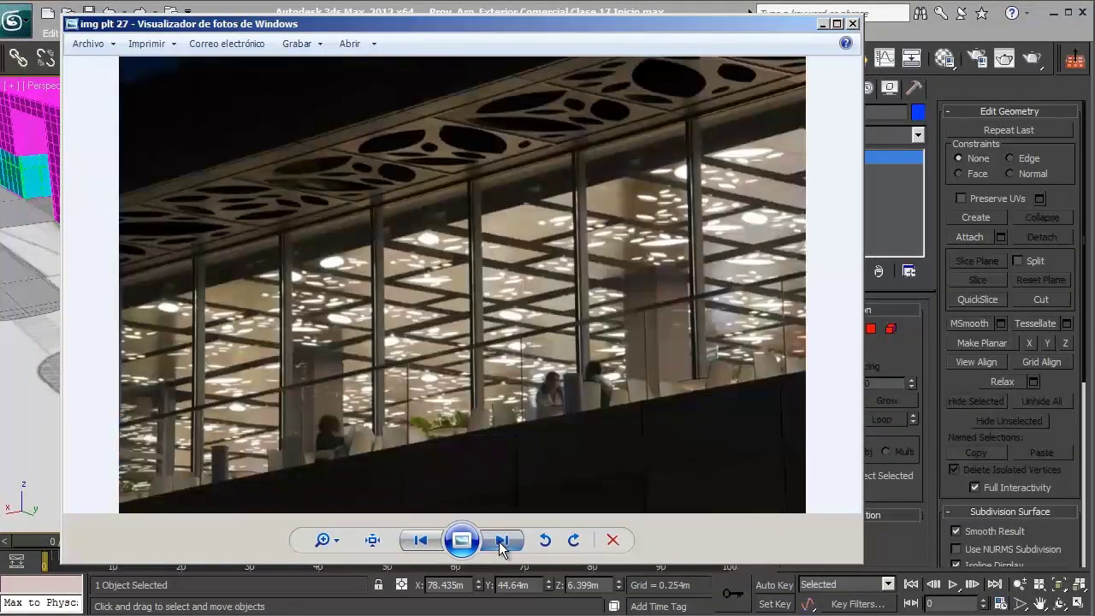
left_click(503, 545)
left_click(503, 546)
left_click(502, 544)
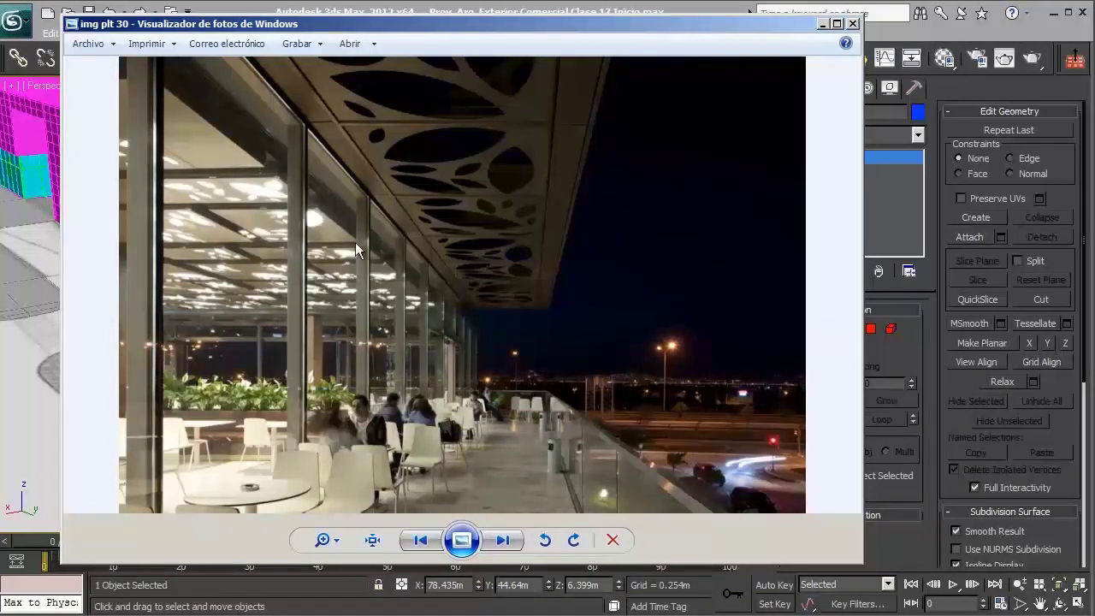
left_click(822, 28)
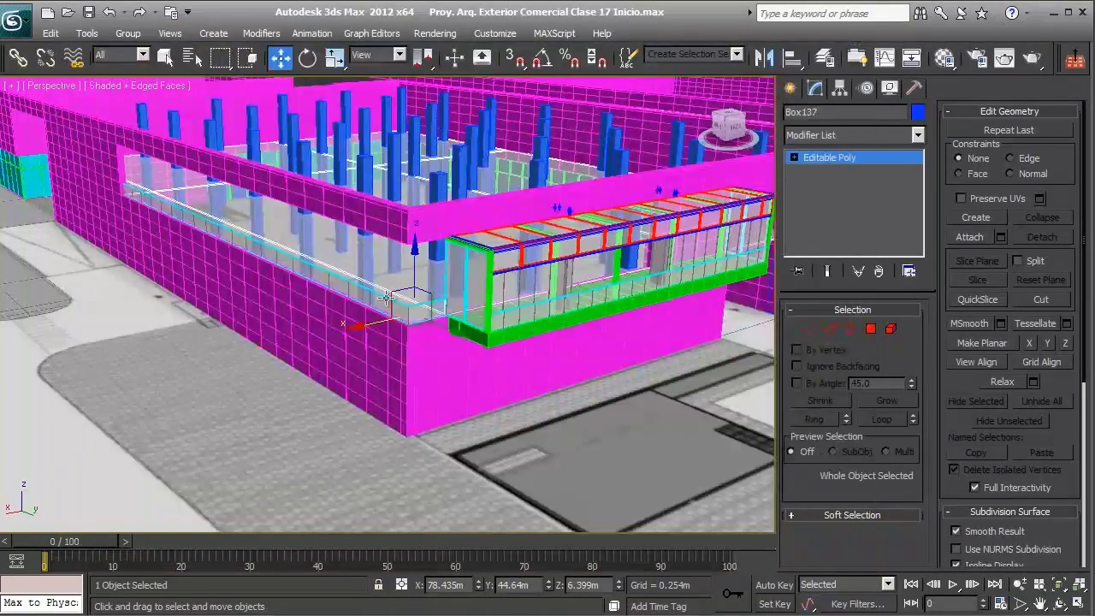
- Select the square column near the building's front corner and examine the column grid, upper slab and window openings from several angles
middle_click_drag(503, 313, 642, 337, "alt")
left_click(312, 258)
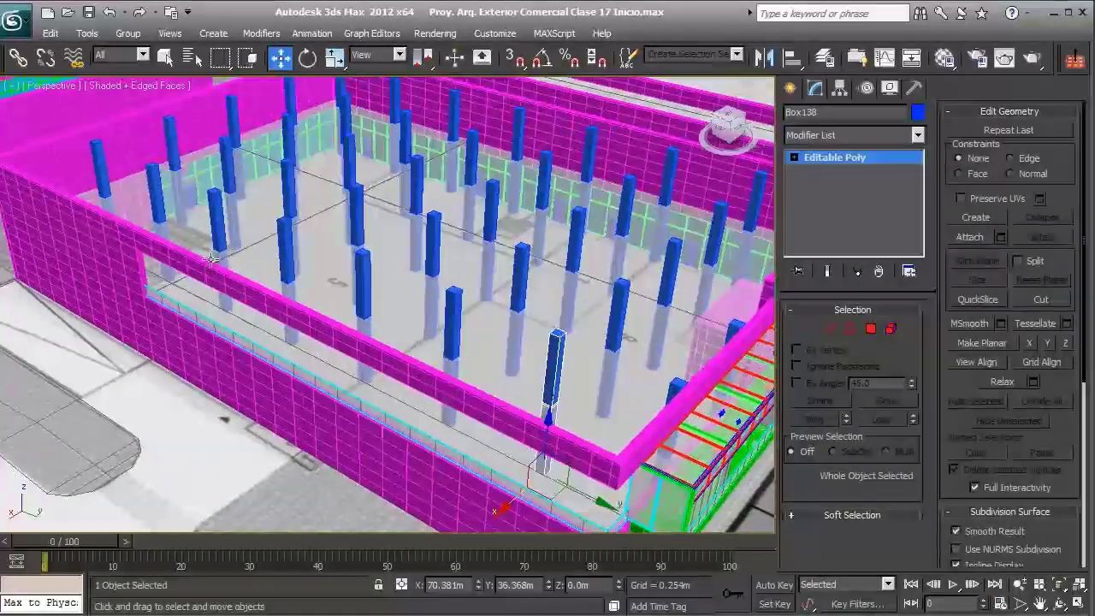
middle_click_drag(177, 269, 276, 306, "alt")
middle_click_drag(217, 338, 371, 246)
scroll(262, 280, "down", 2)
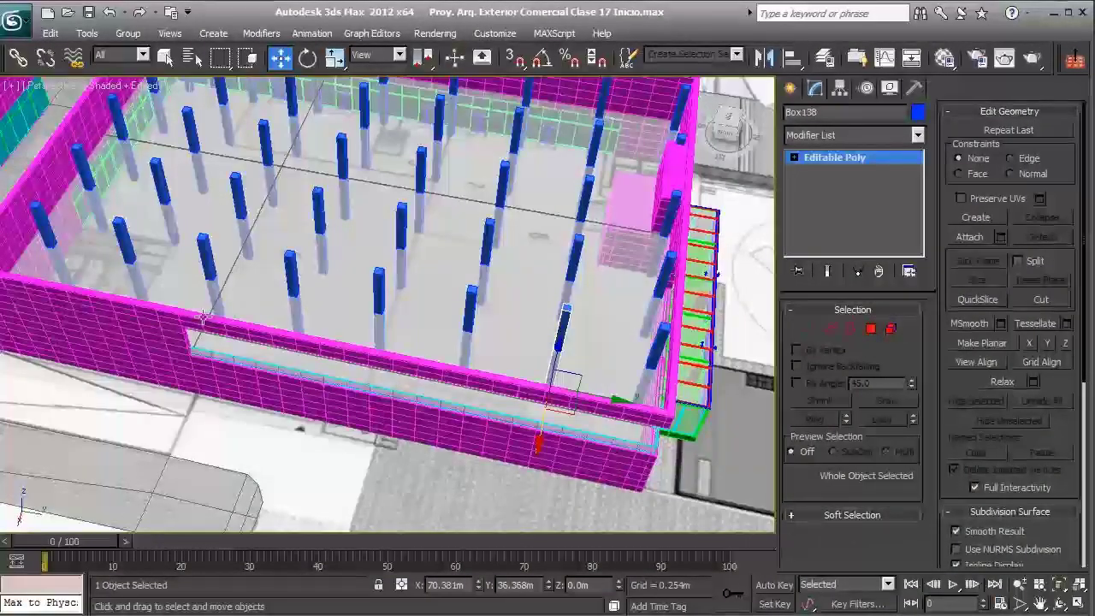
middle_click_drag(539, 210, 360, 153)
scroll(373, 223, "down", 4)
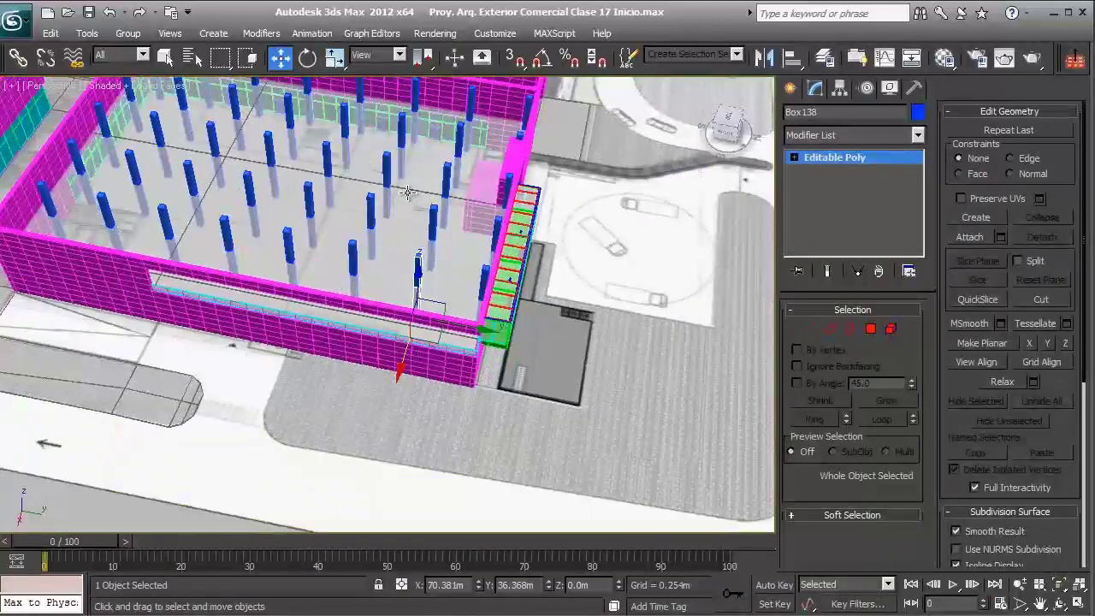
scroll(422, 221, "up", 5)
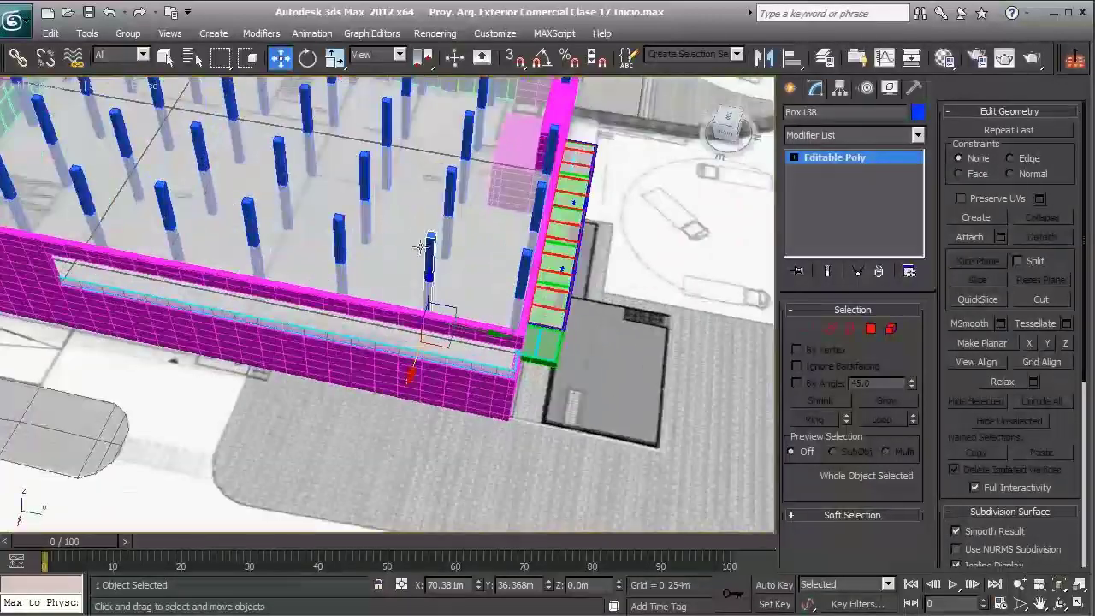
middle_click_drag(431, 293, 392, 259, "alt")
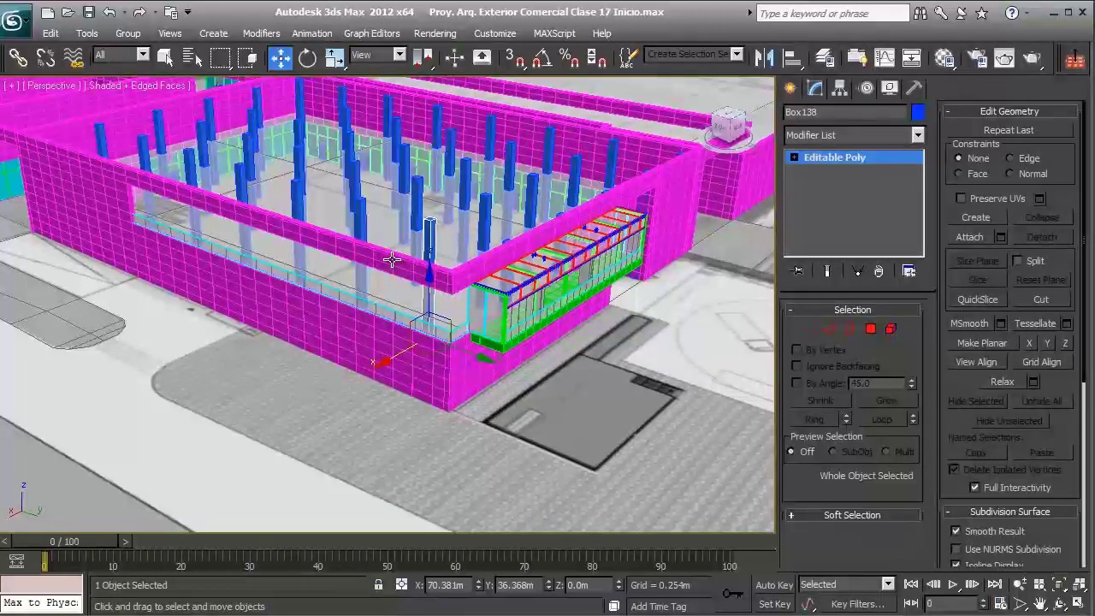
scroll(391, 272, "up", 5)
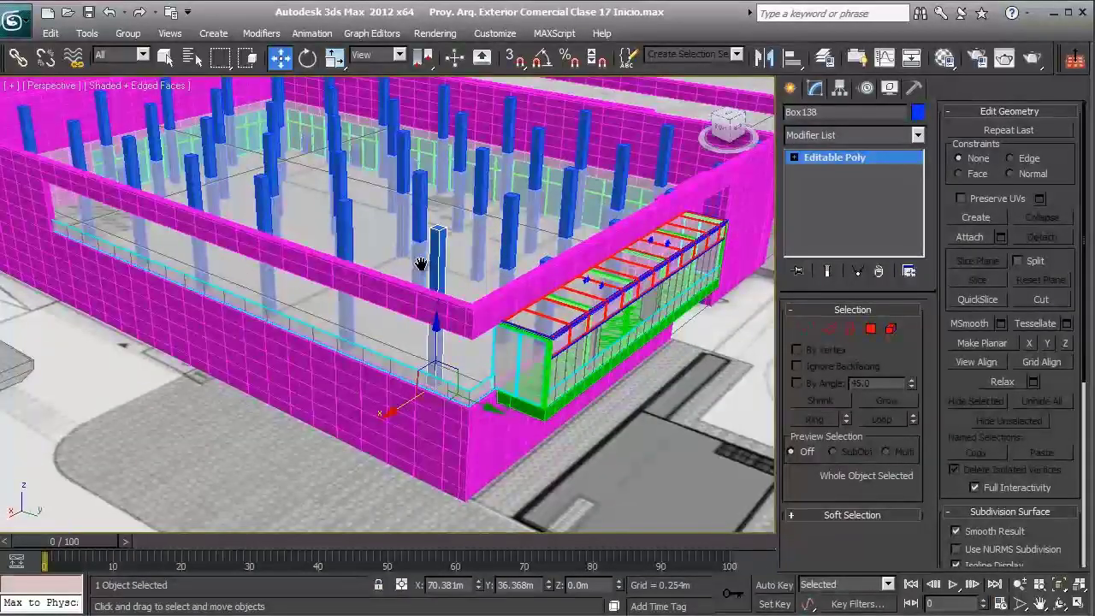
middle_click_drag(420, 264, 419, 277)
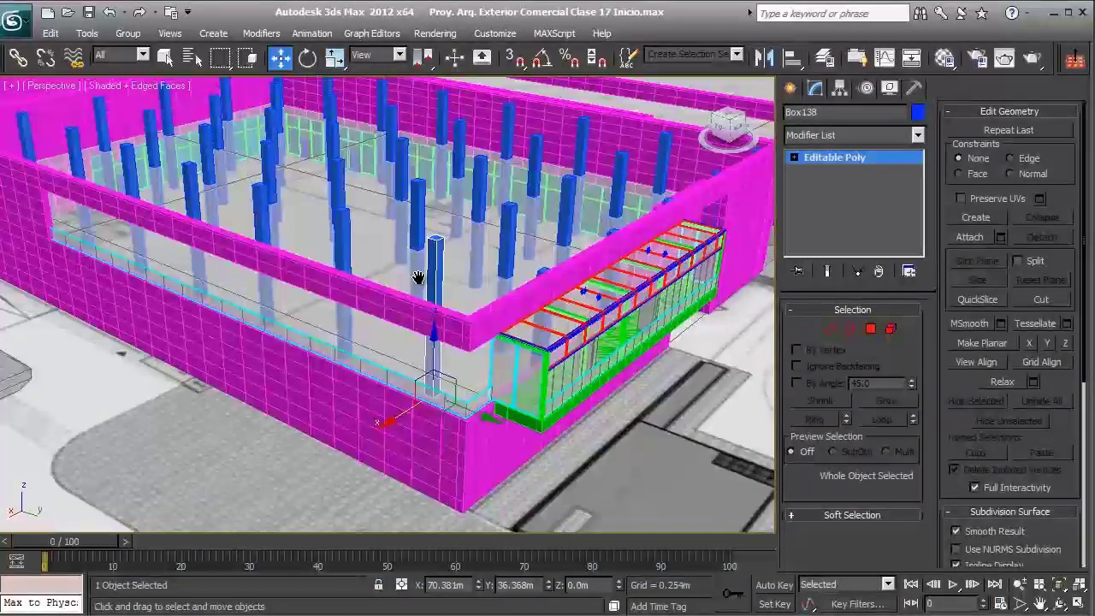